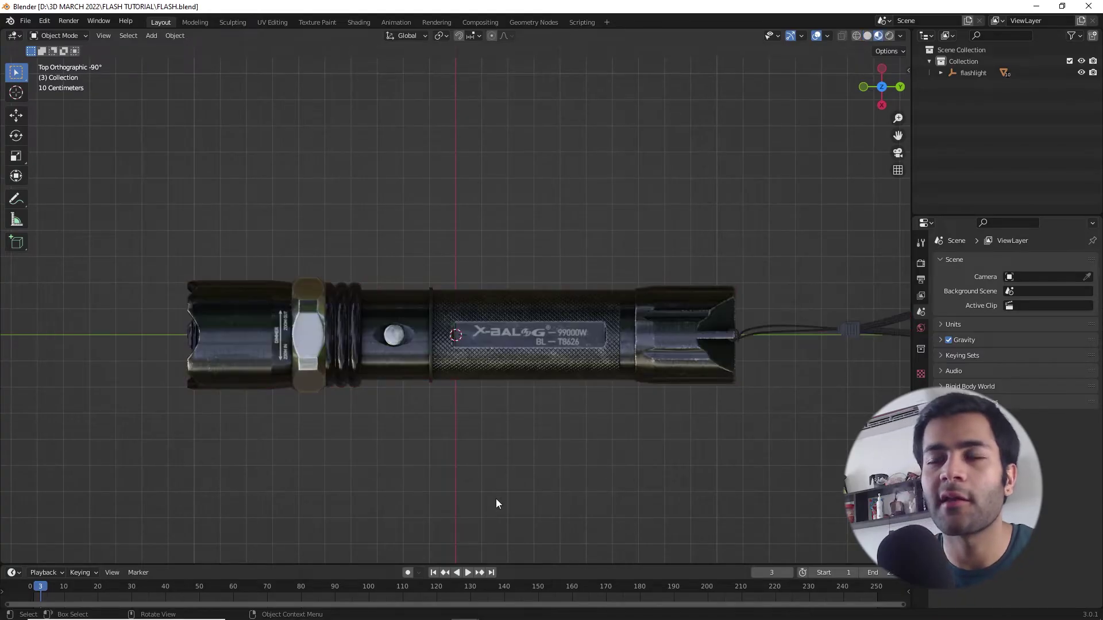
Switch the viewport to solid shading and add a cube mesh at the world origin
{"action": "mouse_move", "coordinate": [495, 498]}
{"action": "middle_mouse_down"}
{"action": "mouse_move", "coordinate": [444, 495]}
{"action": "mouse_move", "coordinate": [541, 391]}
{"action": "mouse_move", "coordinate": [356, 411]}
{"action": "mouse_move", "coordinate": [394, 480]}
{"action": "mouse_move", "coordinate": [446, 480]}
{"action": "middle_mouse_up"}
{"action": "scroll", "coordinate": [452, 468], "scroll_direction": "down", "scroll_amount": 4}
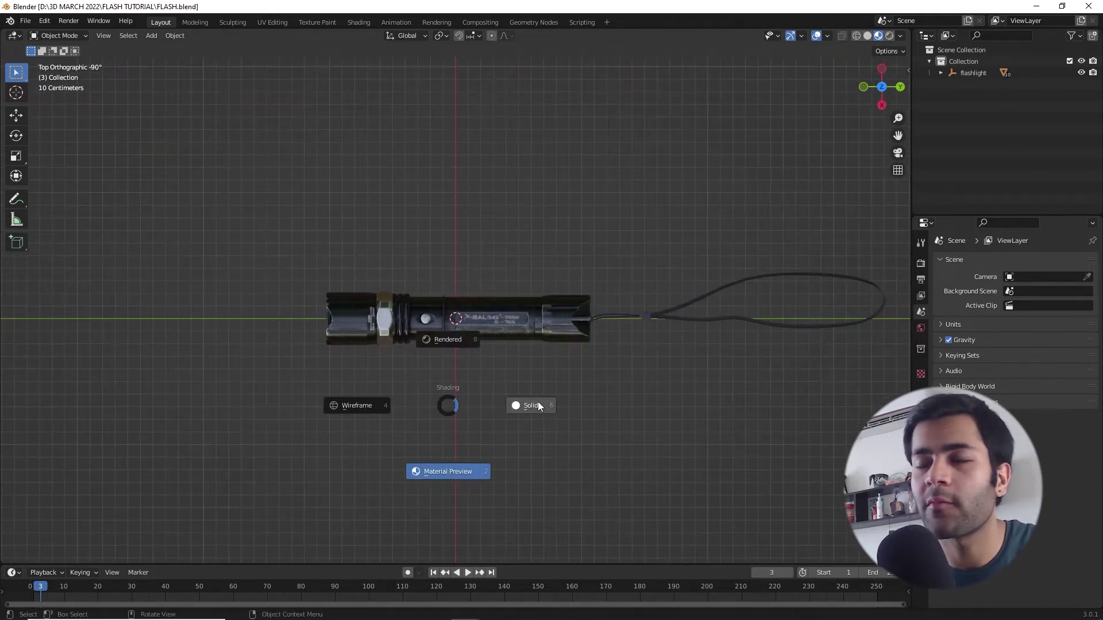
{"action": "left_click", "coordinate": [537, 405]}
{"action": "scroll", "coordinate": [506, 357], "scroll_direction": "down", "scroll_amount": 1}
{"action": "key", "text": "shift+a"}
{"action": "mouse_move", "coordinate": [484, 181]}
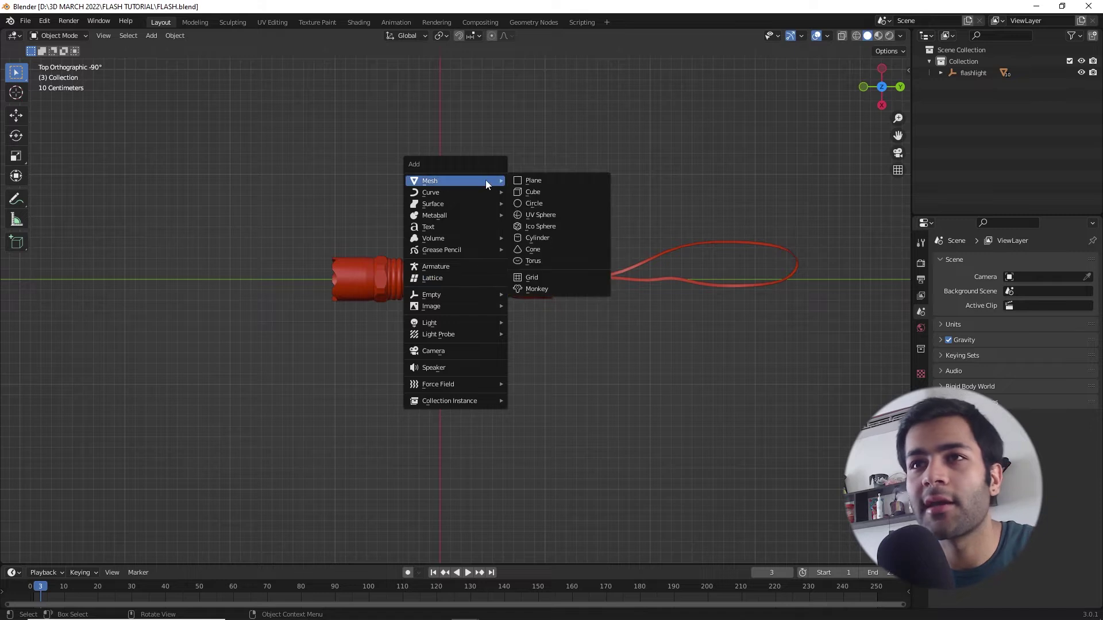
{"action": "left_click", "coordinate": [522, 193]}
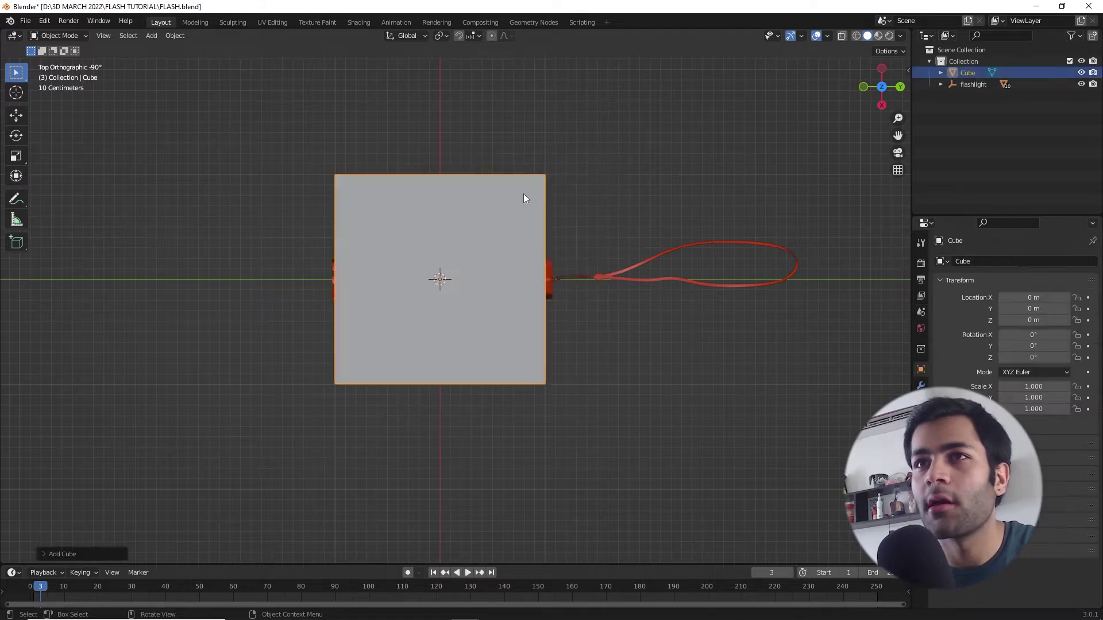
Scale the cube up uniformly to about 6.57 so it encloses the flashlight, checking the fit in wireframe shading
{"action": "scroll", "coordinate": [584, 334], "scroll_direction": "down", "scroll_amount": 2}
{"action": "middle_click_drag", "start_coordinate": [583, 335], "coordinate": [584, 274]}
{"action": "key", "text": "s"}
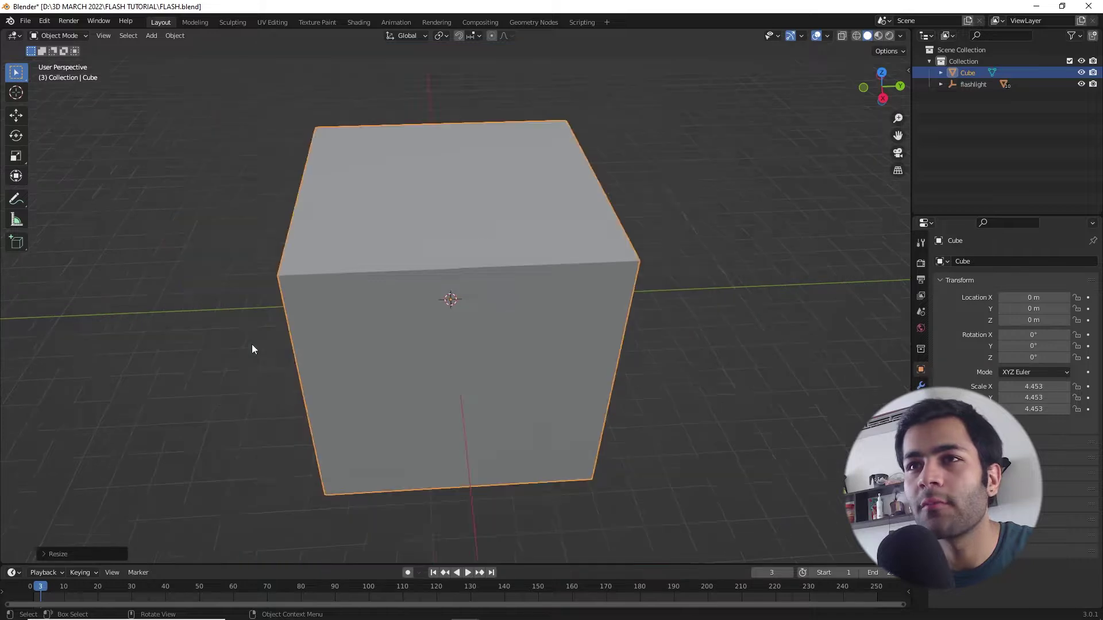
{"action": "left_click", "coordinate": [247, 350]}
{"action": "key", "text": "z"}
{"action": "left_click", "coordinate": [468, 353]}
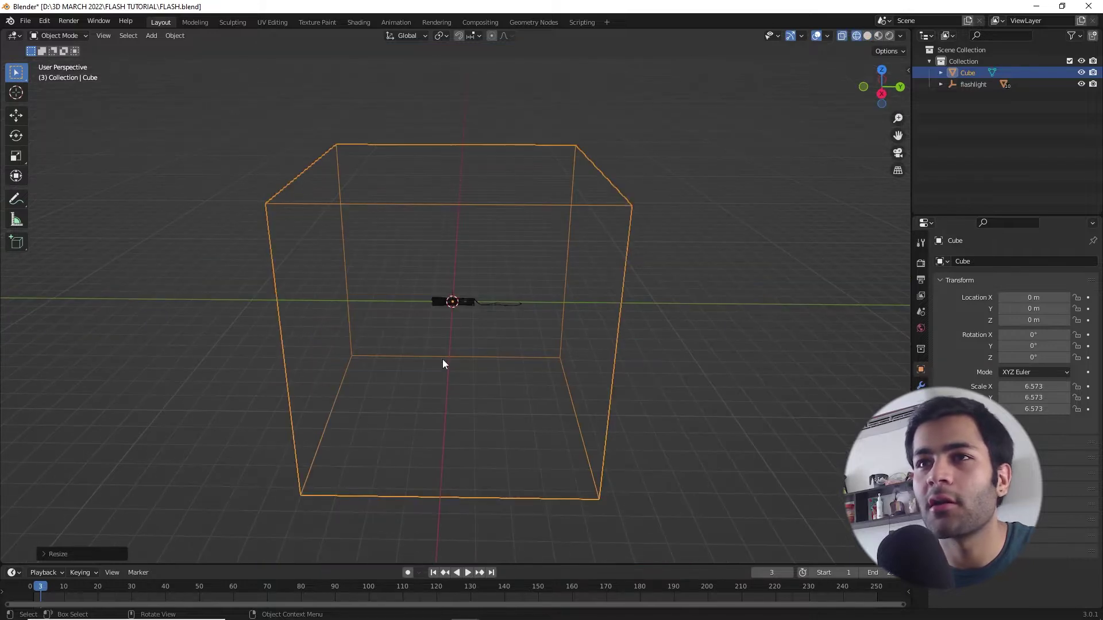
{"action": "key", "text": "z"}
{"action": "left_click", "coordinate": [476, 412]}
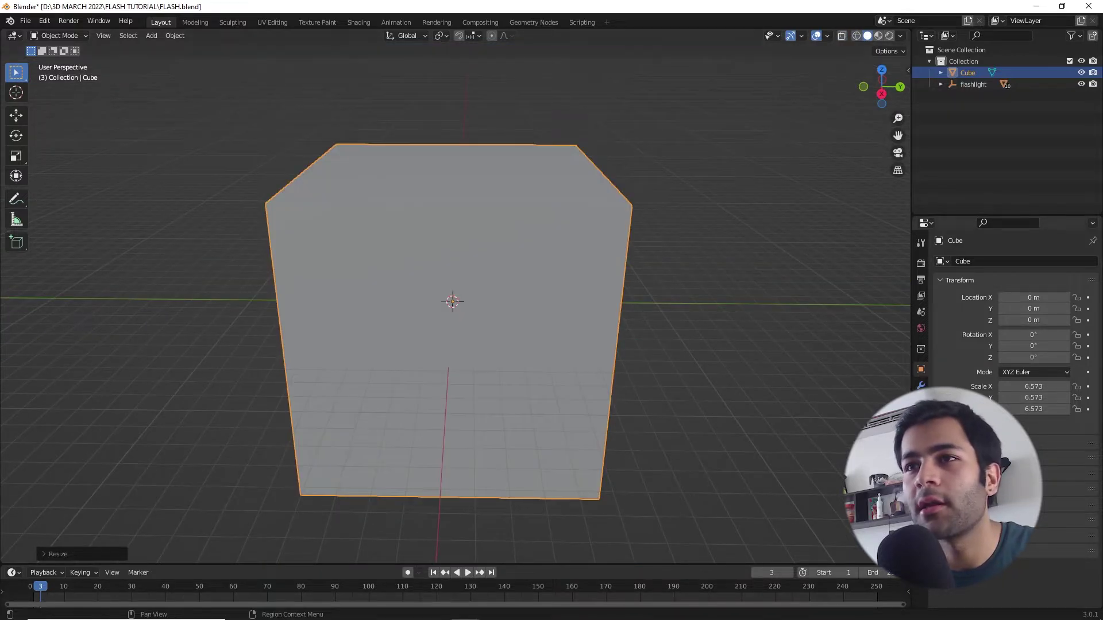
Create a new material for the cube and set its surface shader to Principled Volume
{"action": "left_click", "coordinate": [921, 466]}
{"action": "left_click", "coordinate": [995, 309]}
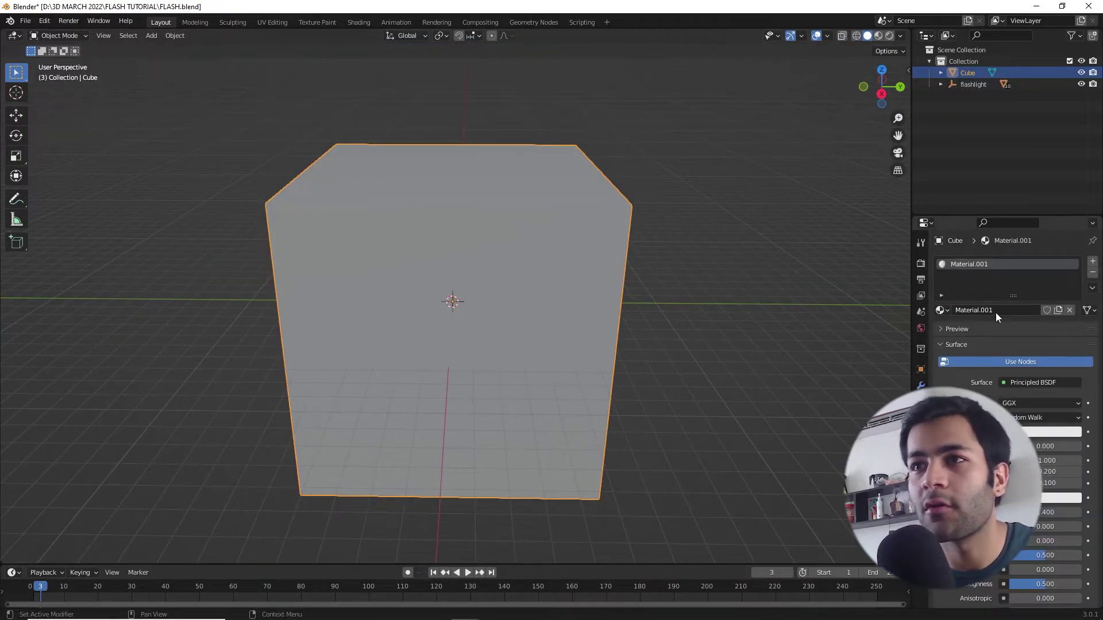
{"action": "left_click", "coordinate": [1039, 383]}
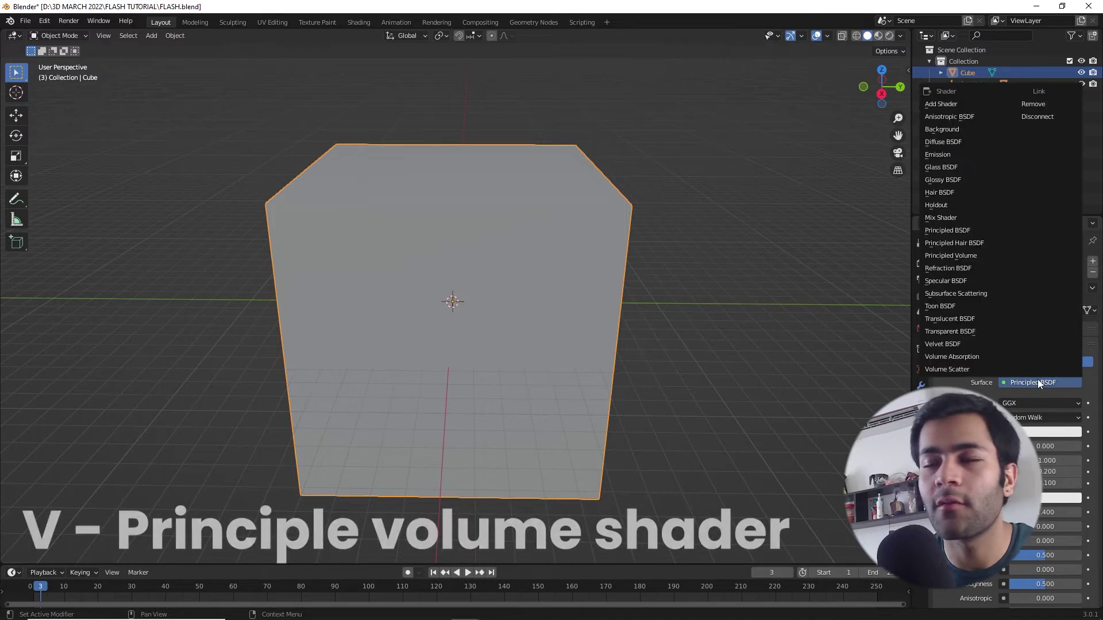
{"action": "key", "text": "v"}
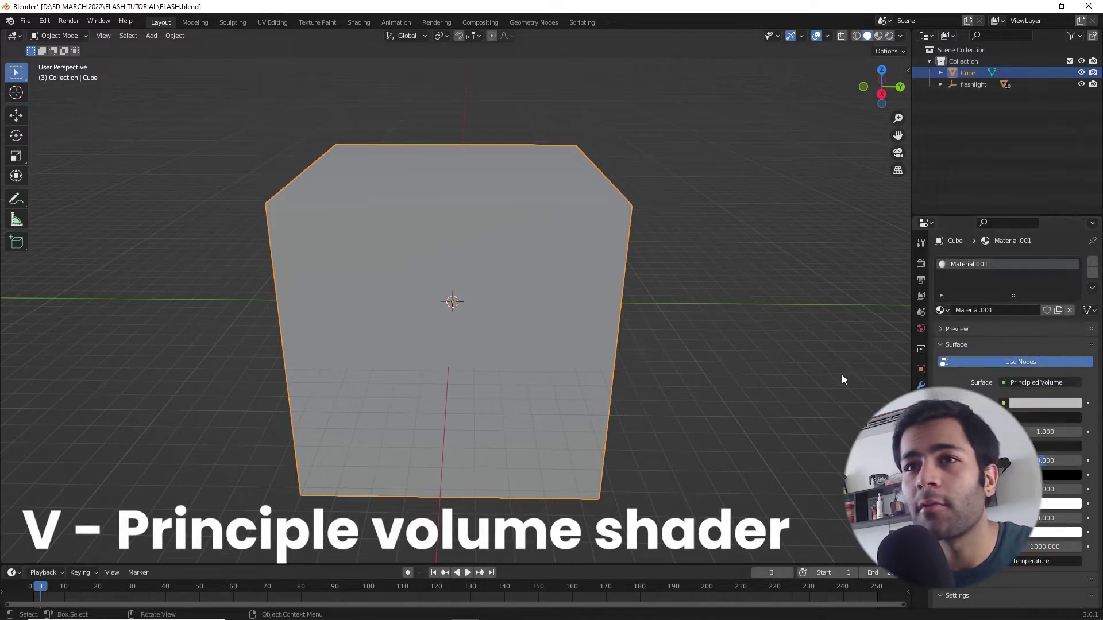
Switch the viewport to rendered shading to preview the cube's material
{"action": "key", "text": "z"}
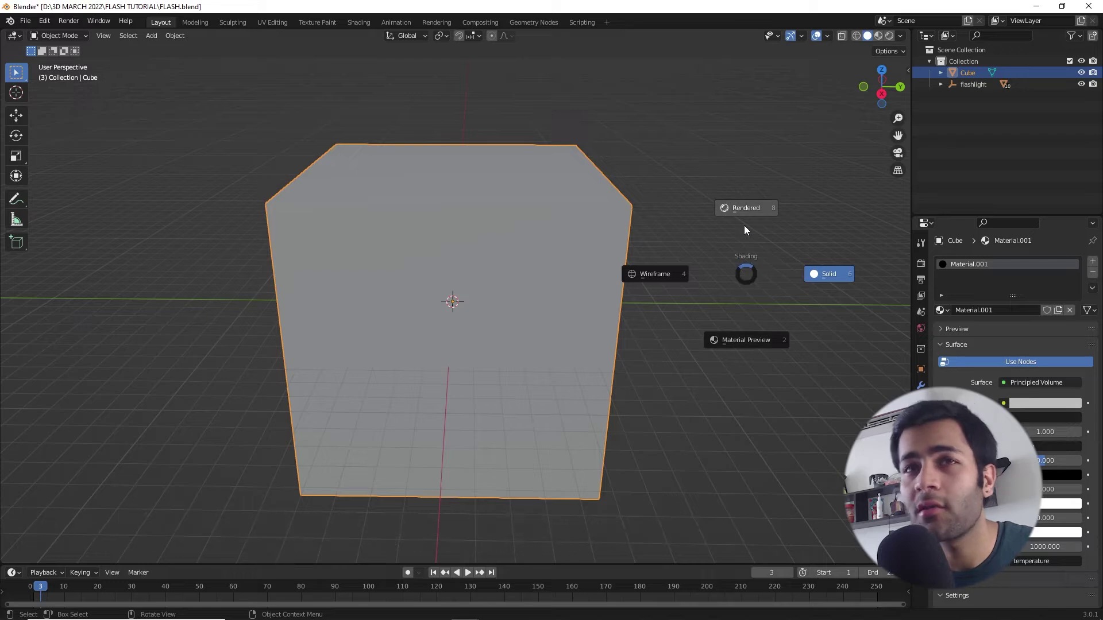
{"action": "left_click", "coordinate": [744, 229]}
{"action": "mouse_move", "coordinate": [743, 234]}
{"action": "middle_mouse_down"}
{"action": "mouse_move", "coordinate": [592, 238]}
{"action": "mouse_move", "coordinate": [722, 246]}
{"action": "middle_mouse_up"}
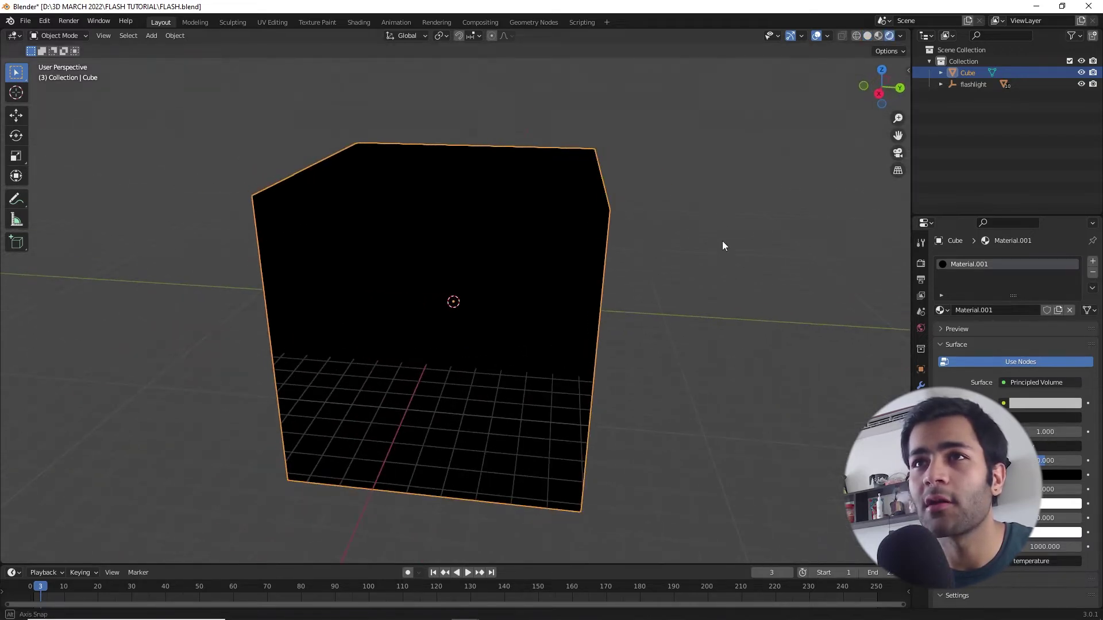
Reroute the Principled Volume output from the Surface to the Volume input of Material Output and inspect the cube in the layout workspace
{"action": "left_click", "coordinate": [358, 23]}
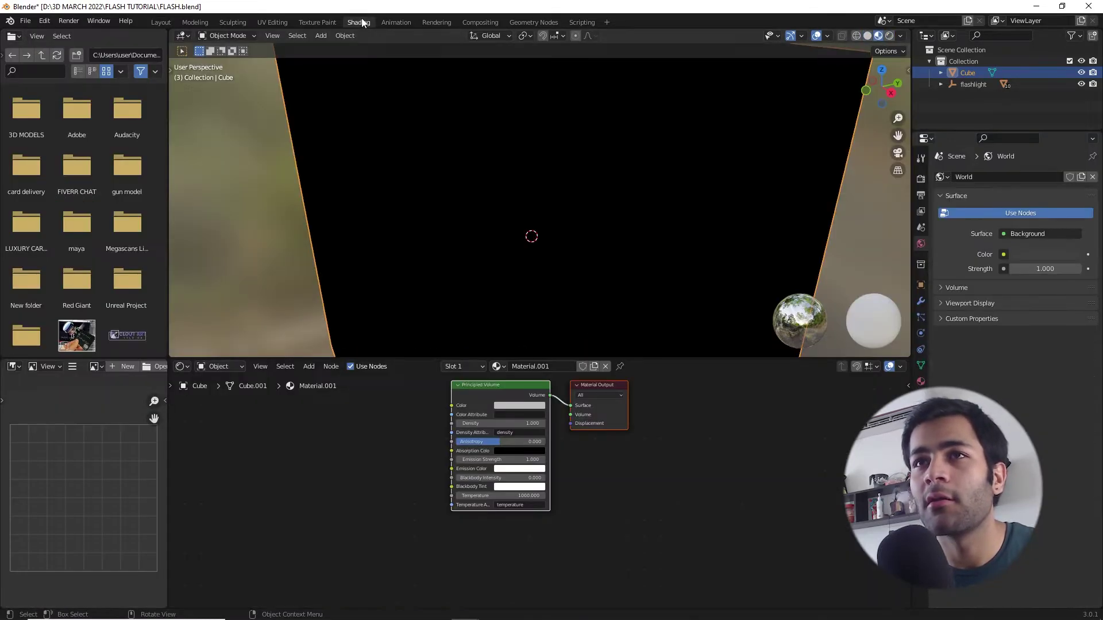
{"action": "scroll", "coordinate": [643, 480], "scroll_direction": "up", "scroll_amount": 3}
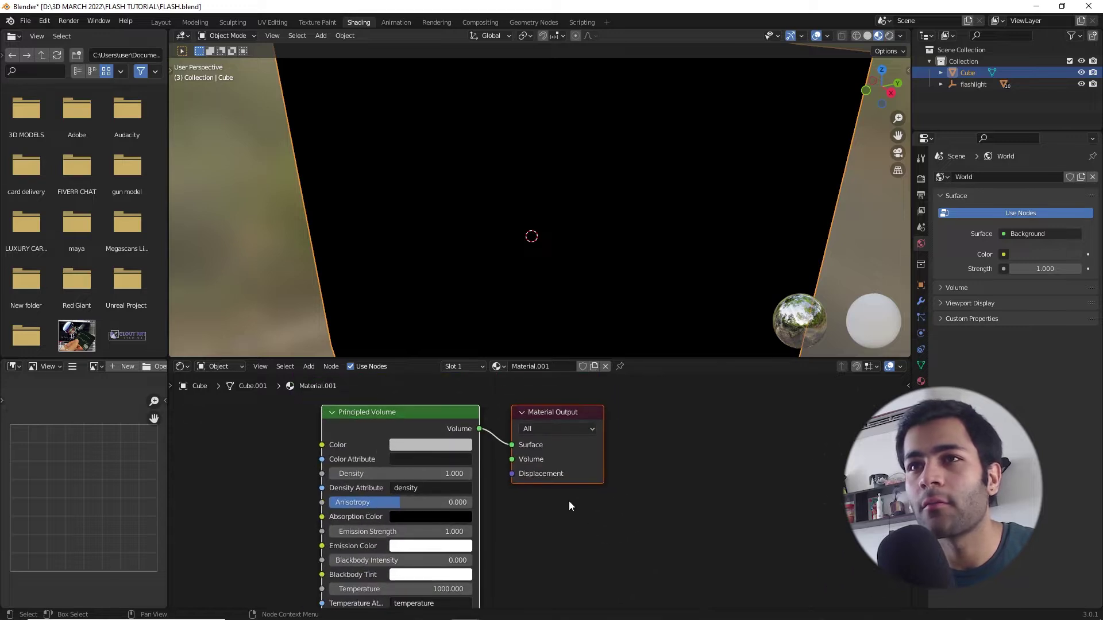
{"action": "left_click_drag", "start_coordinate": [503, 461], "coordinate": [508, 462]}
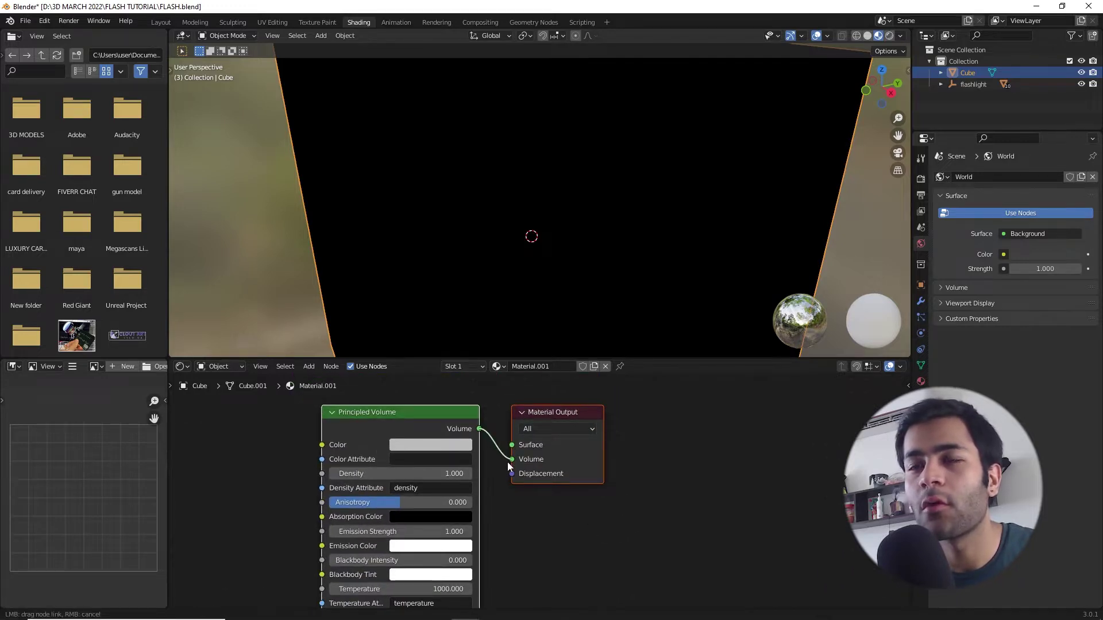
{"action": "left_click", "coordinate": [156, 22]}
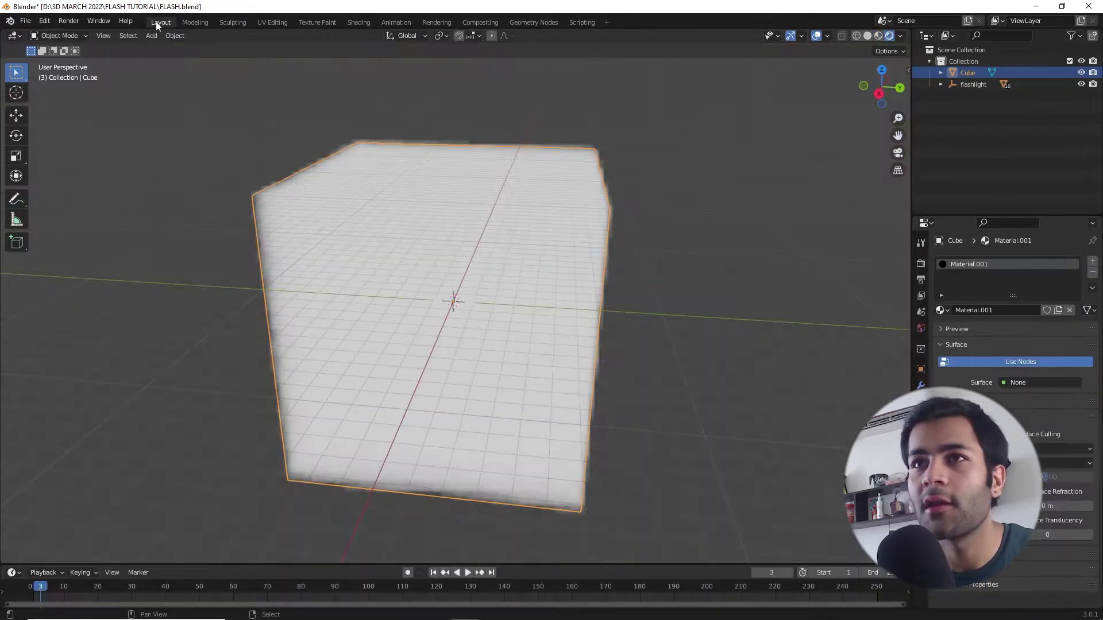
{"action": "middle_click_drag", "start_coordinate": [591, 272], "coordinate": [673, 274]}
Set the Principled Volume node's emission strength to 0 and density to 0.01, previewing the result in rendered shading
{"action": "left_click", "coordinate": [358, 22]}
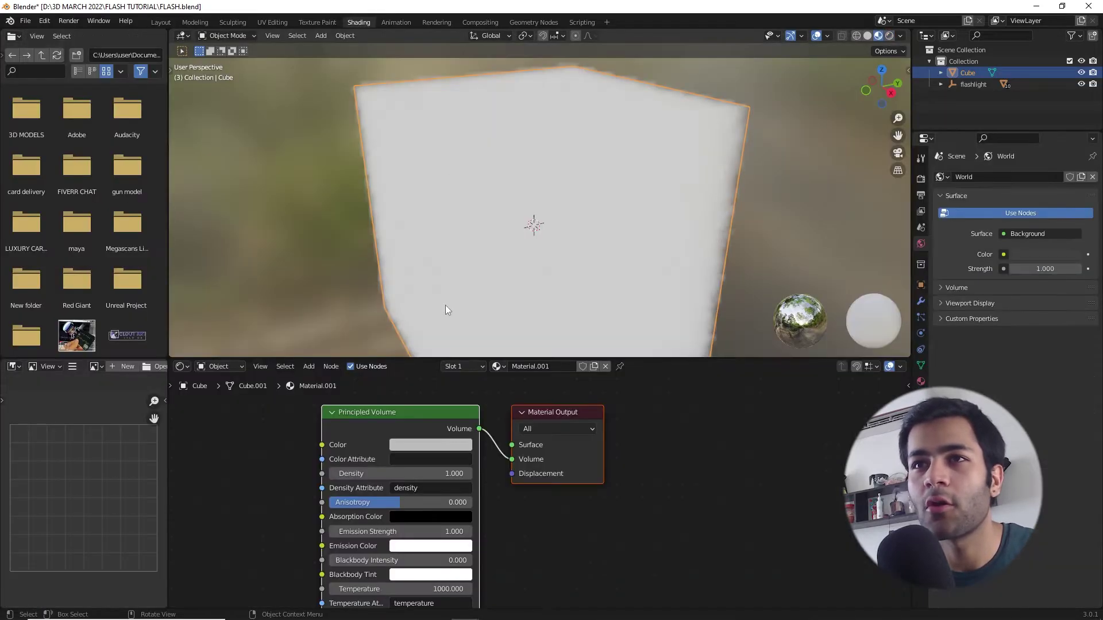
{"action": "left_click", "coordinate": [367, 247]}
{"action": "mouse_move", "coordinate": [337, 257]}
{"action": "middle_mouse_down"}
{"action": "mouse_move", "coordinate": [574, 261]}
{"action": "mouse_move", "coordinate": [551, 338]}
{"action": "middle_mouse_up"}
{"action": "scroll", "coordinate": [505, 516], "scroll_direction": "down", "scroll_amount": 1}
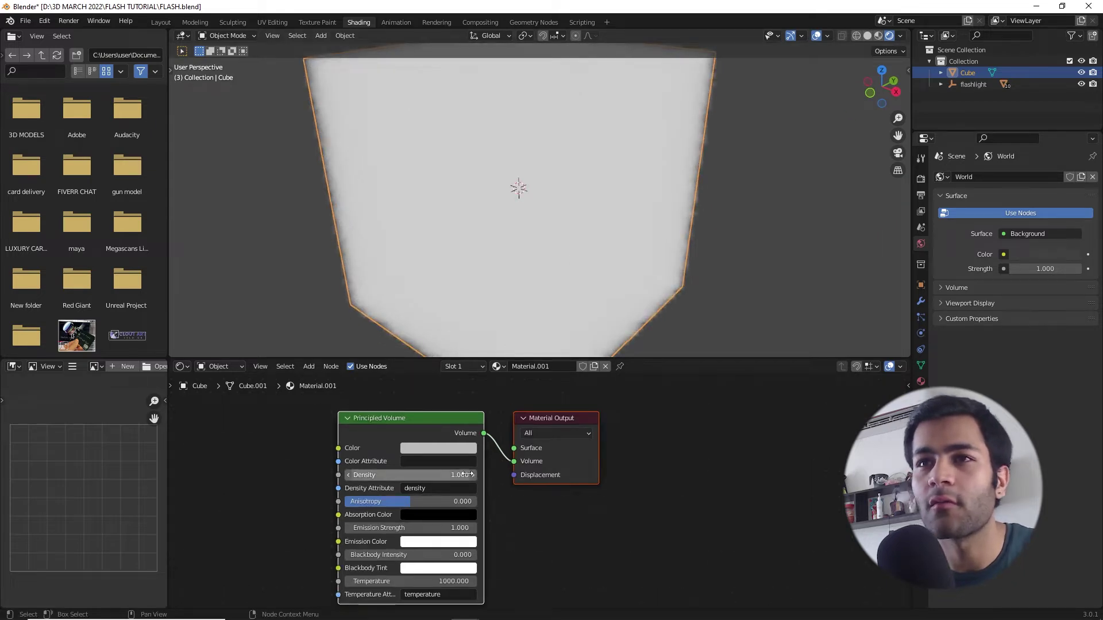
{"action": "left_click_drag", "start_coordinate": [406, 529], "coordinate": [349, 529]}
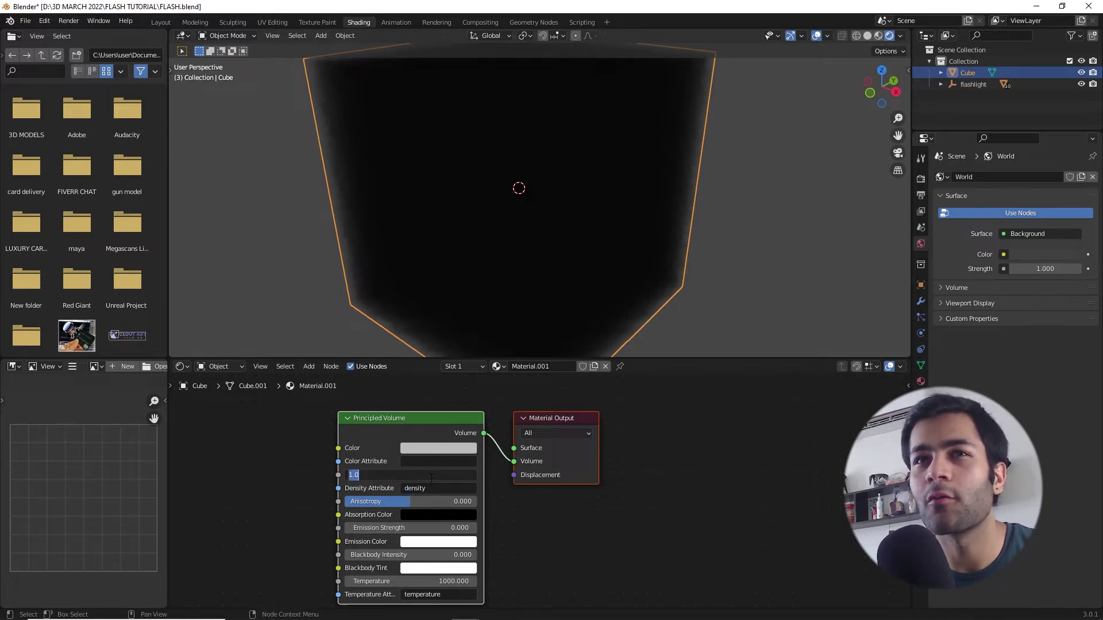
{"action": "key", "text": "Return"}
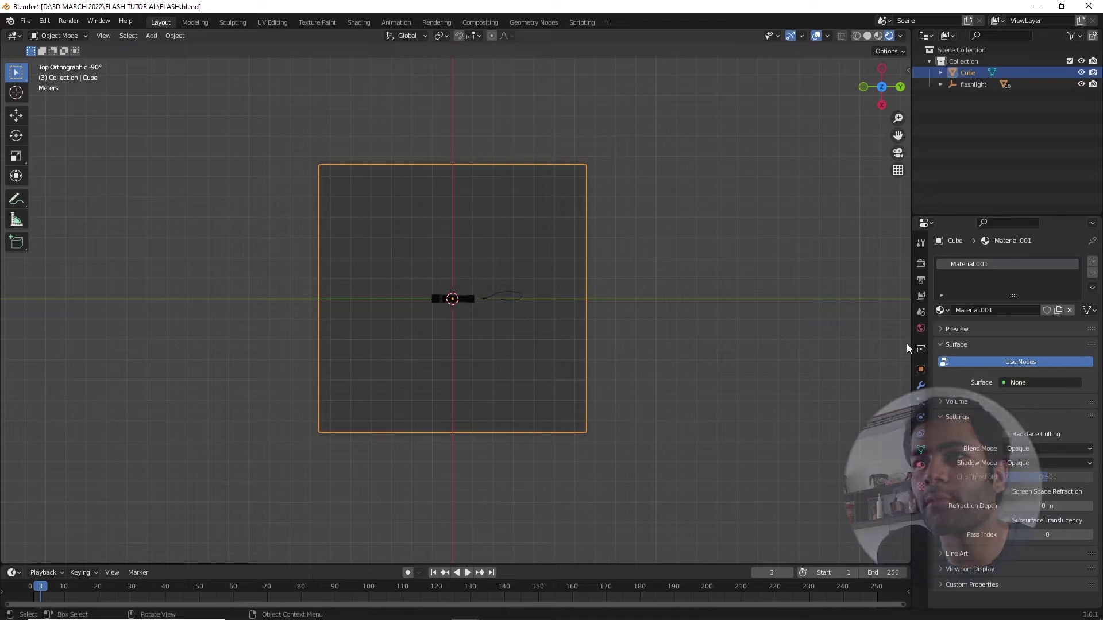
Set the world background strength to 0 and return the viewport to wireframe shading
{"action": "left_click", "coordinate": [920, 329]}
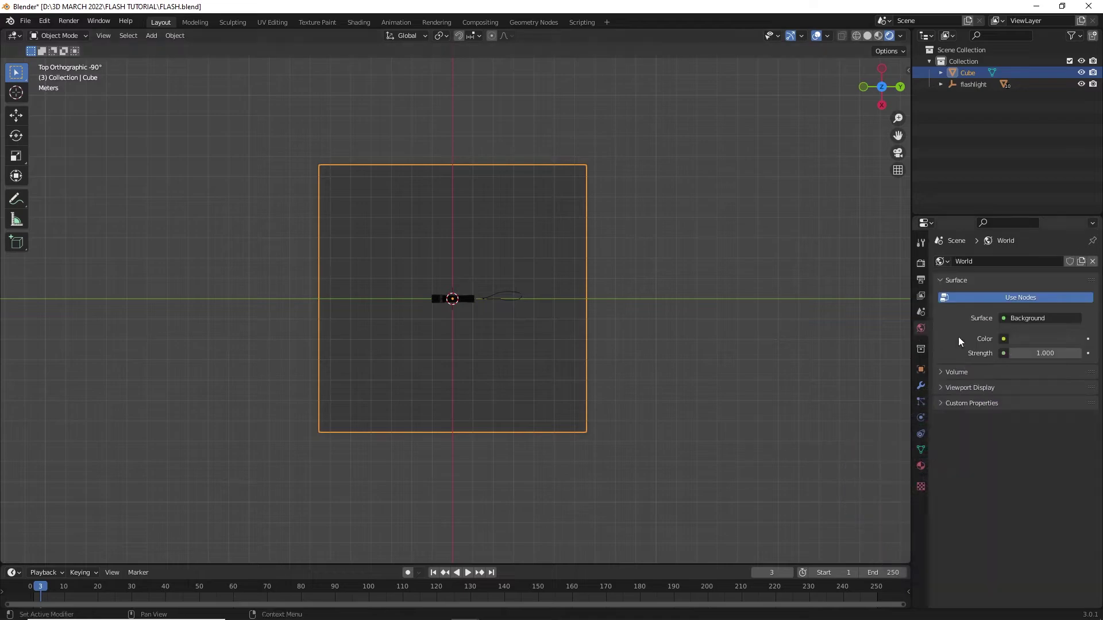
{"action": "left_click_drag", "start_coordinate": [1044, 353], "coordinate": [1011, 353]}
{"action": "middle_click_drag", "start_coordinate": [574, 338], "coordinate": [546, 247]}
{"action": "left_click", "coordinate": [658, 201]}
{"action": "middle_click_drag", "start_coordinate": [658, 201], "coordinate": [689, 283]}
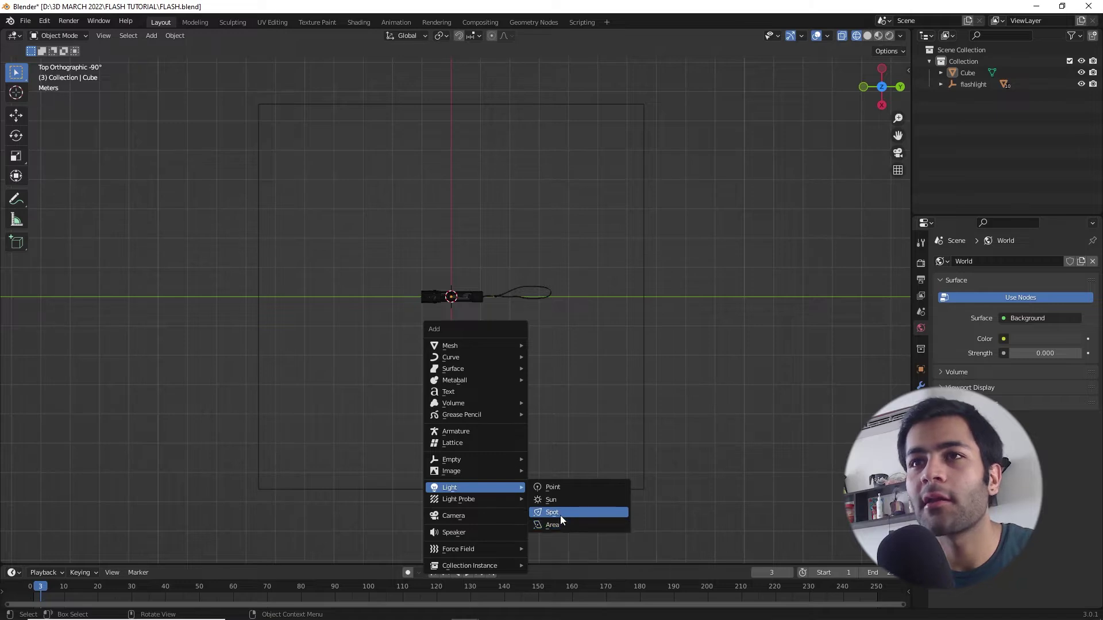
Add a spot light and rotate it to point horizontally along the flashlight's axis toward its head
{"action": "left_click", "coordinate": [553, 513]}
{"action": "middle_click_drag", "start_coordinate": [546, 444], "coordinate": [550, 311]}
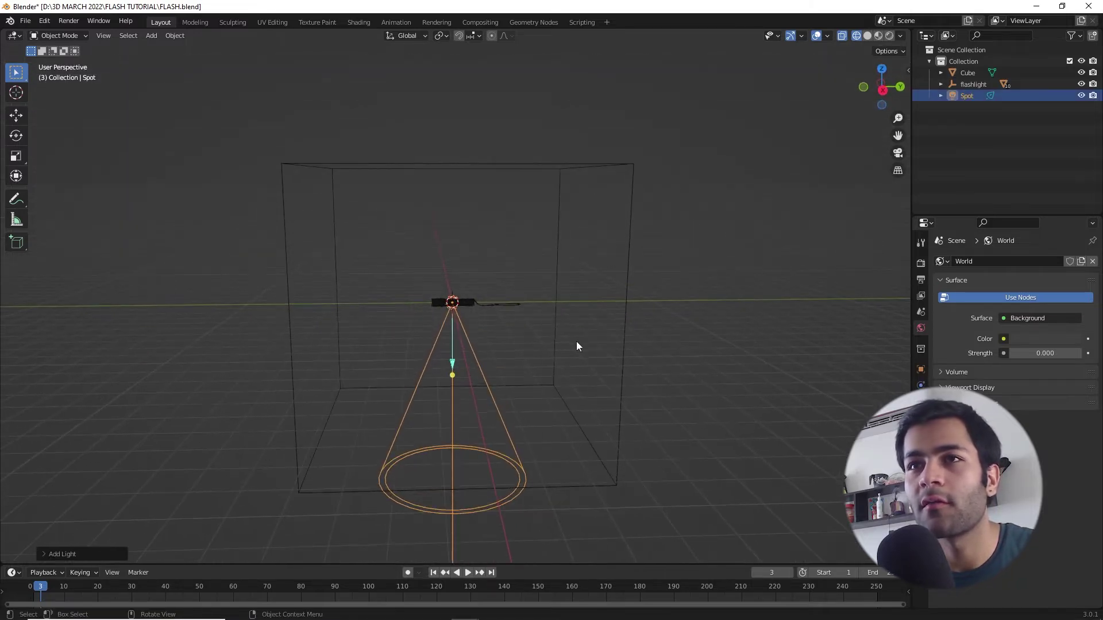
{"action": "key", "text": "r"}
{"action": "left_click", "coordinate": [398, 439]}
{"action": "middle_click_drag", "start_coordinate": [471, 368], "coordinate": [472, 377]}
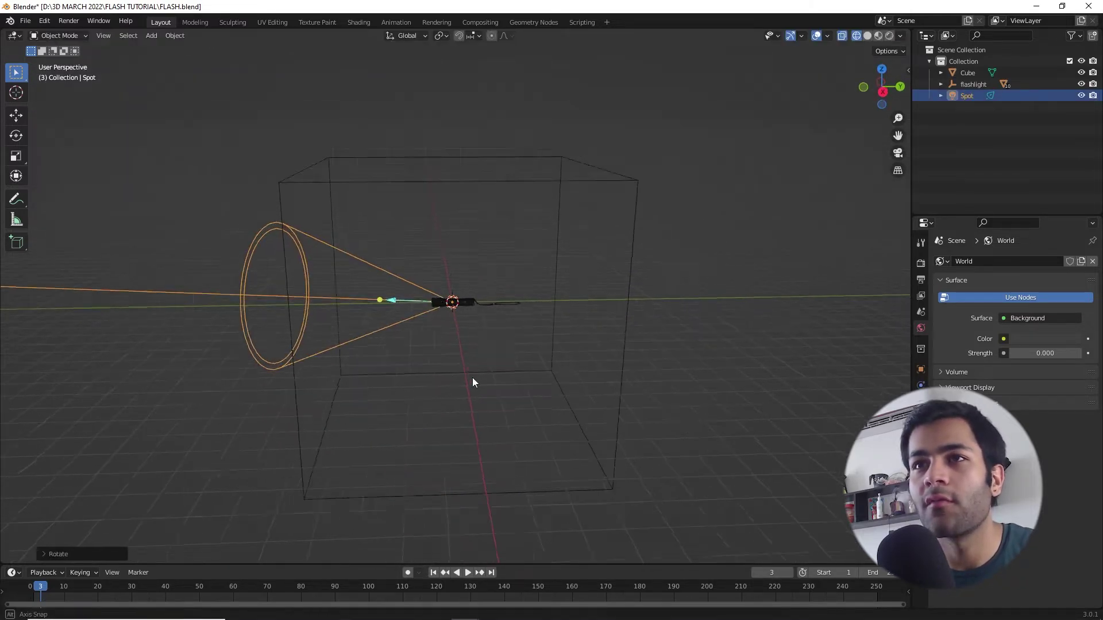
Scale the spot light down and move it along the flashlight's axis to just beyond the cord loop
{"action": "key", "text": "s"}
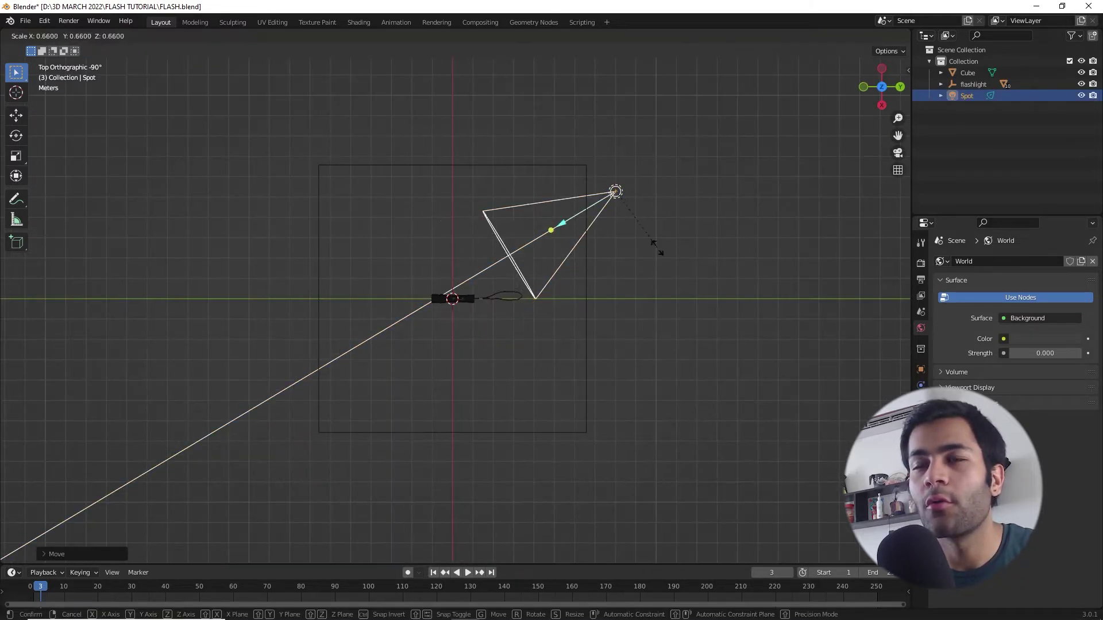
{"action": "left_click", "coordinate": [608, 249]}
{"action": "key", "text": "g"}
{"action": "left_click", "coordinate": [571, 282]}
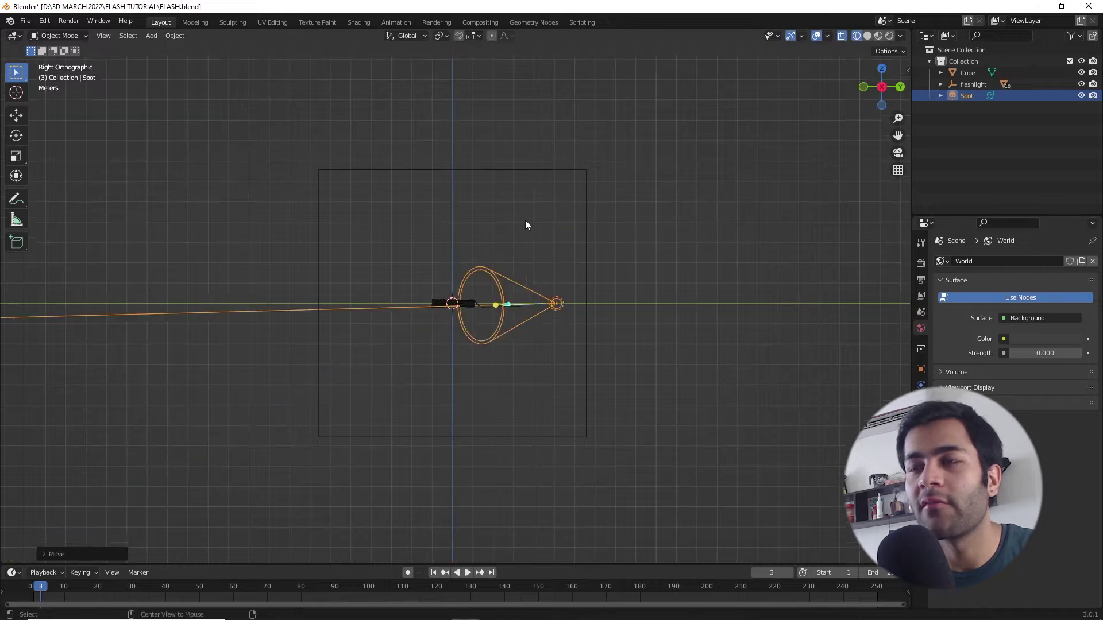
{"action": "scroll", "coordinate": [525, 226], "scroll_direction": "up", "scroll_amount": 5}
Tint the spot light pale blue and examine its volumetric beam in rendered shading with viewport overlays hidden
{"action": "left_click", "coordinate": [920, 417]}
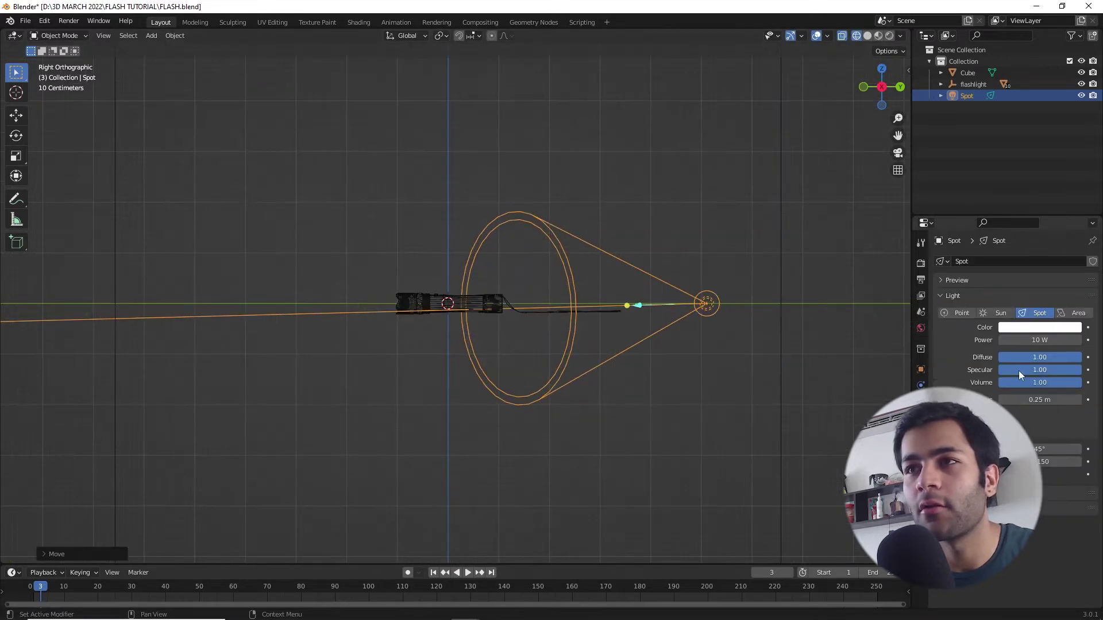
{"action": "left_click", "coordinate": [1019, 330]}
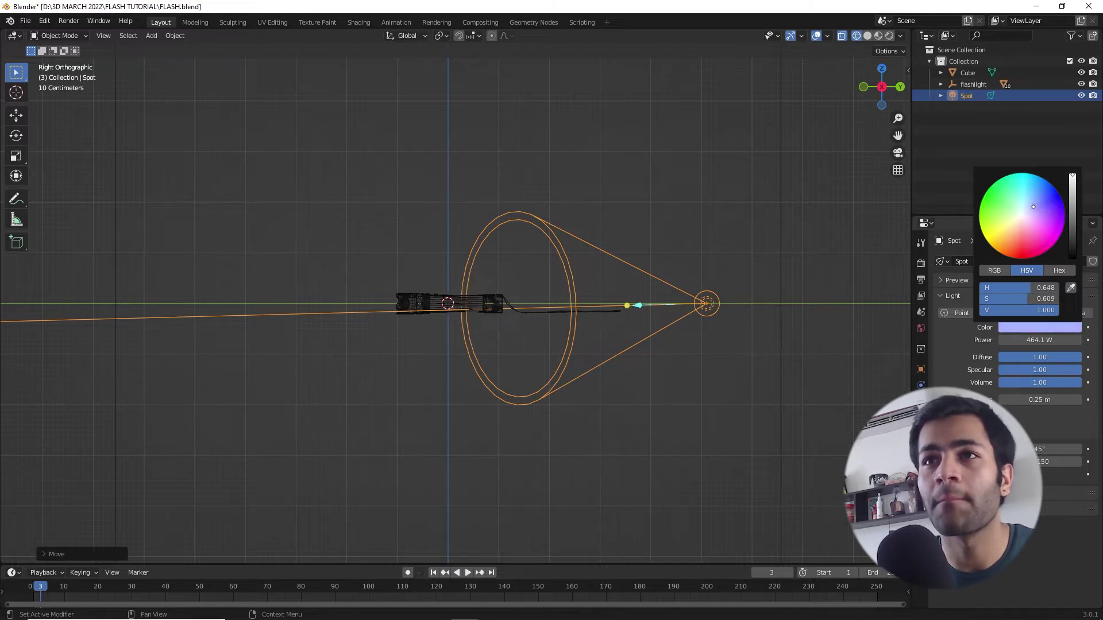
{"action": "key", "text": "z"}
{"action": "left_click", "coordinate": [556, 243]}
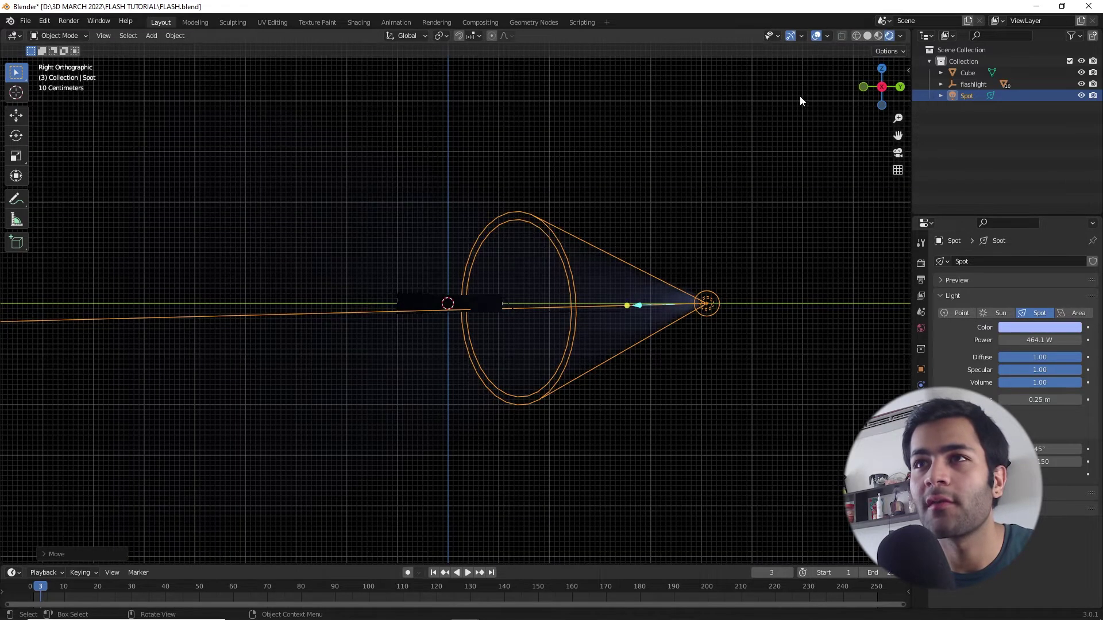
{"action": "left_click", "coordinate": [818, 35]}
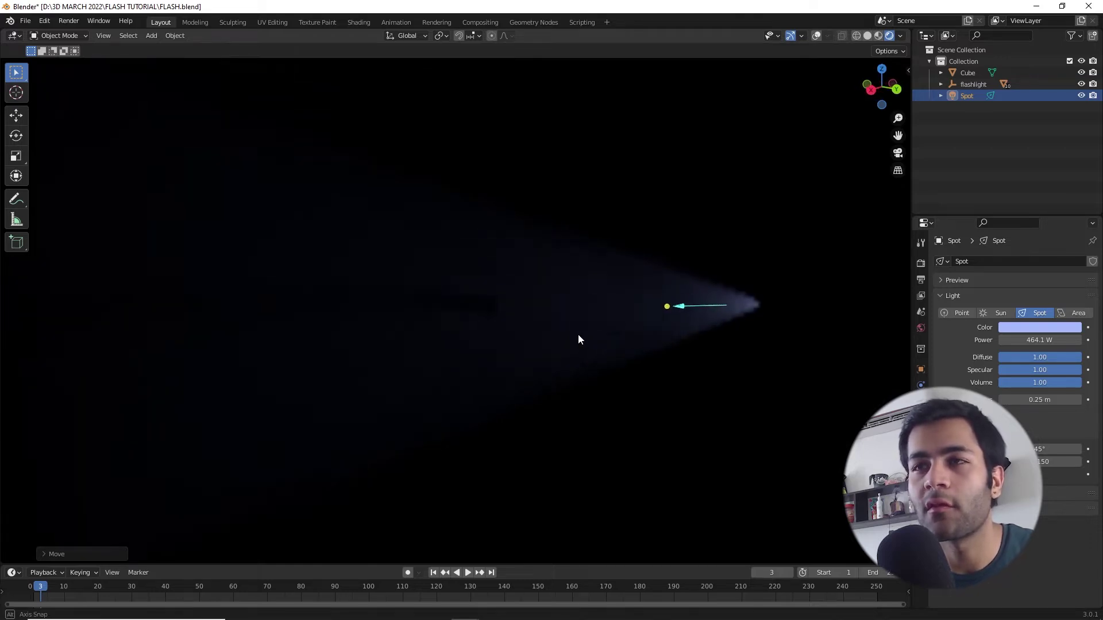
{"action": "middle_click_drag", "start_coordinate": [578, 339], "coordinate": [637, 333]}
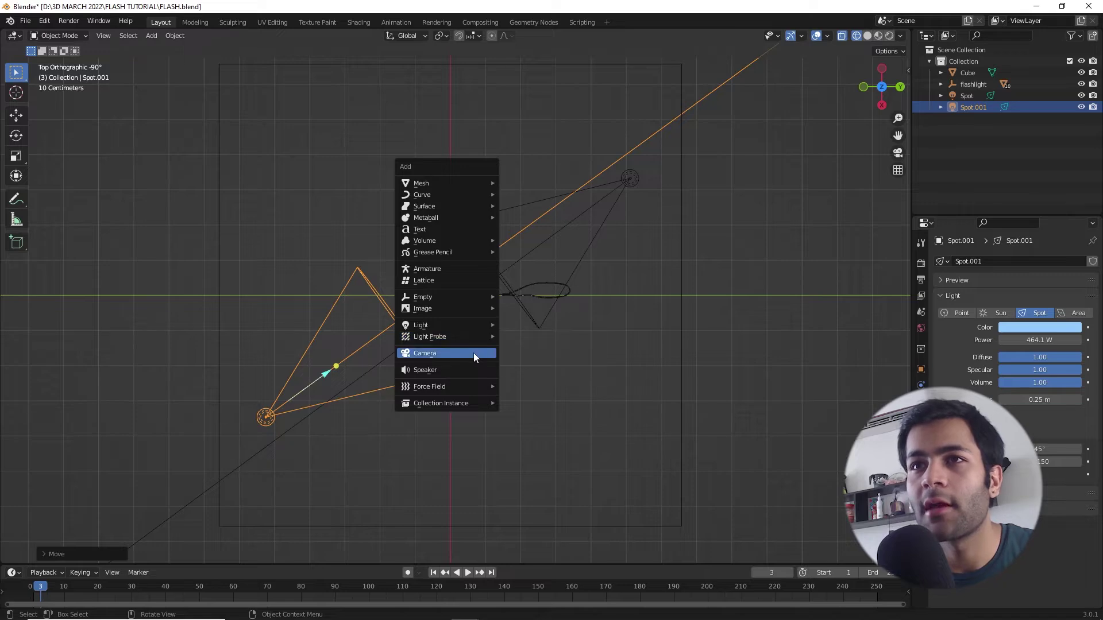
Add a camera and align it to a close side view of the flashlight
{"action": "left_click", "coordinate": [474, 355]}
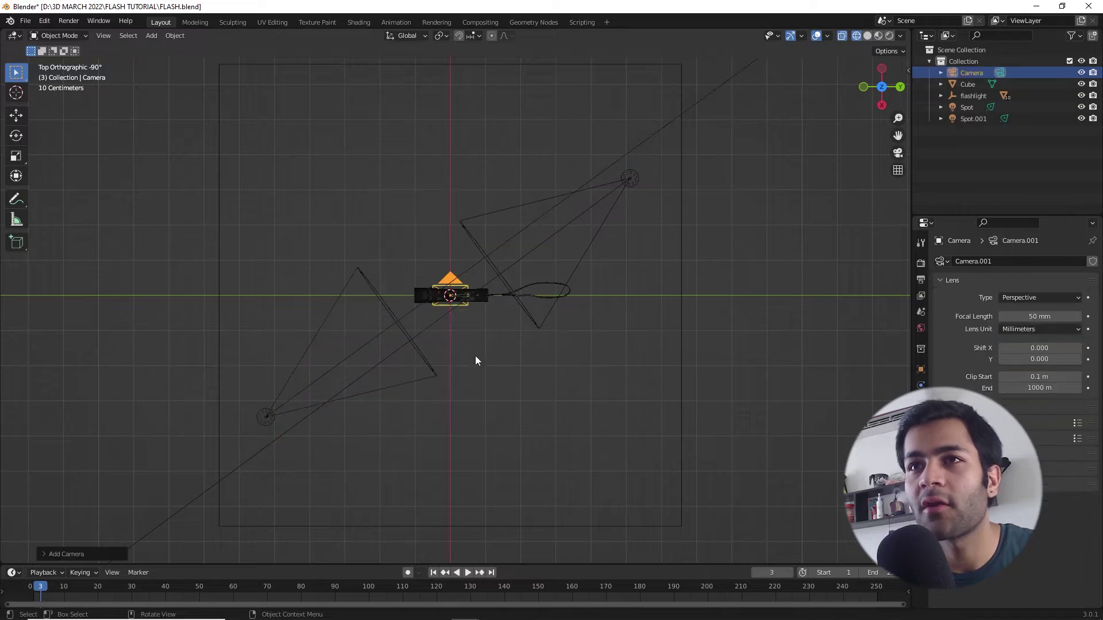
{"action": "middle_click_drag", "start_coordinate": [474, 356], "coordinate": [525, 348]}
{"action": "scroll", "coordinate": [526, 348], "scroll_direction": "up", "scroll_amount": 3}
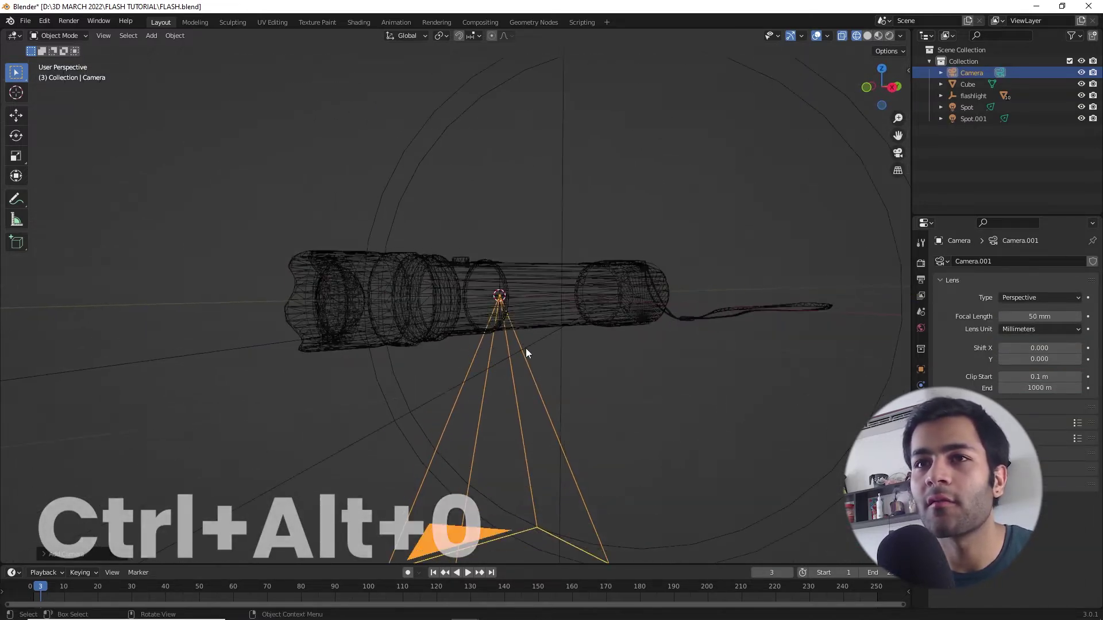
{"action": "key", "text": "ctrl+alt+KP_0"}
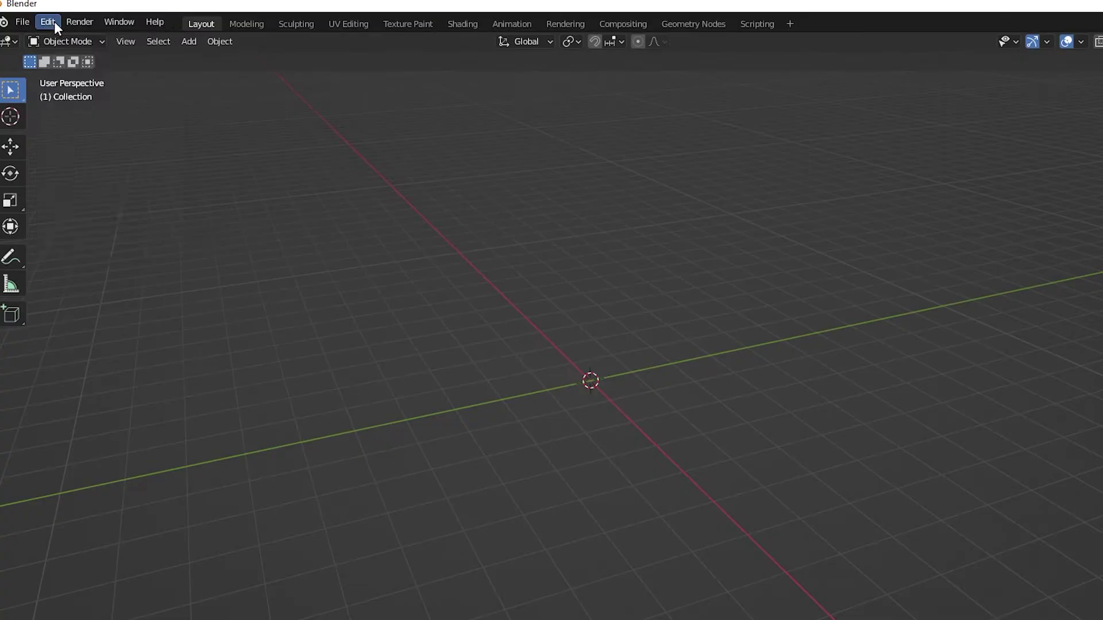
Open the Input preferences to locate the Emulate Numpad option
{"action": "left_click", "coordinate": [48, 21]}
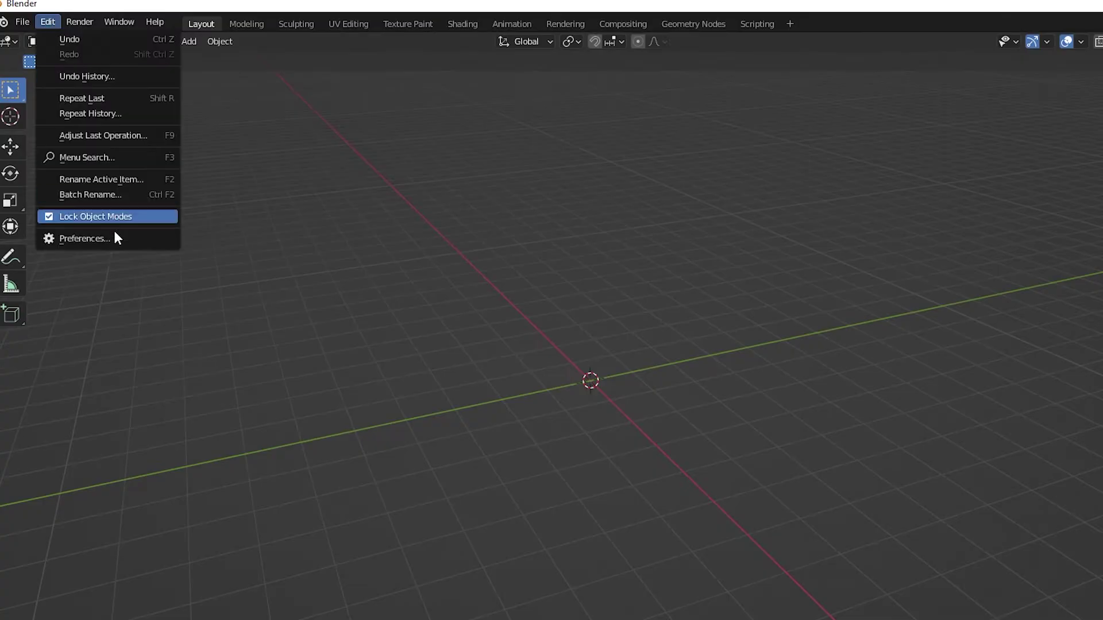
{"action": "left_click", "coordinate": [116, 240]}
{"action": "left_click", "coordinate": [67, 213]}
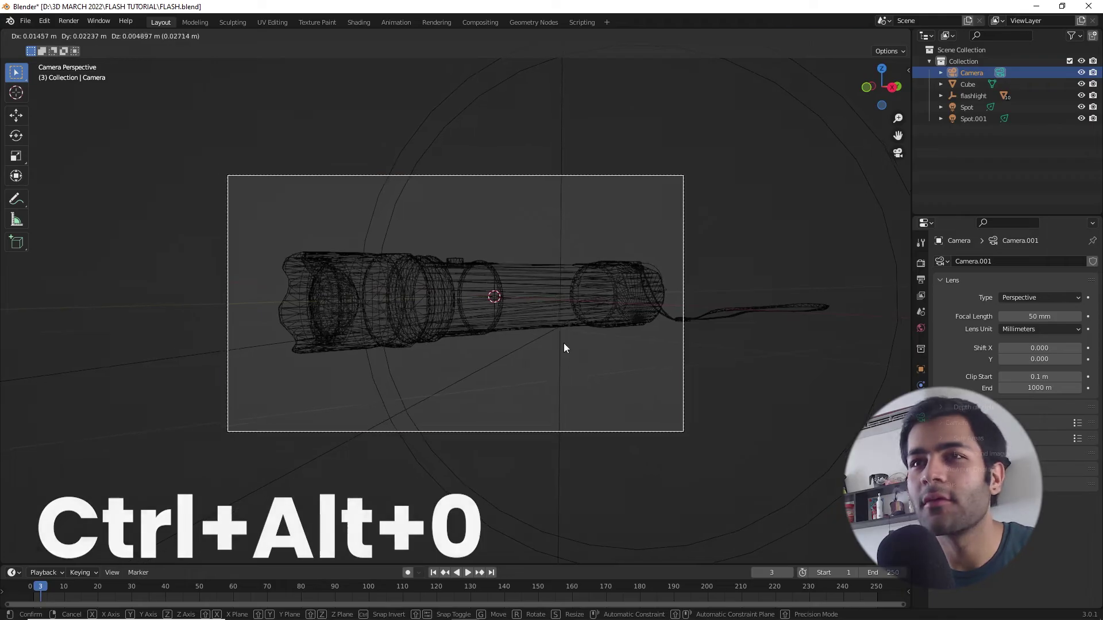
Move the camera slightly to adjust the framing of the flashlight
{"action": "left_click", "coordinate": [564, 348]}
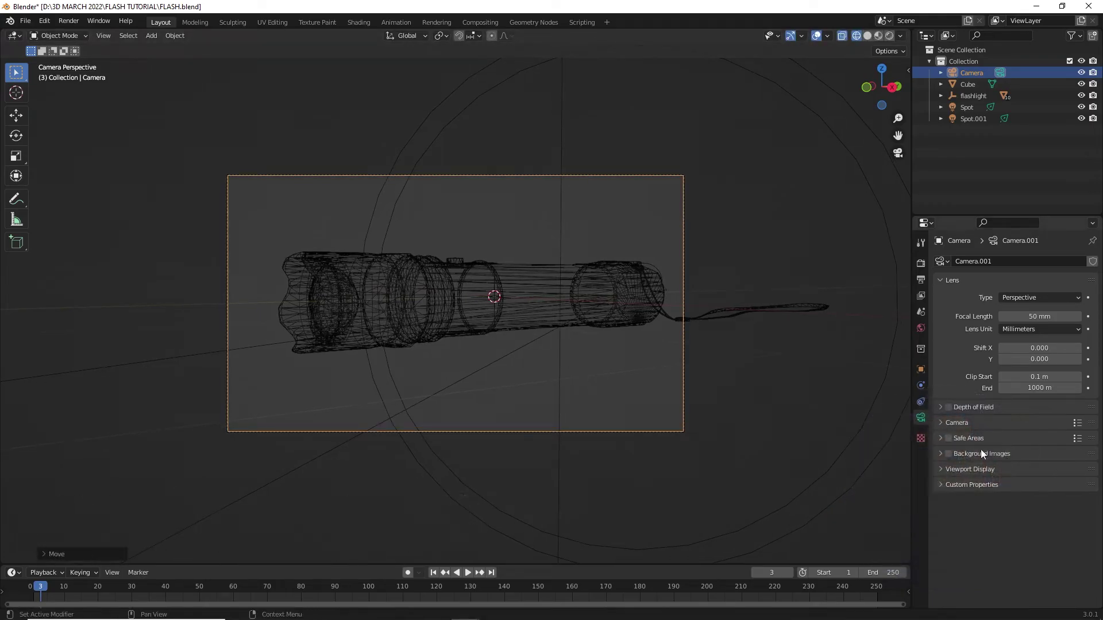
Set the camera's Passepartout opacity to 1.000 and switch the viewport to rendered shading
{"action": "left_click", "coordinate": [967, 469]}
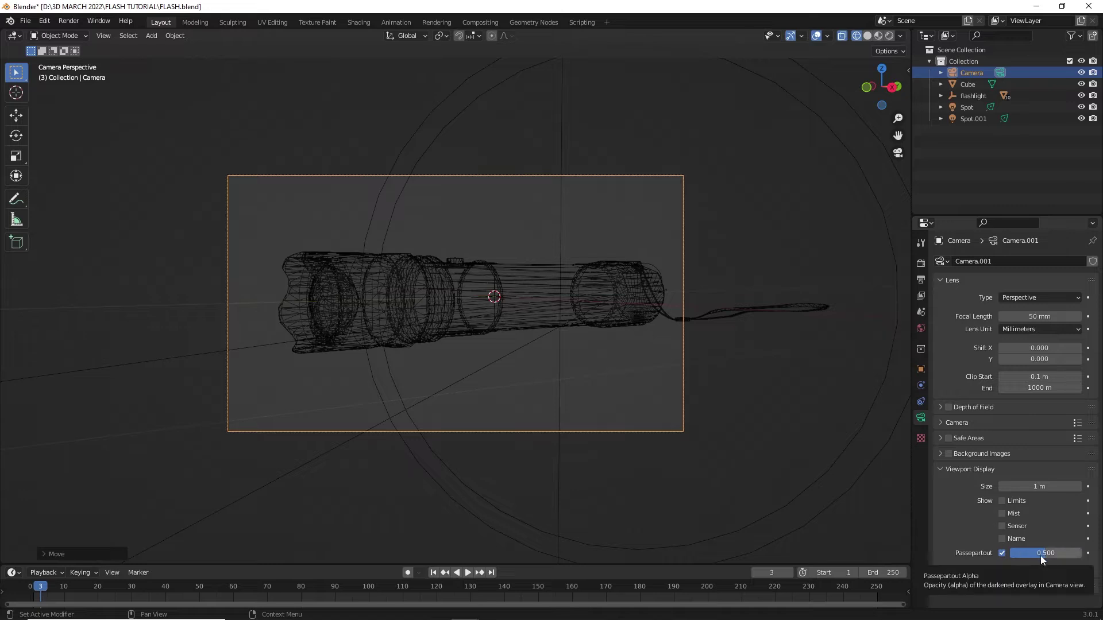
{"action": "left_click_drag", "start_coordinate": [1040, 556], "coordinate": [1082, 556]}
{"action": "key", "text": "z"}
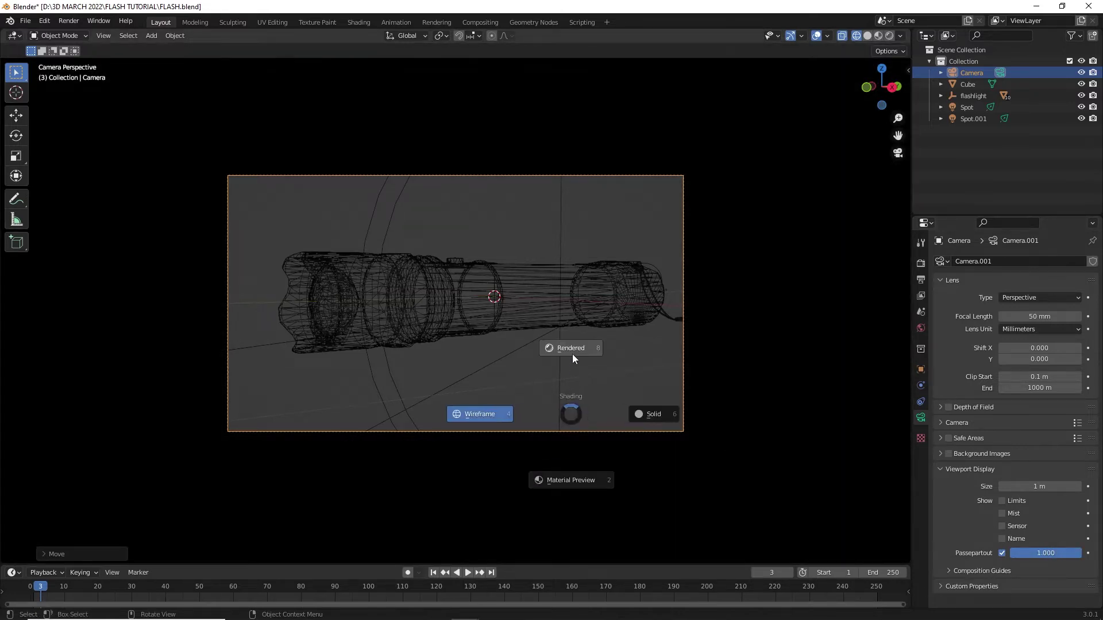
{"action": "left_click", "coordinate": [572, 354]}
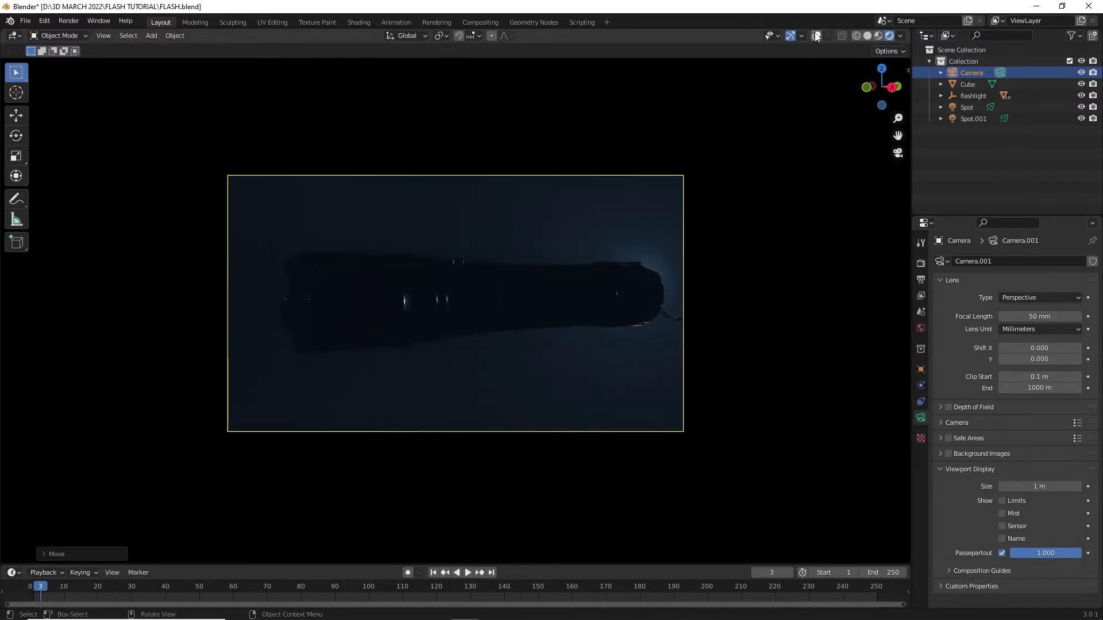
Enable Screen Space Reflections in the Eevee render settings and review the volumetric and shadow options
{"action": "left_click", "coordinate": [920, 263]}
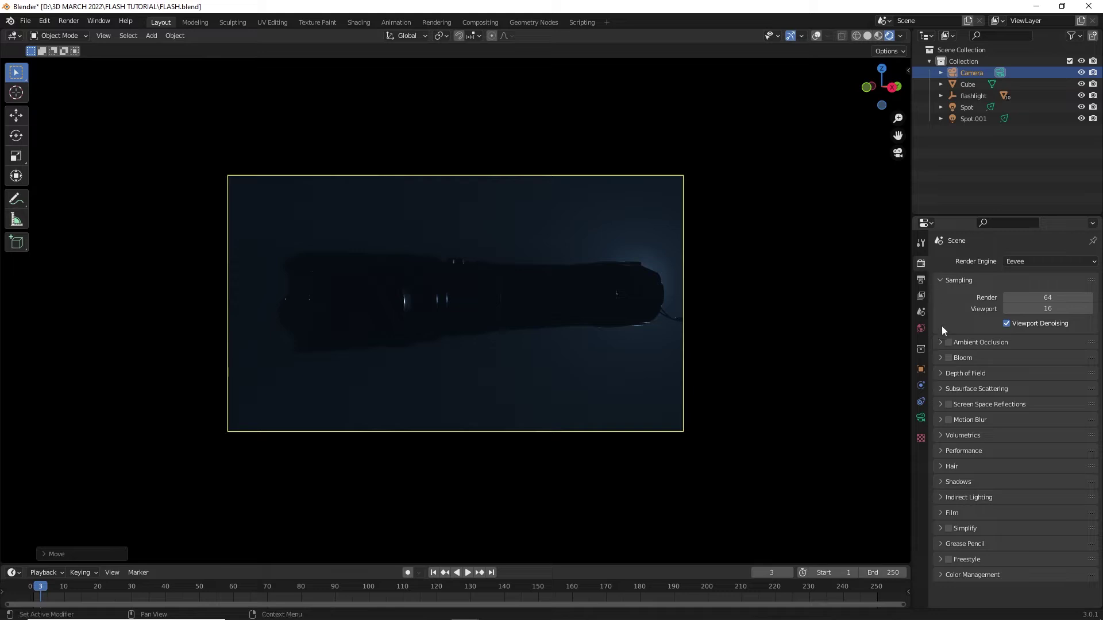
{"action": "left_click", "coordinate": [946, 389]}
{"action": "left_click", "coordinate": [946, 390]}
{"action": "left_click", "coordinate": [948, 436]}
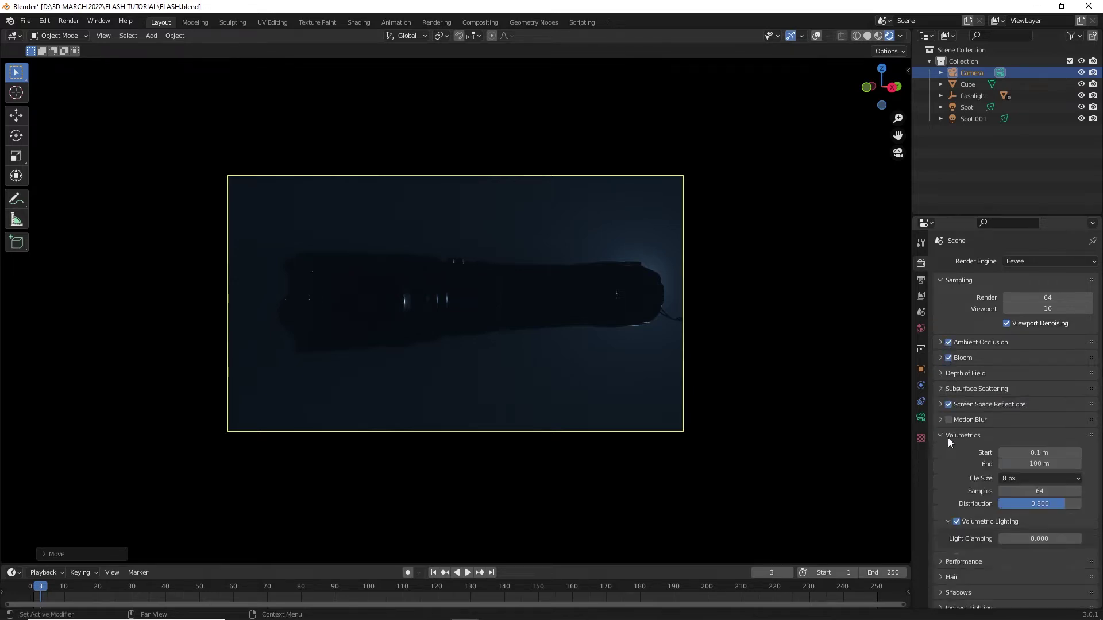
{"action": "left_click", "coordinate": [951, 436]}
{"action": "left_click", "coordinate": [952, 481]}
{"action": "left_click", "coordinate": [959, 482]}
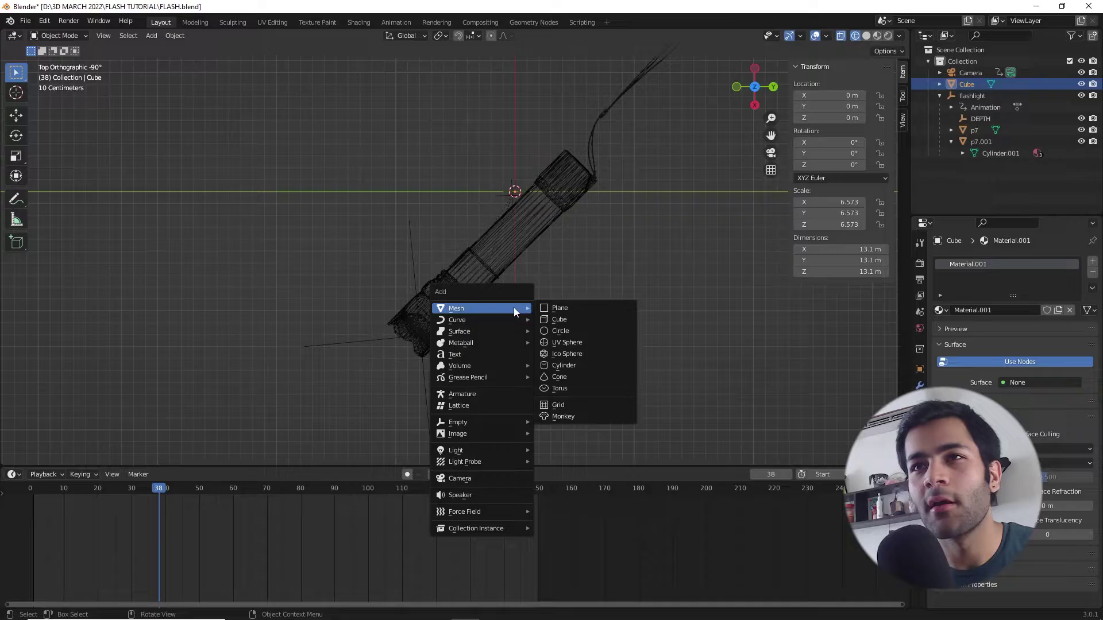
Add an area light, turn it upright to about -89.8° in Y and 43.2° in Z, and place it beside the flashlight
{"action": "mouse_move", "coordinate": [494, 451]}
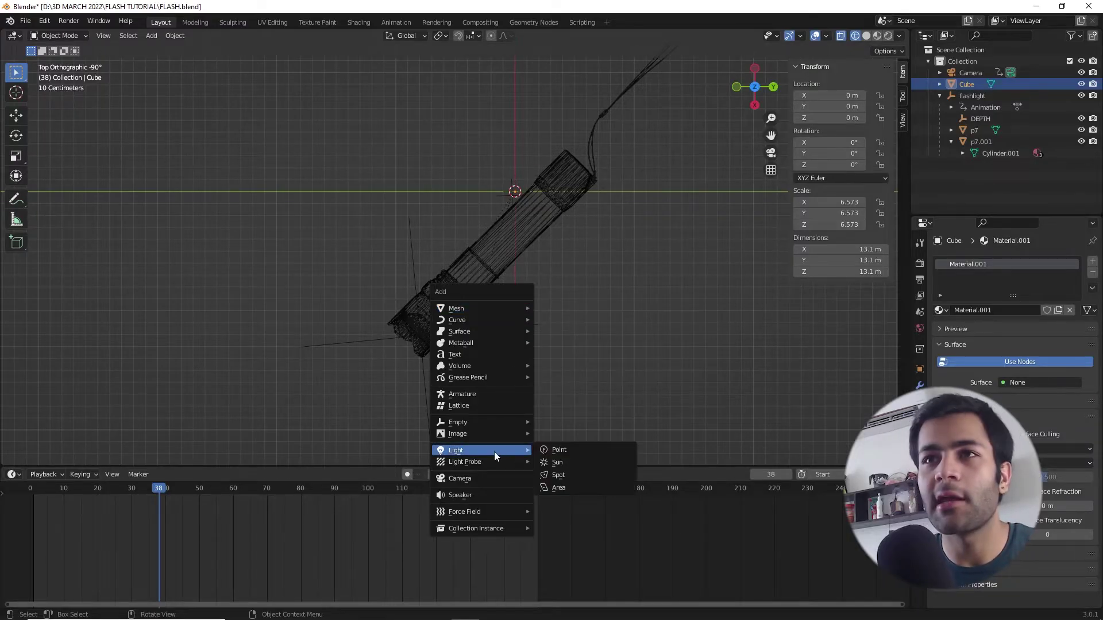
{"action": "left_click", "coordinate": [561, 488]}
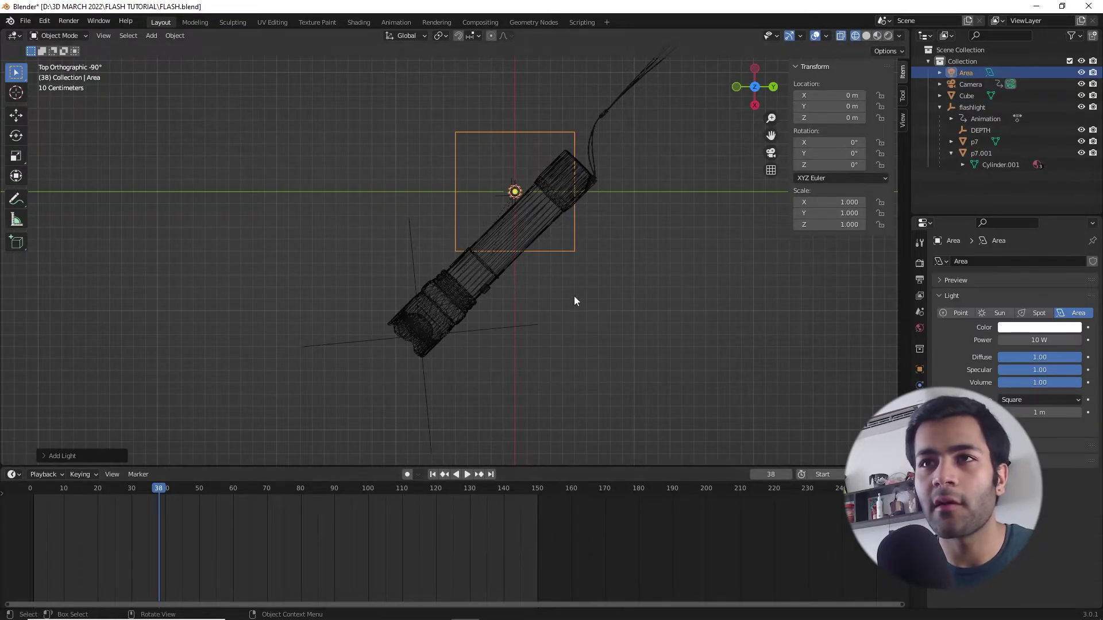
{"action": "middle_click_drag", "start_coordinate": [574, 295], "coordinate": [625, 295]}
{"action": "key", "text": "r"}
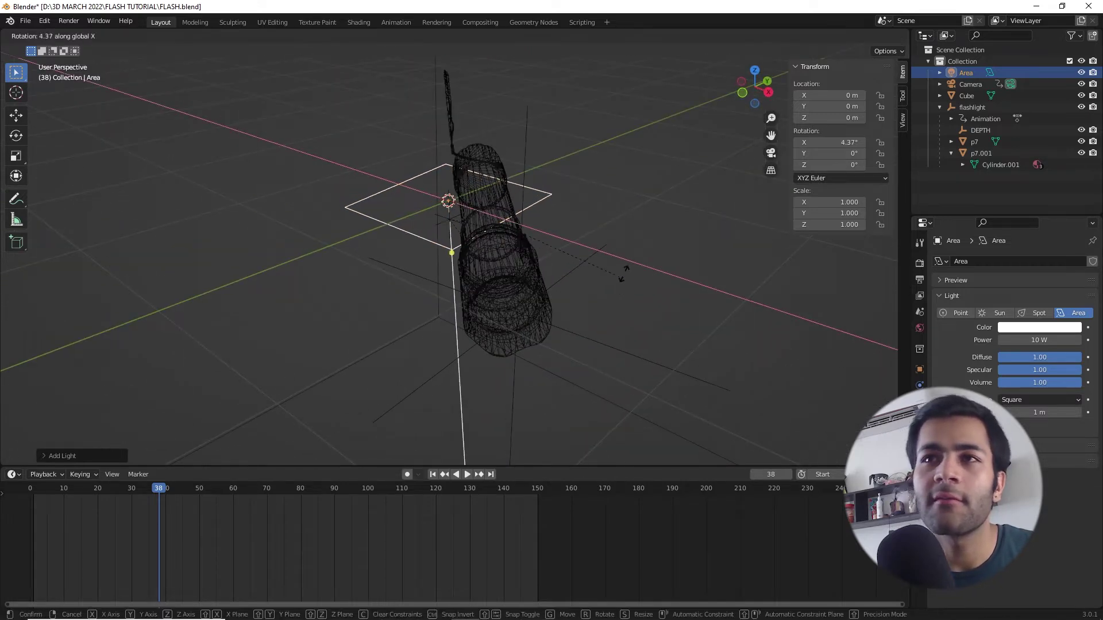
{"action": "left_click", "coordinate": [670, 305]}
{"action": "key", "text": "g"}
{"action": "left_click", "coordinate": [591, 371]}
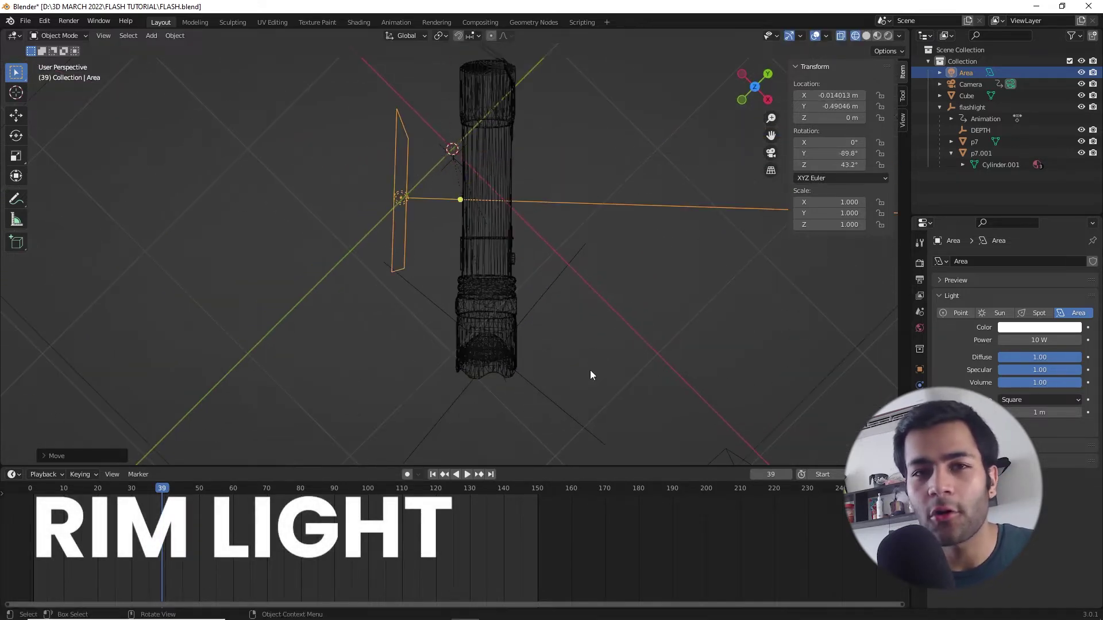
Enlarge the area light to a scale of 4.375 and make it a light blue rim light with 29.8 W power
{"action": "key", "text": "s"}
{"action": "left_click", "coordinate": [788, 210]}
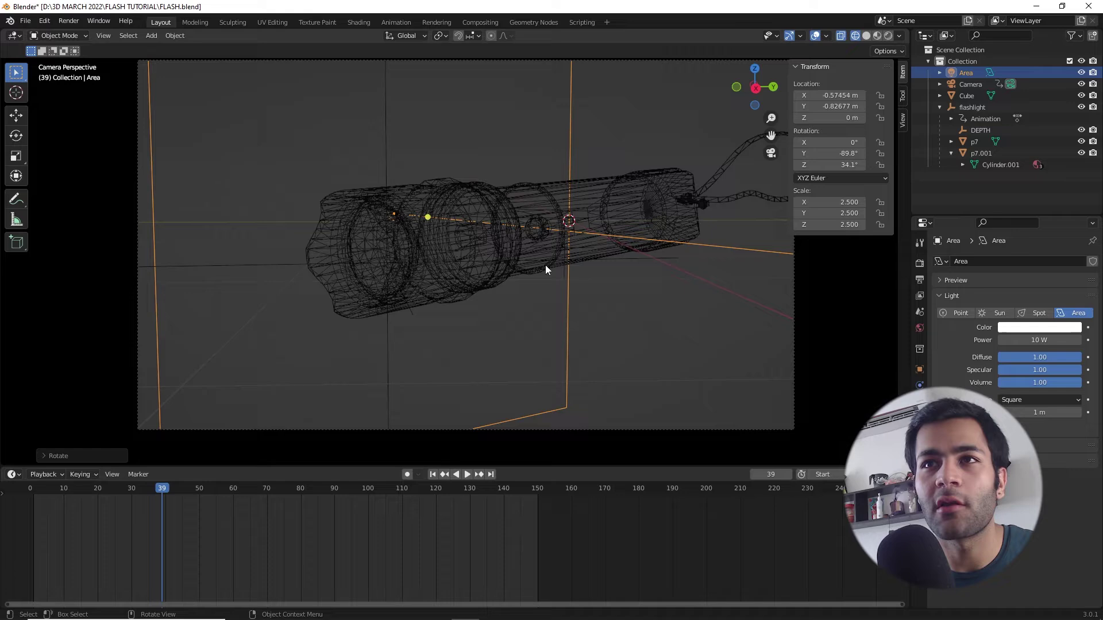
{"action": "key", "text": "z"}
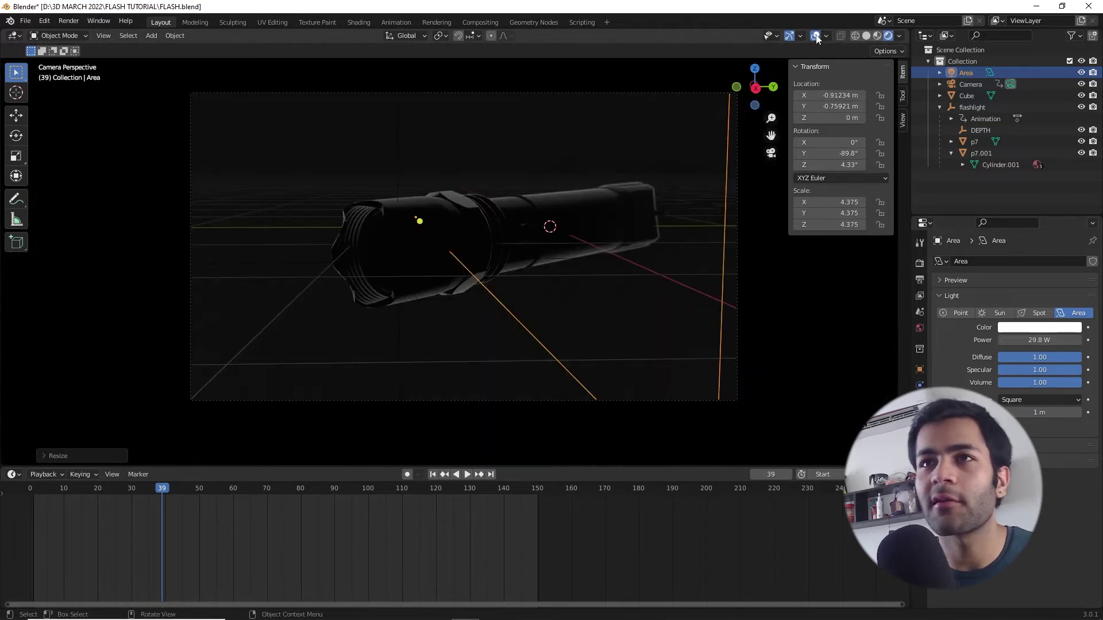
{"action": "left_click", "coordinate": [816, 36]}
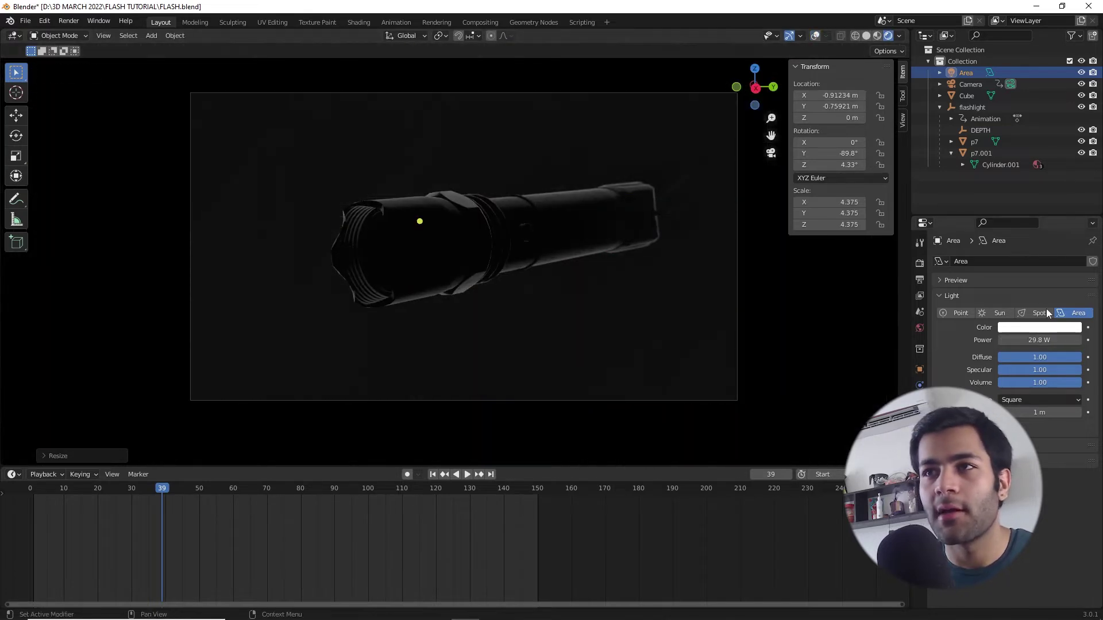
{"action": "left_click", "coordinate": [1039, 328]}
{"action": "left_click", "coordinate": [1040, 327]}
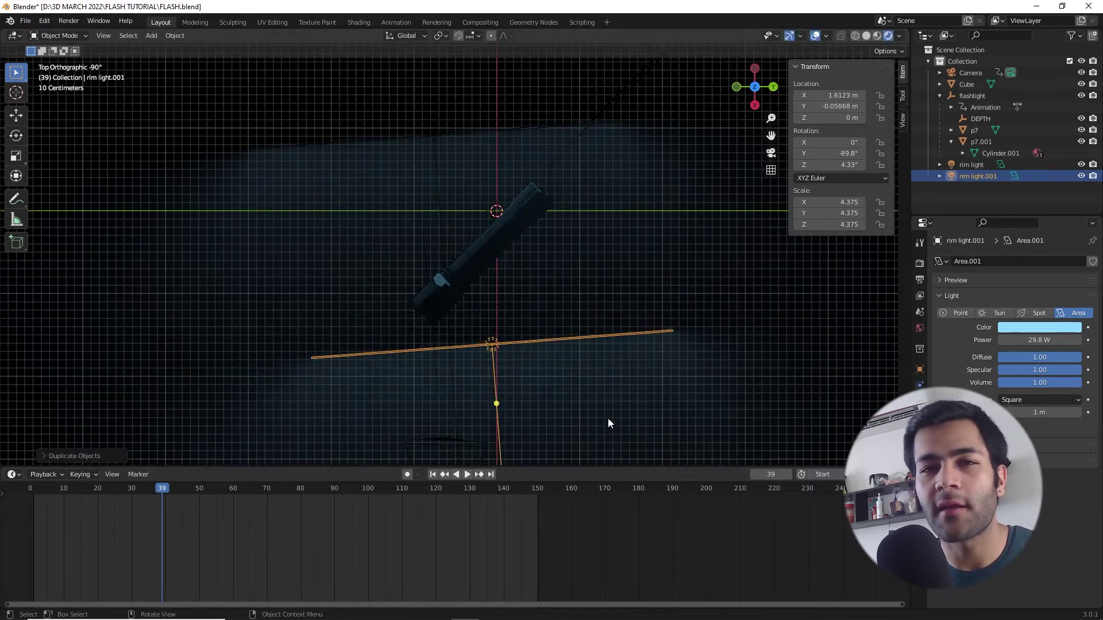
Change the duplicated rim light in front of the flashlight to a Point light and check it through the camera
{"action": "middle_click_drag", "start_coordinate": [608, 423], "coordinate": [598, 349]}
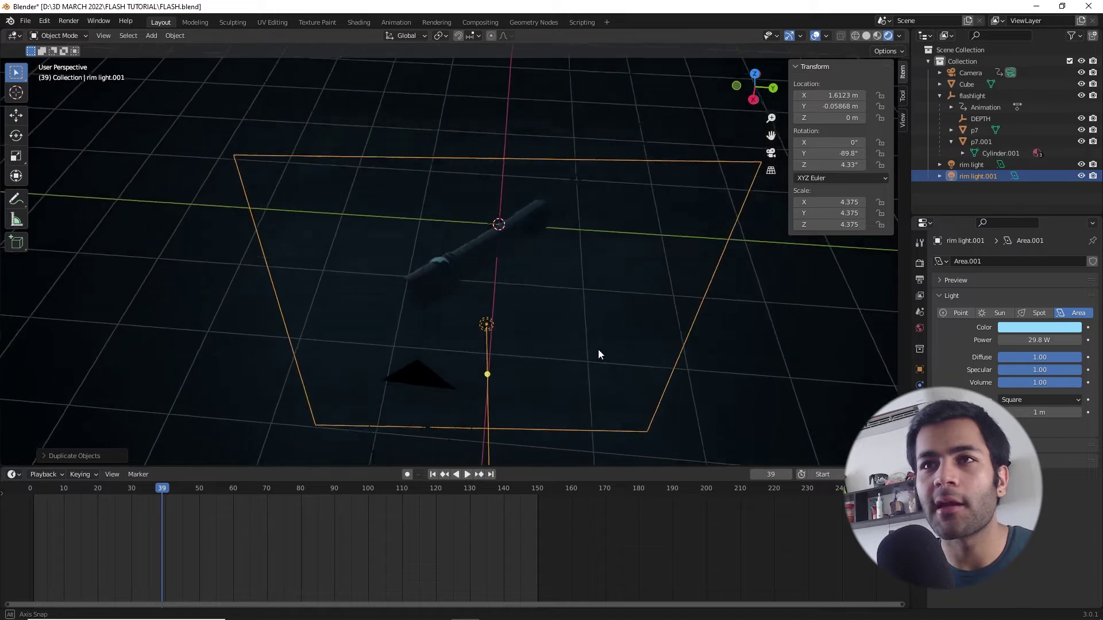
{"action": "left_click", "coordinate": [955, 313]}
{"action": "scroll", "coordinate": [660, 308], "scroll_direction": "up", "scroll_amount": 3}
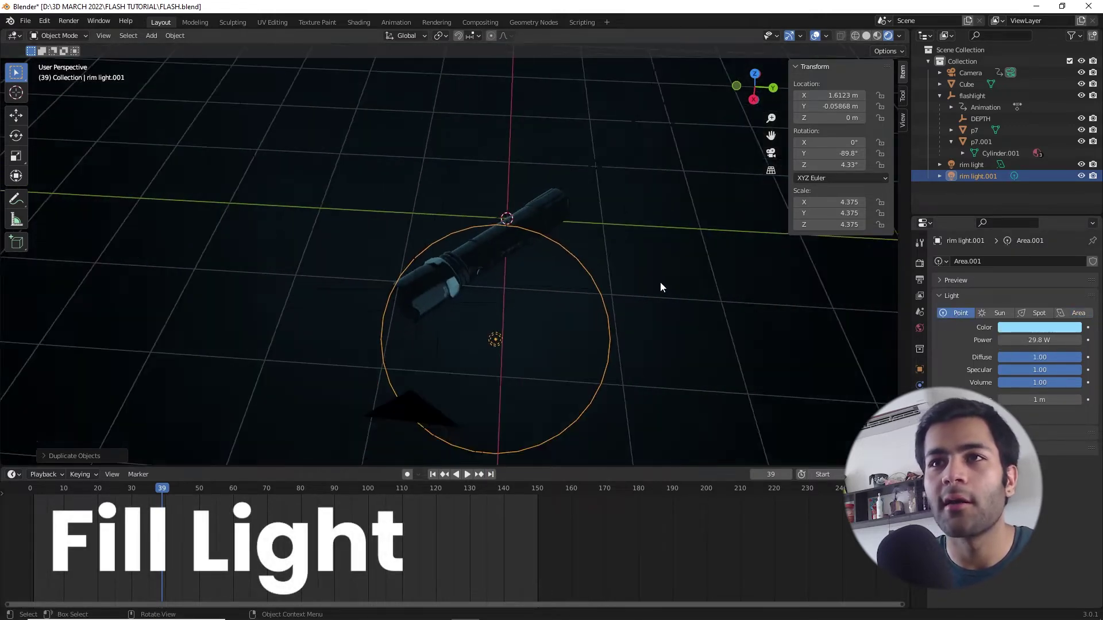
{"action": "key", "text": "KP_0"}
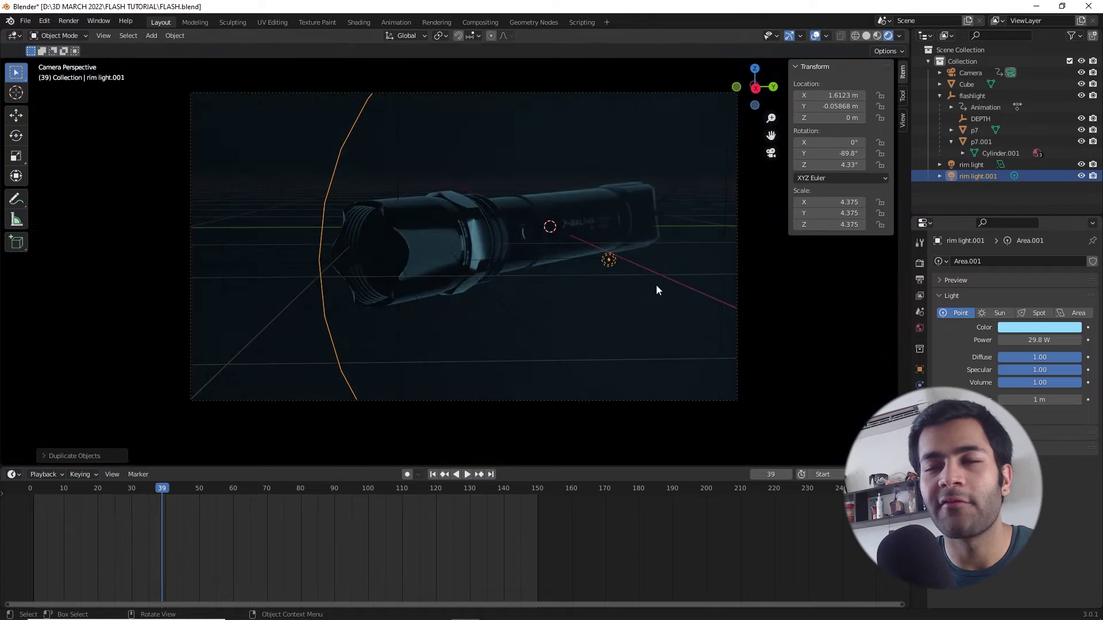
Reposition the point light to about X 1.616, Y 0.068 and Z 0.154 m, with a radius of 0.68 m
{"action": "scroll", "coordinate": [664, 308], "scroll_direction": "up", "scroll_amount": 2}
{"action": "key", "text": "g"}
{"action": "key", "text": "z"}
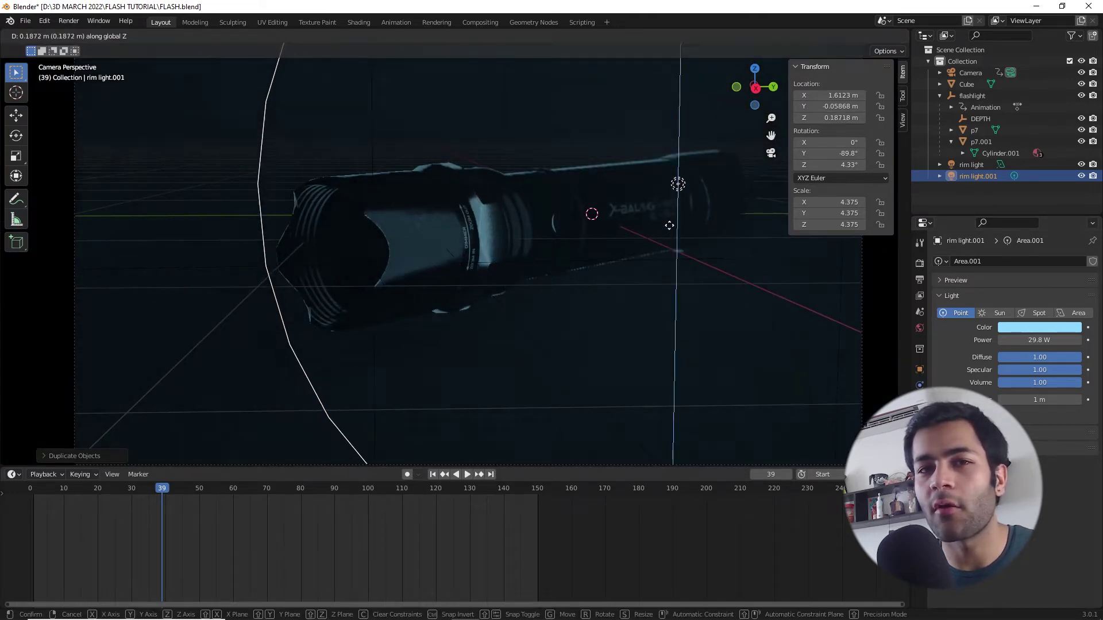
{"action": "left_click", "coordinate": [658, 244]}
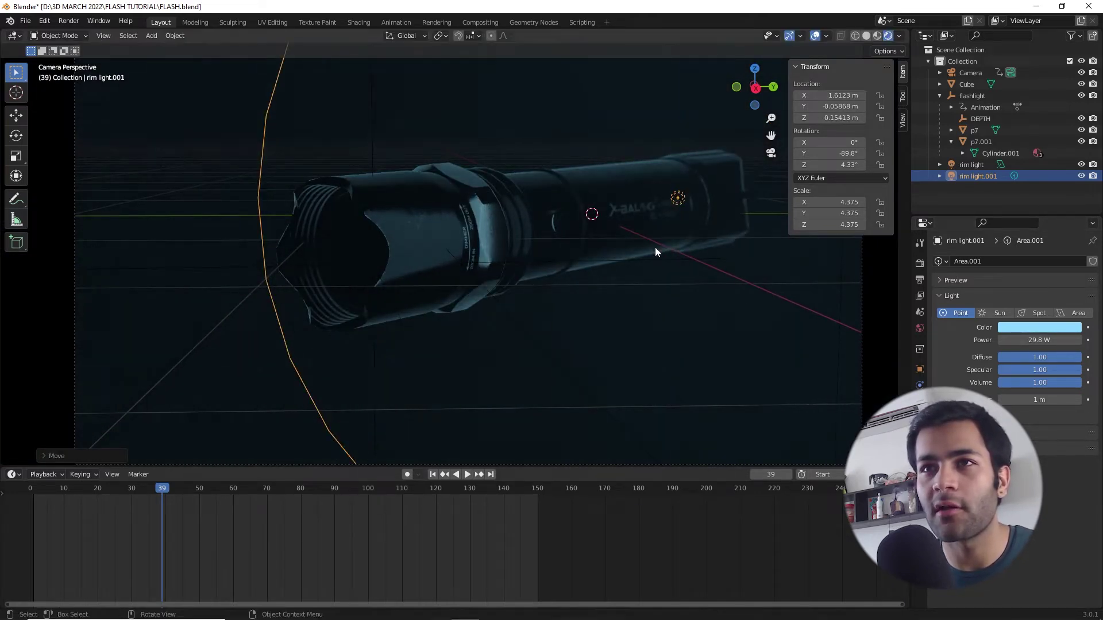
{"action": "scroll", "coordinate": [594, 276], "scroll_direction": "down", "scroll_amount": 1}
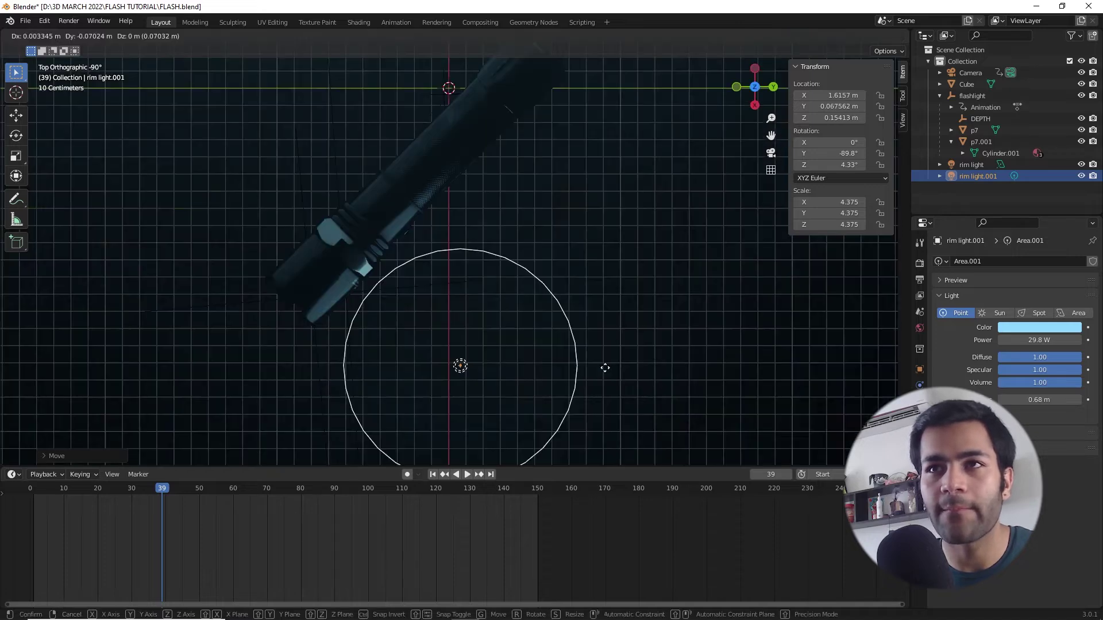
{"action": "left_click", "coordinate": [605, 370]}
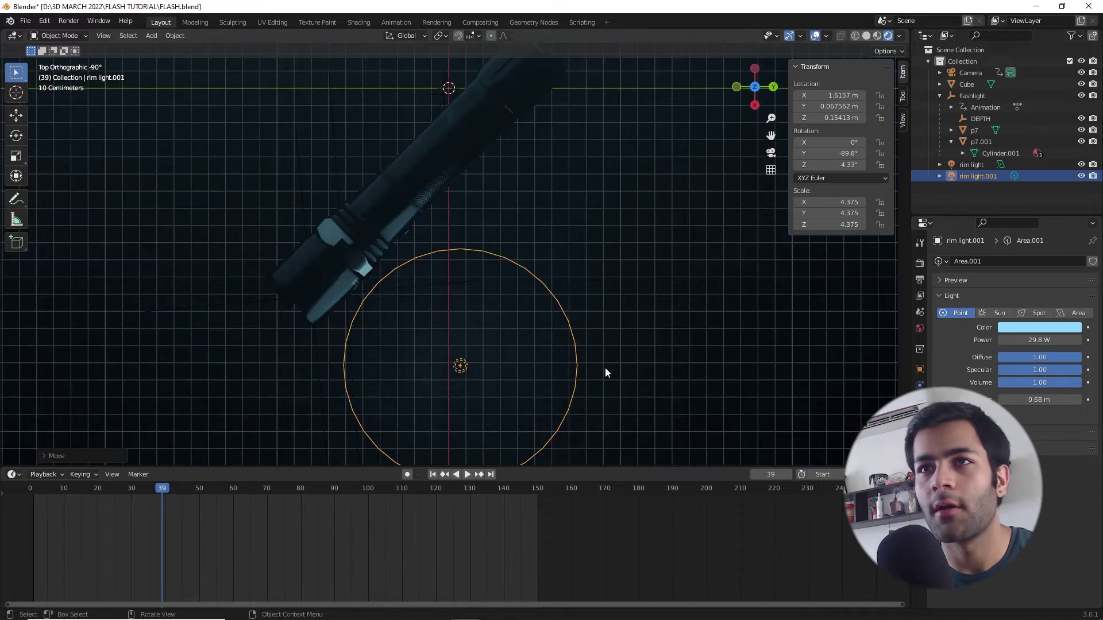
Duplicate the point fill light to about X 0.836, Y 1.141 m beside the flashlight's rear and inspect the result through the camera
{"action": "key", "text": "shift+d"}
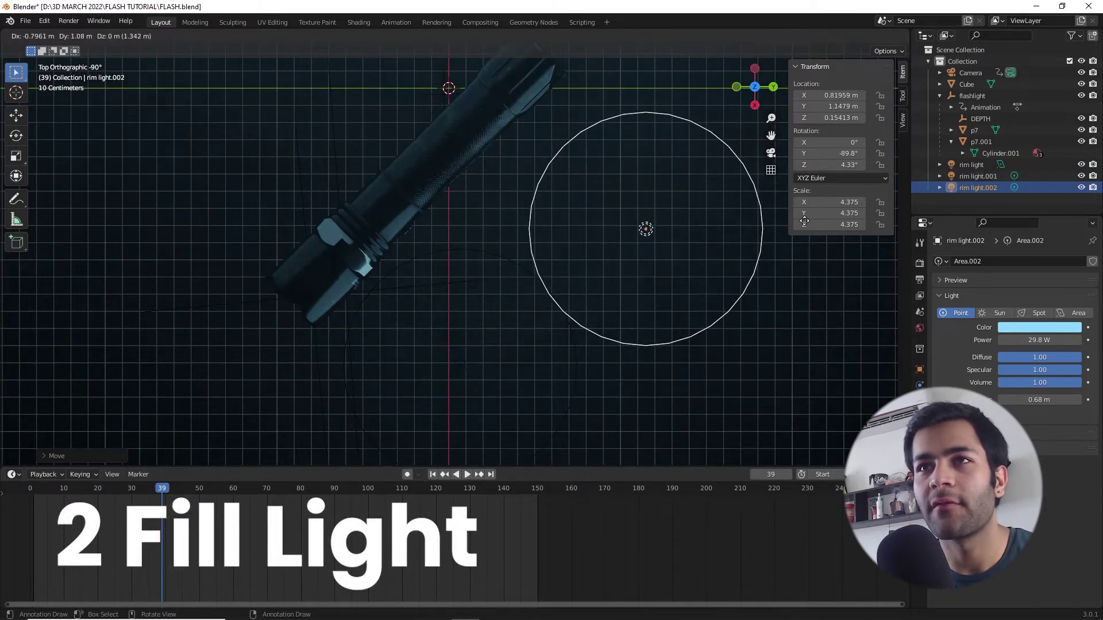
{"action": "left_click", "coordinate": [804, 223]}
{"action": "key", "text": "KP_0"}
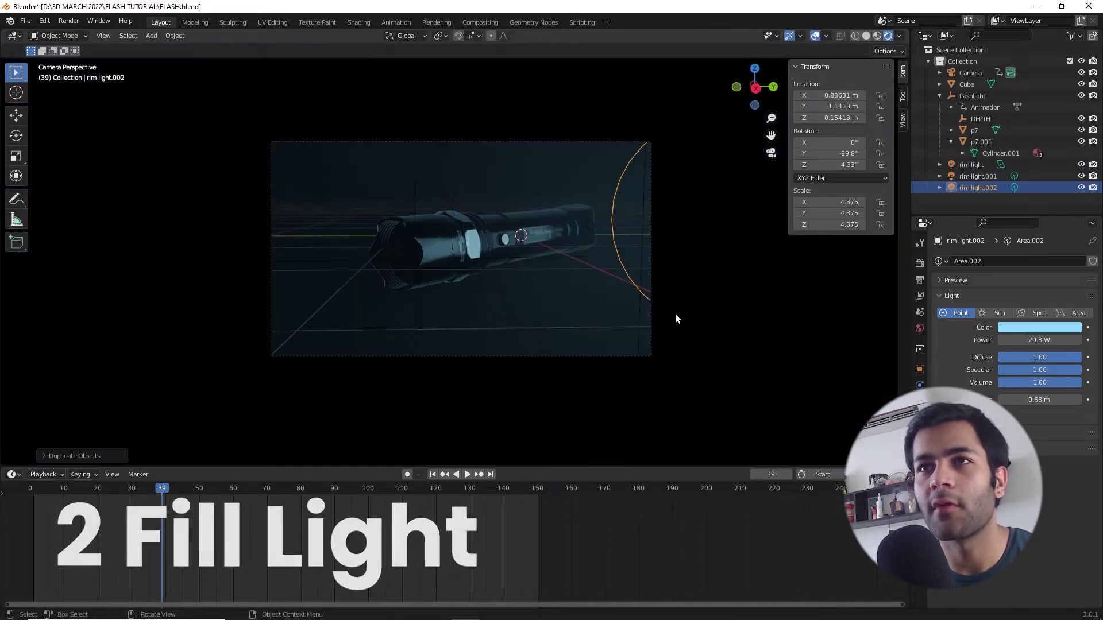
{"action": "scroll", "coordinate": [675, 312], "scroll_direction": "up", "scroll_amount": 4}
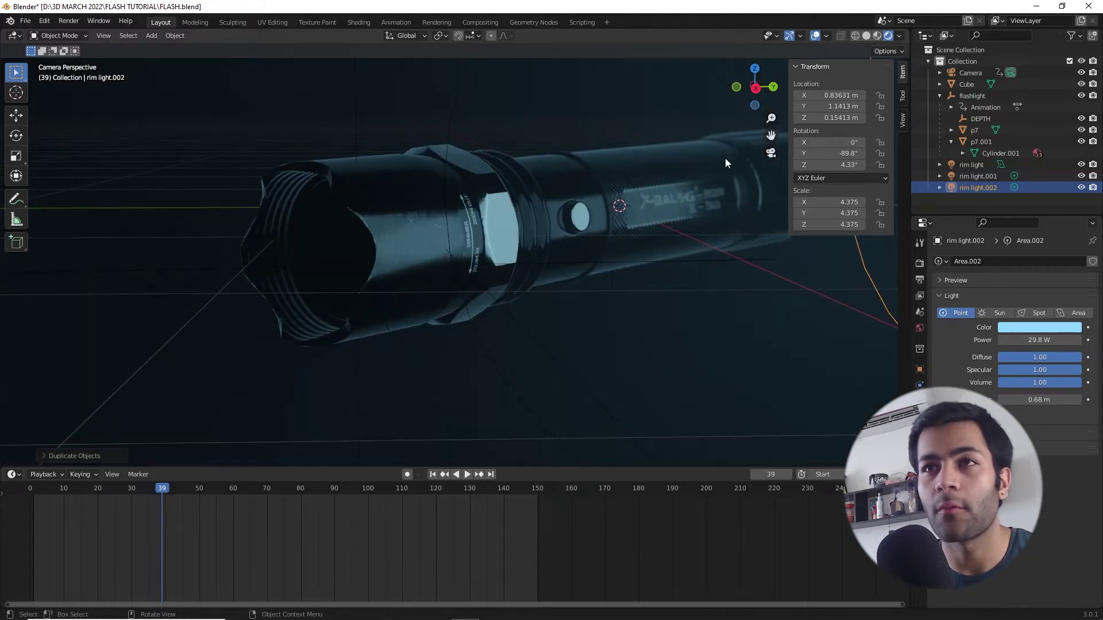
{"action": "scroll", "coordinate": [718, 190], "scroll_direction": "down", "scroll_amount": 3}
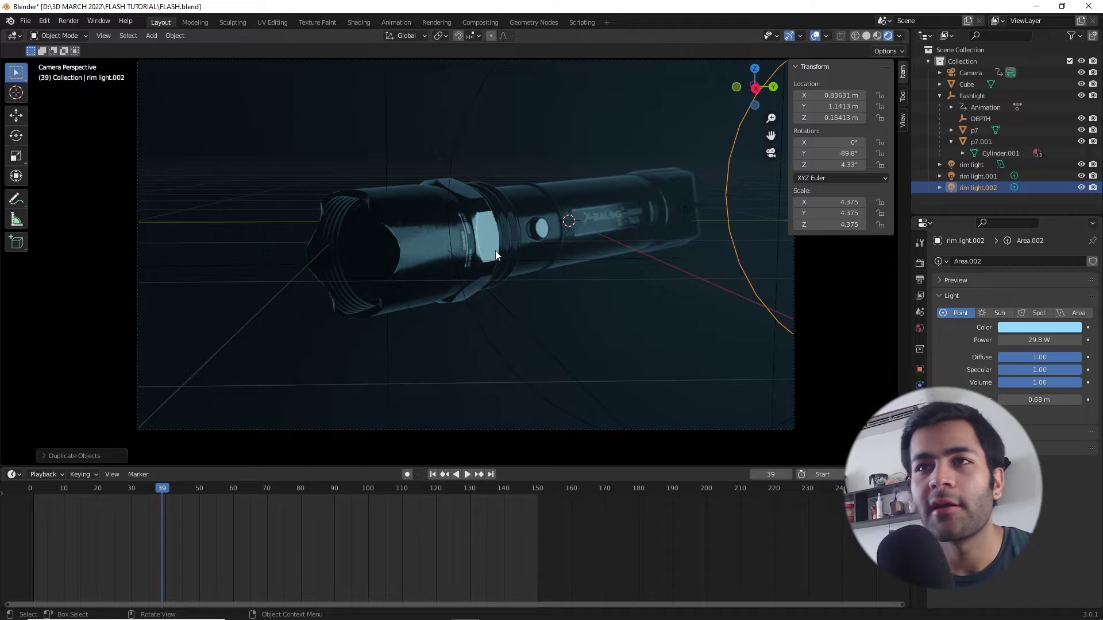
Set the Emission strength of the flashlight lens material to 2 and hide the viewport overlays
{"action": "scroll", "coordinate": [534, 264], "scroll_direction": "down", "scroll_amount": 2}
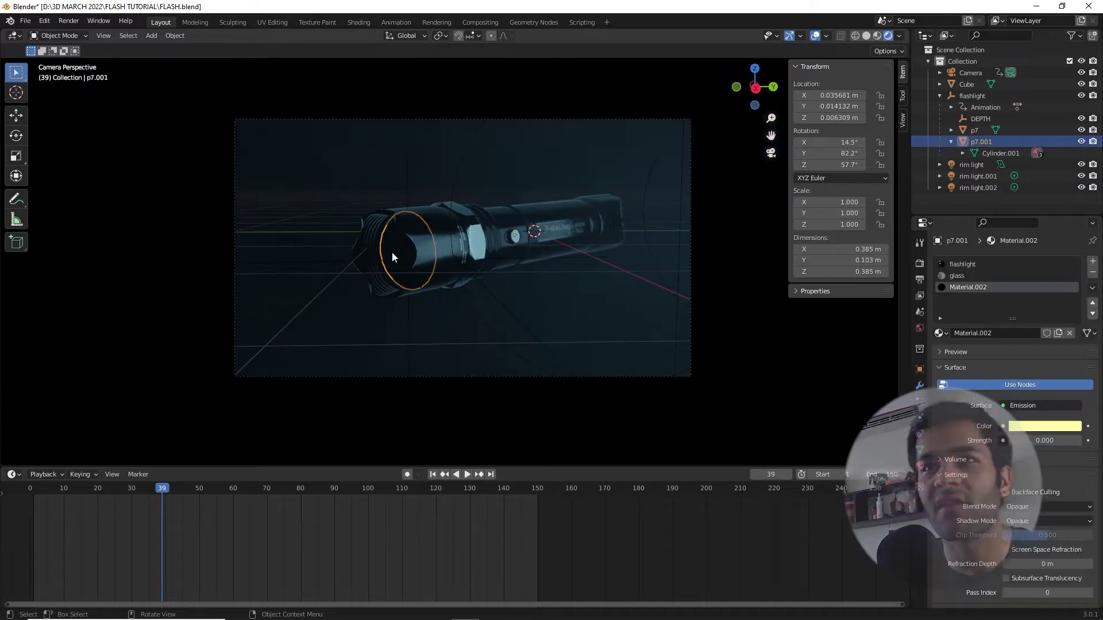
{"action": "scroll", "coordinate": [392, 251], "scroll_direction": "up", "scroll_amount": 3}
{"action": "left_click", "coordinate": [1043, 441]}
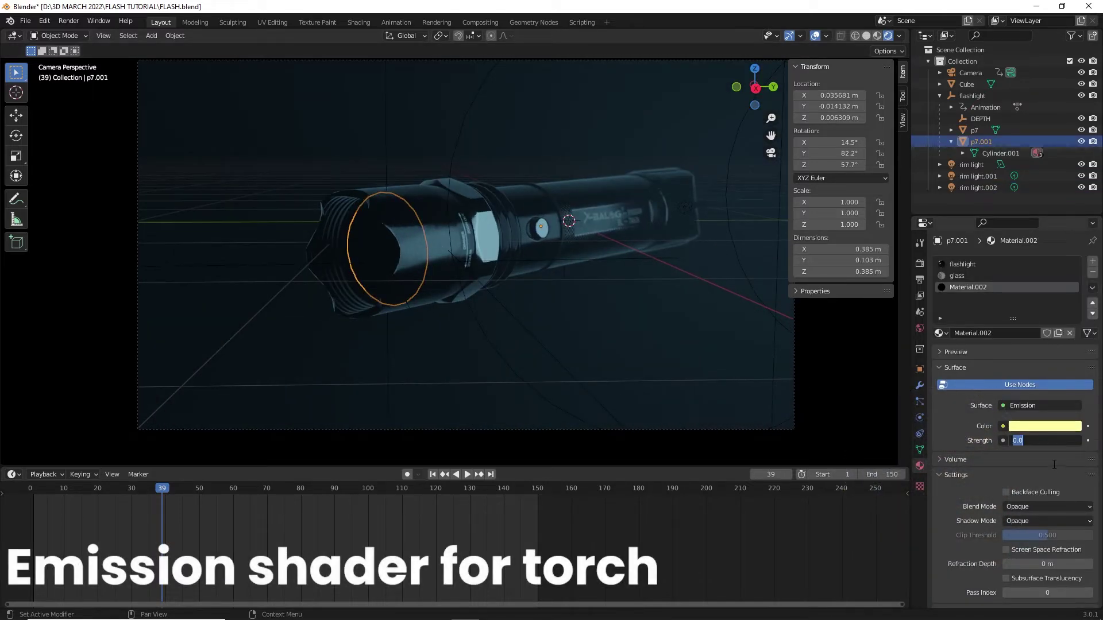
{"action": "type", "text": "2"}
{"action": "key", "text": "Return"}
{"action": "left_click", "coordinate": [816, 36]}
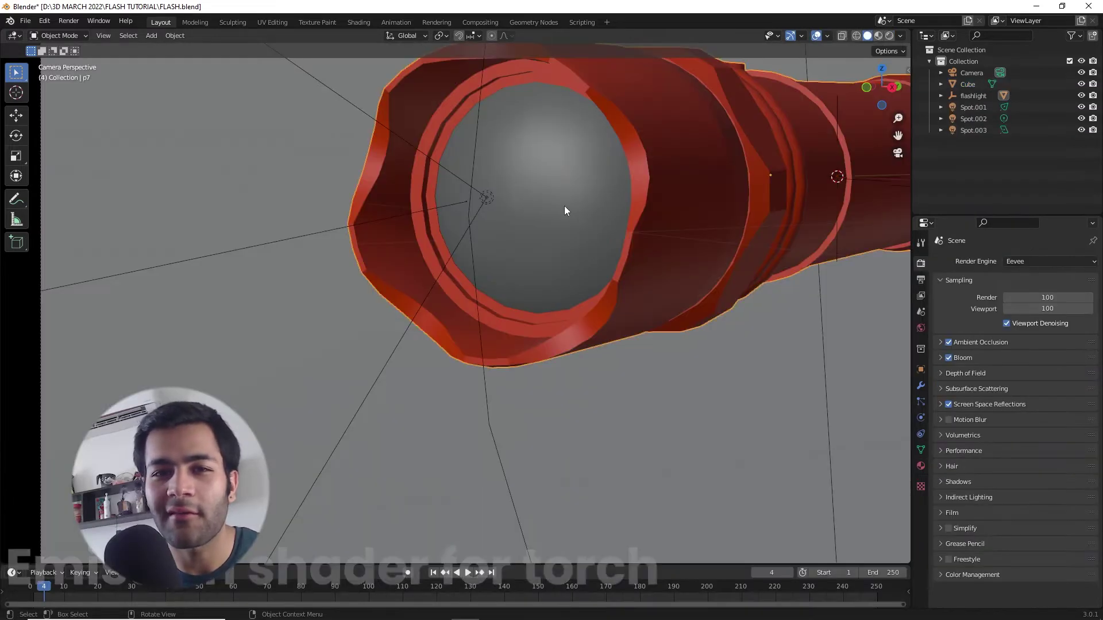
Select the lens geometry in the flashlight head and separate it from the body mesh
{"action": "key", "text": "Tab"}
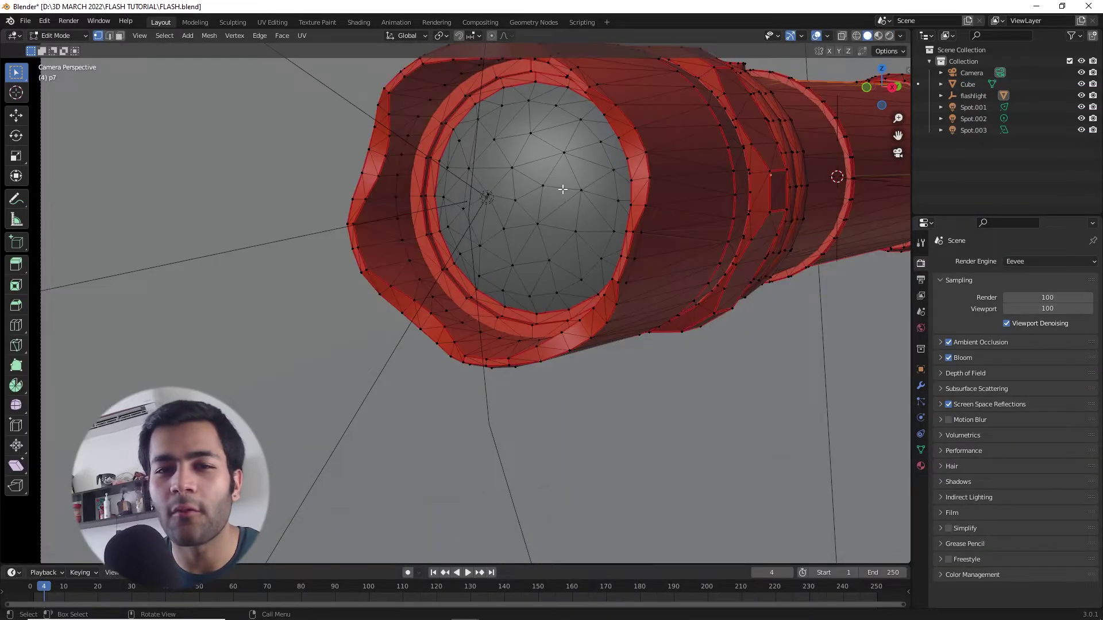
{"action": "key", "text": "ctrl+KP_Add"}
{"action": "key", "text": "ctrl+KP_Add"}
{"action": "key", "text": "ctrl+KP_Add"}
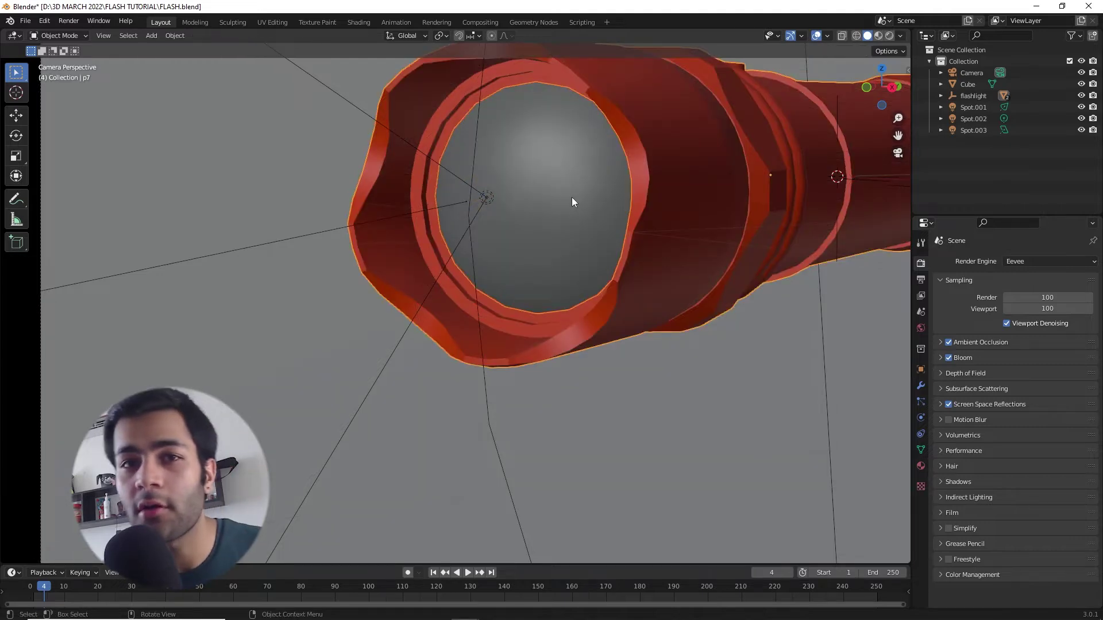
{"action": "key", "text": "Tab"}
Add a material slot to the lens object, create a new material with an Emission surface and assign it to the lens faces
{"action": "left_click", "coordinate": [921, 466]}
{"action": "left_click", "coordinate": [1094, 263]}
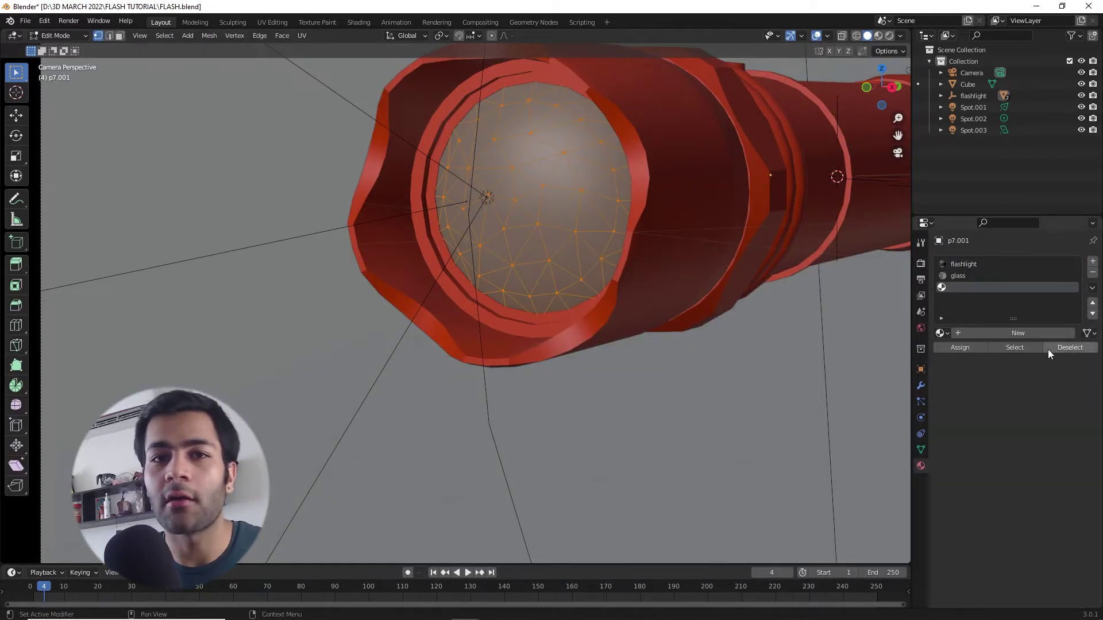
{"action": "left_click", "coordinate": [982, 333]}
{"action": "left_click", "coordinate": [971, 350]}
{"action": "left_click", "coordinate": [1041, 420]}
{"action": "left_click", "coordinate": [1011, 402]}
{"action": "left_click", "coordinate": [1045, 441]}
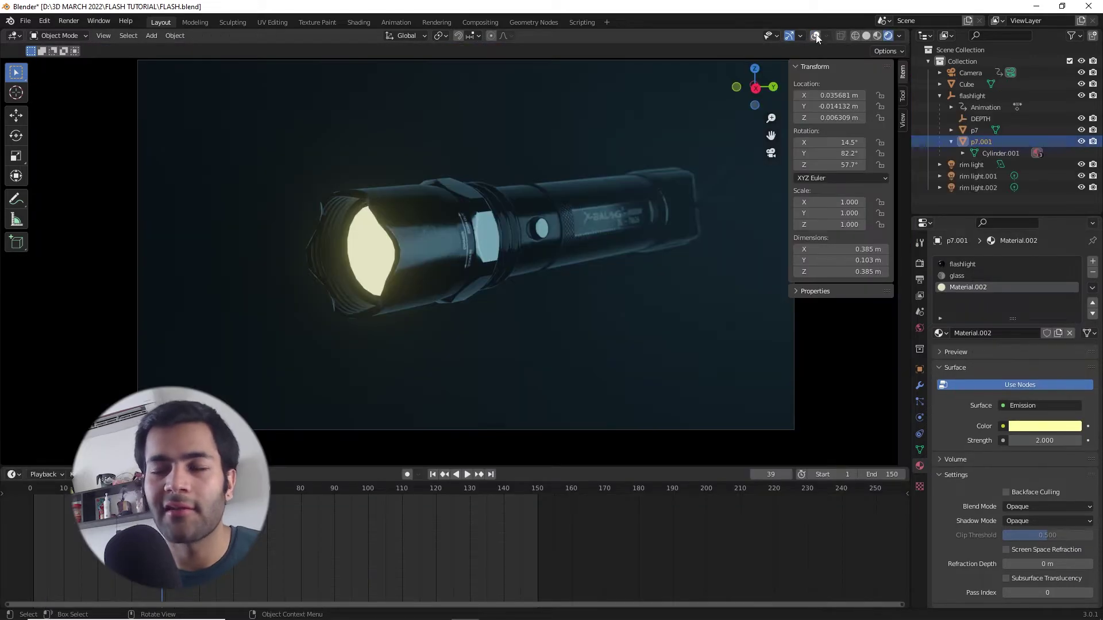
Duplicate the nearest fill light in wireframe top view and place the copy at the flashlight's head, about X 1.256, Y -0.920 m
{"action": "left_click", "coordinate": [626, 295]}
{"action": "mouse_move", "coordinate": [626, 295]}
{"action": "middle_mouse_down"}
{"action": "mouse_move", "coordinate": [523, 263]}
{"action": "mouse_move", "coordinate": [498, 295]}
{"action": "mouse_move", "coordinate": [492, 344]}
{"action": "middle_mouse_up"}
{"action": "key", "text": "z"}
{"action": "left_click", "coordinate": [431, 344]}
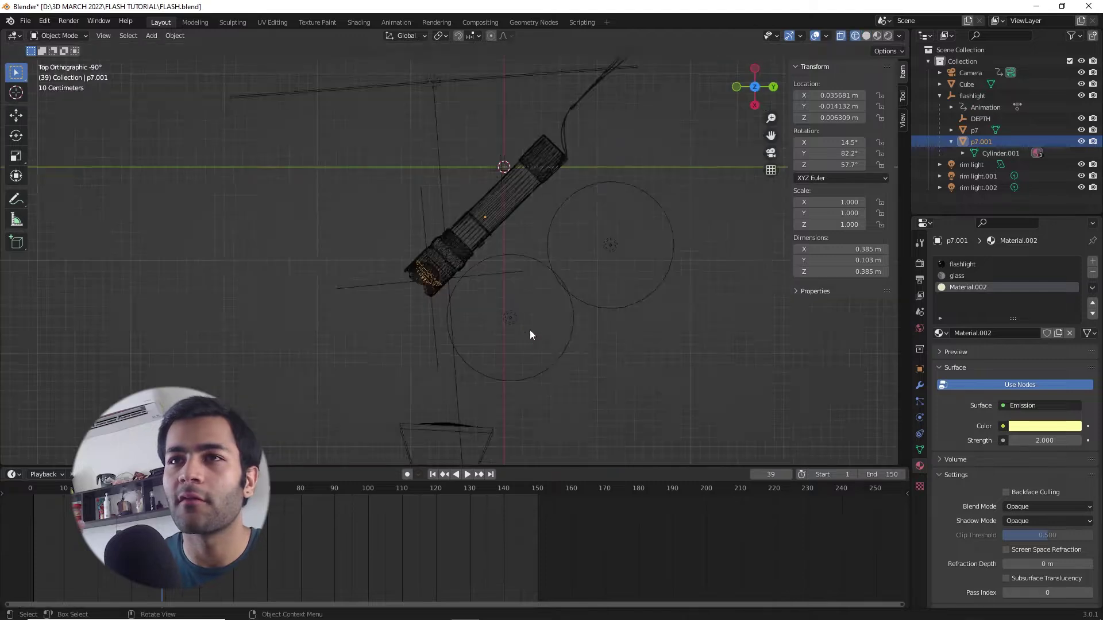
{"action": "scroll", "coordinate": [530, 330], "scroll_direction": "up", "scroll_amount": 1}
{"action": "left_click", "coordinate": [528, 332]}
{"action": "scroll", "coordinate": [608, 330], "scroll_direction": "up", "scroll_amount": 2}
{"action": "key", "text": "shift+d"}
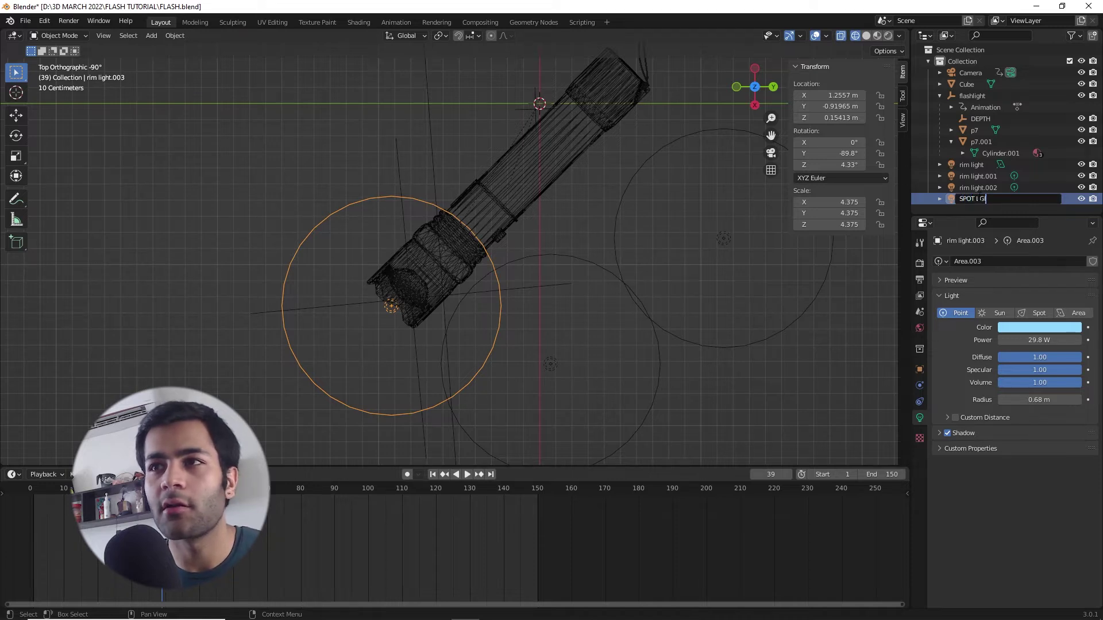
Turn the duplicated light into a pale yellow Spot named SPOT LIGHT, with 1227.4 W power and a 73.6° cone, and render the frame
{"action": "left_click", "coordinate": [1039, 314]}
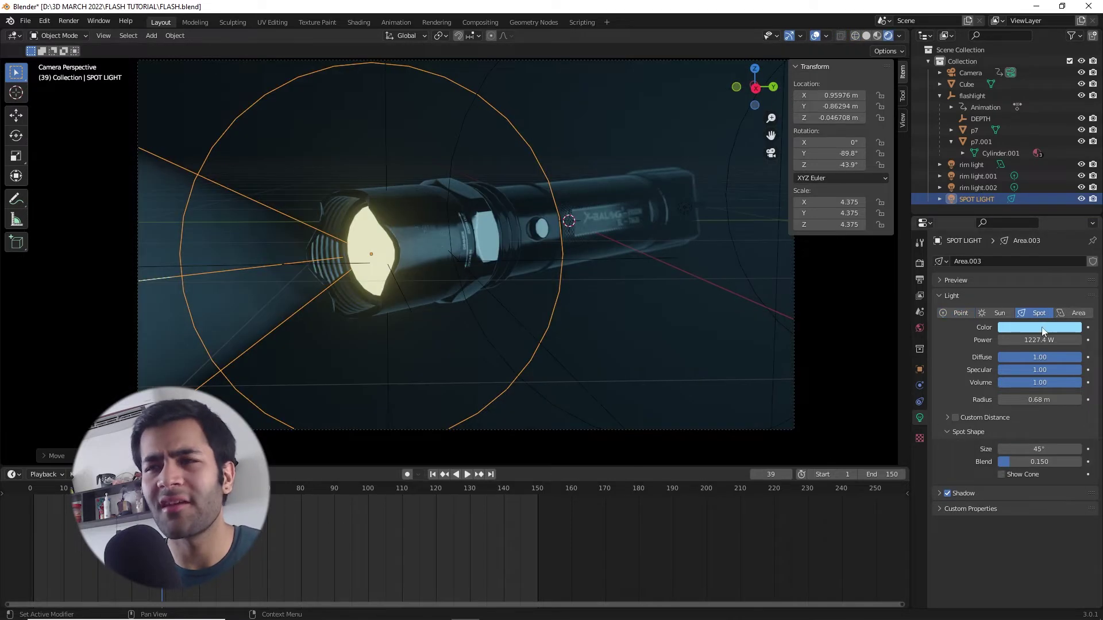
{"action": "left_click", "coordinate": [1043, 330]}
{"action": "left_click", "coordinate": [1022, 219]}
{"action": "left_click_drag", "start_coordinate": [1022, 219], "coordinate": [1014, 223]}
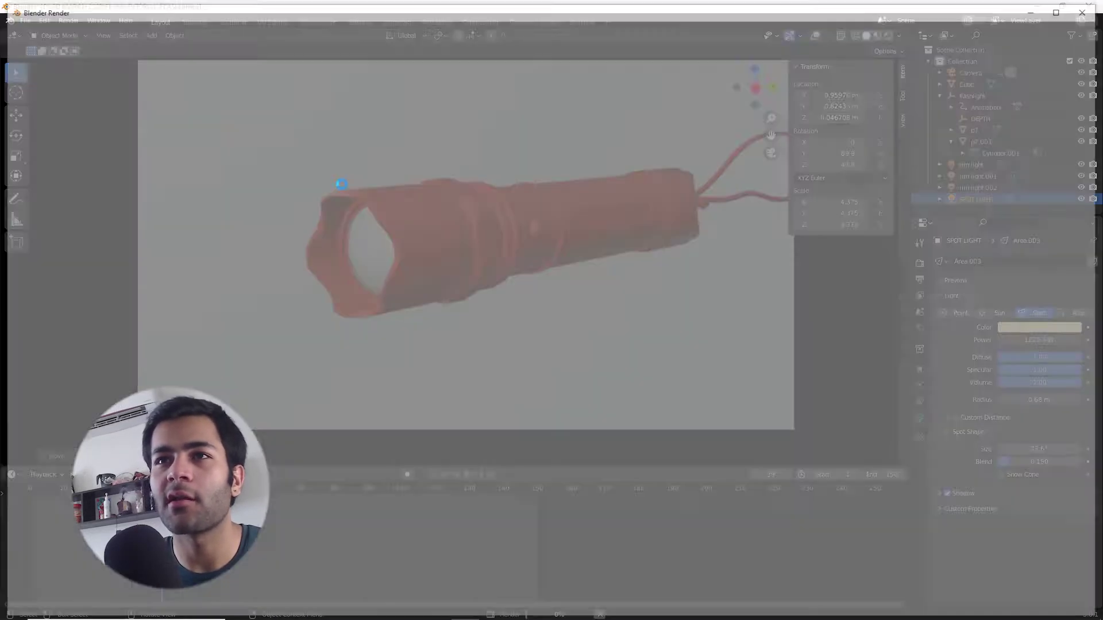
{"action": "key", "text": "F12"}
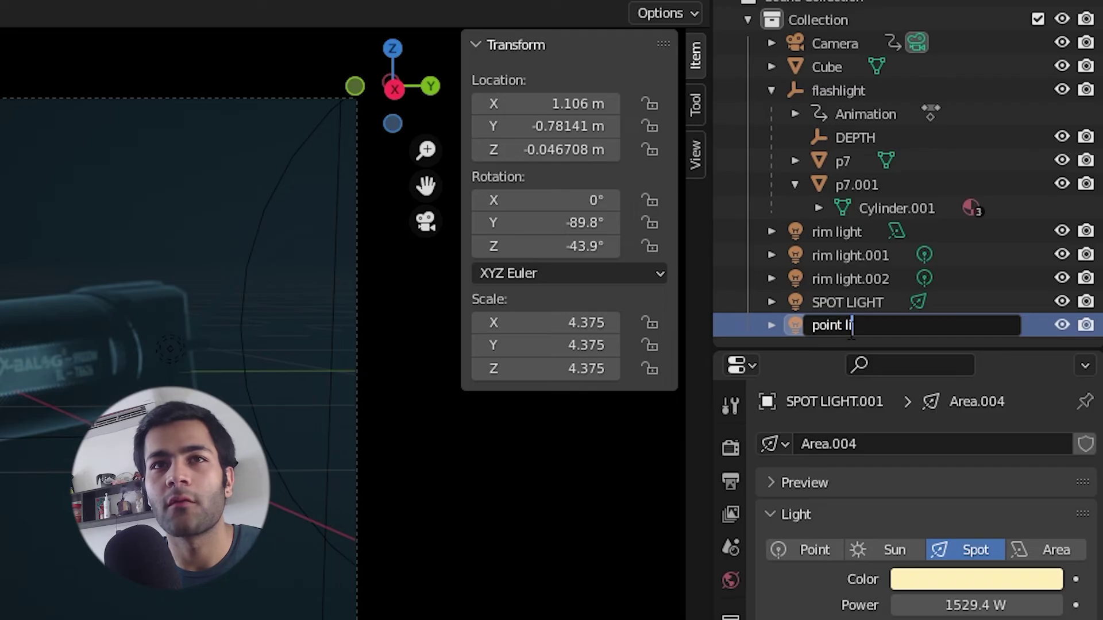
Name the duplicated light "point light" and change it to a Point light with 100 W power and 0.22 m radius
{"action": "type", "text": "ght"}
{"action": "key", "text": "Return"}
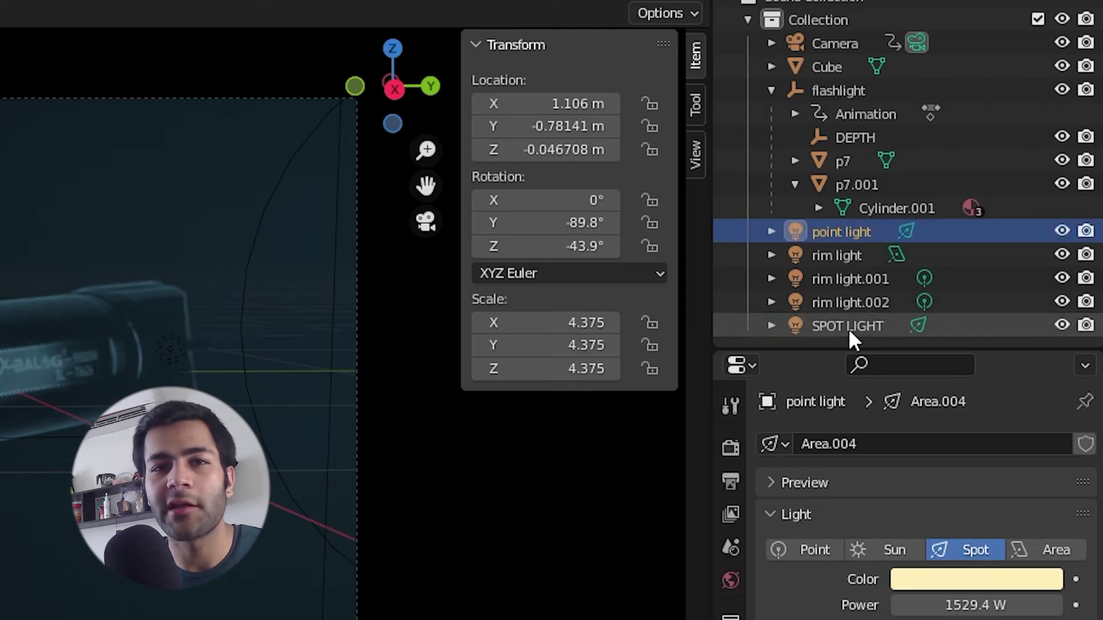
{"action": "left_click", "coordinate": [958, 313]}
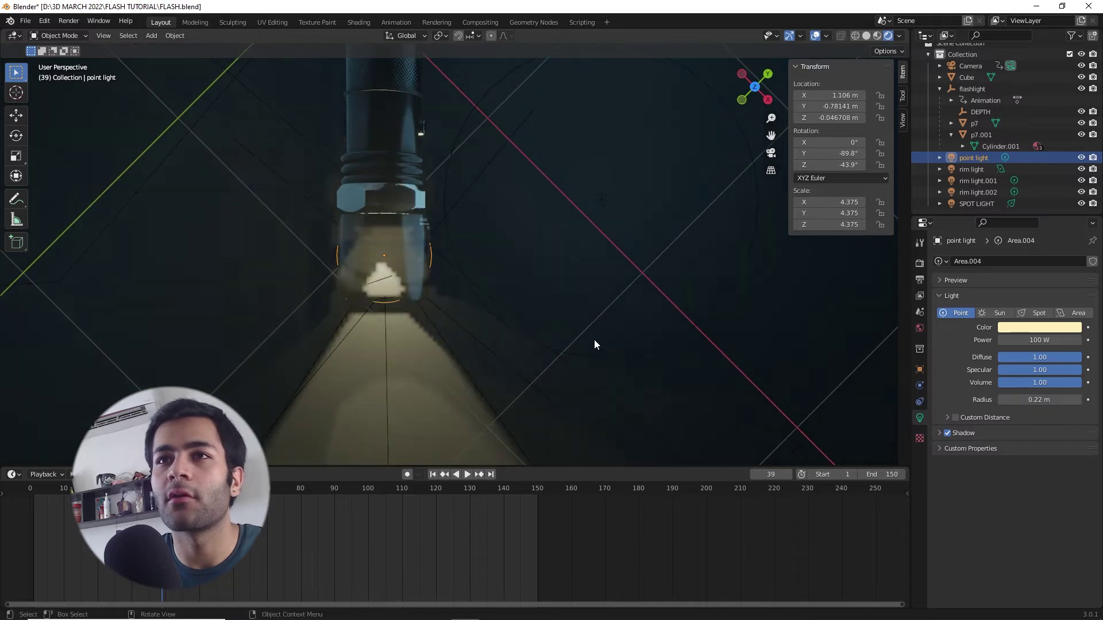
Place the point light at the flashlight's mouth, about X 1.261, Y -0.903 m, with 18.3 W power and a 0.15 m radius
{"action": "key", "text": "g"}
{"action": "left_click", "coordinate": [533, 409]}
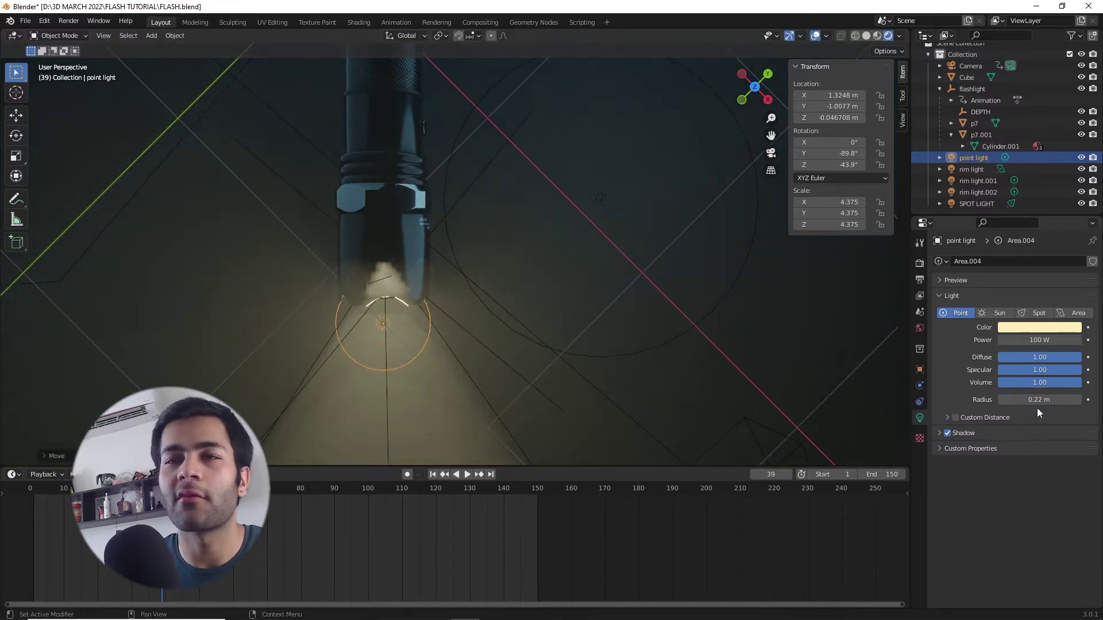
{"action": "left_click_drag", "start_coordinate": [1038, 399], "coordinate": [1029, 399]}
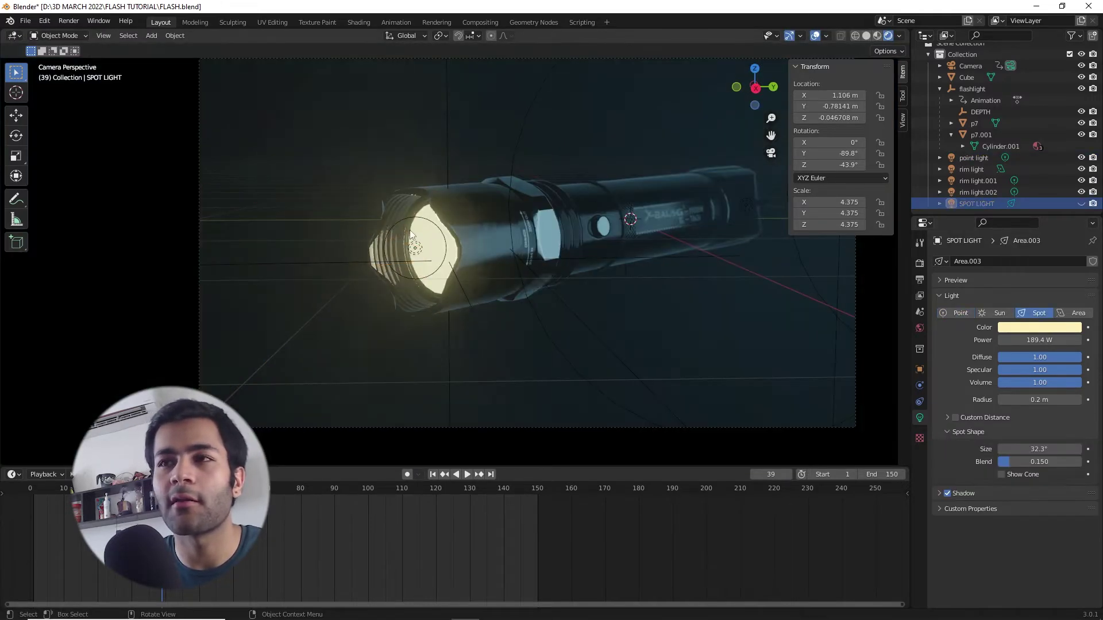
{"action": "left_click", "coordinate": [411, 233]}
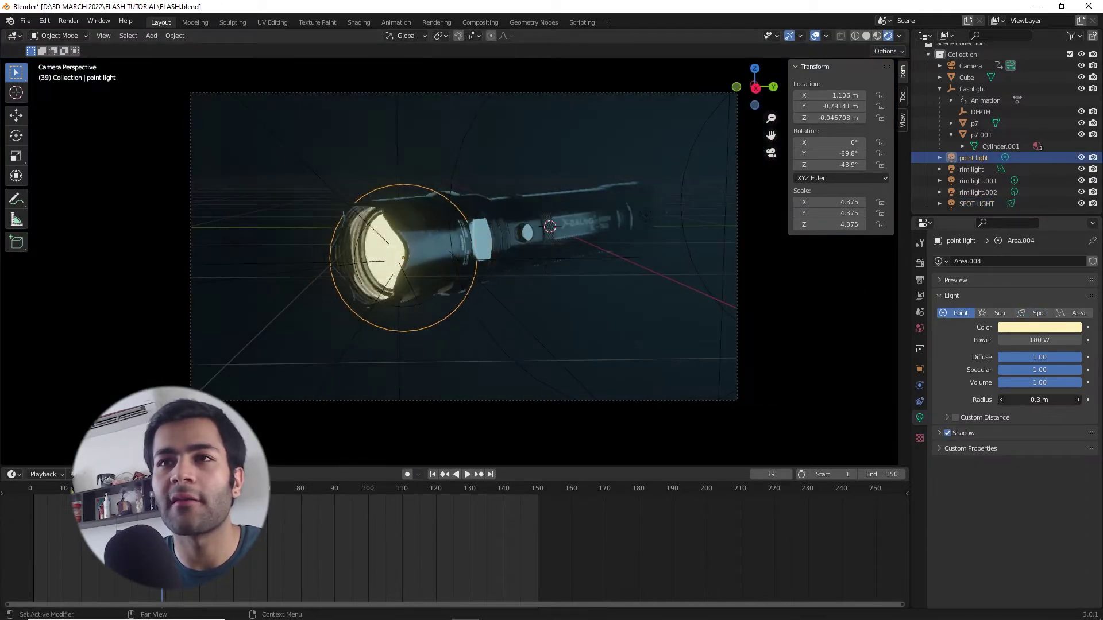
{"action": "middle_click_drag", "start_coordinate": [411, 233], "coordinate": [633, 332]}
{"action": "key", "text": "KP_0"}
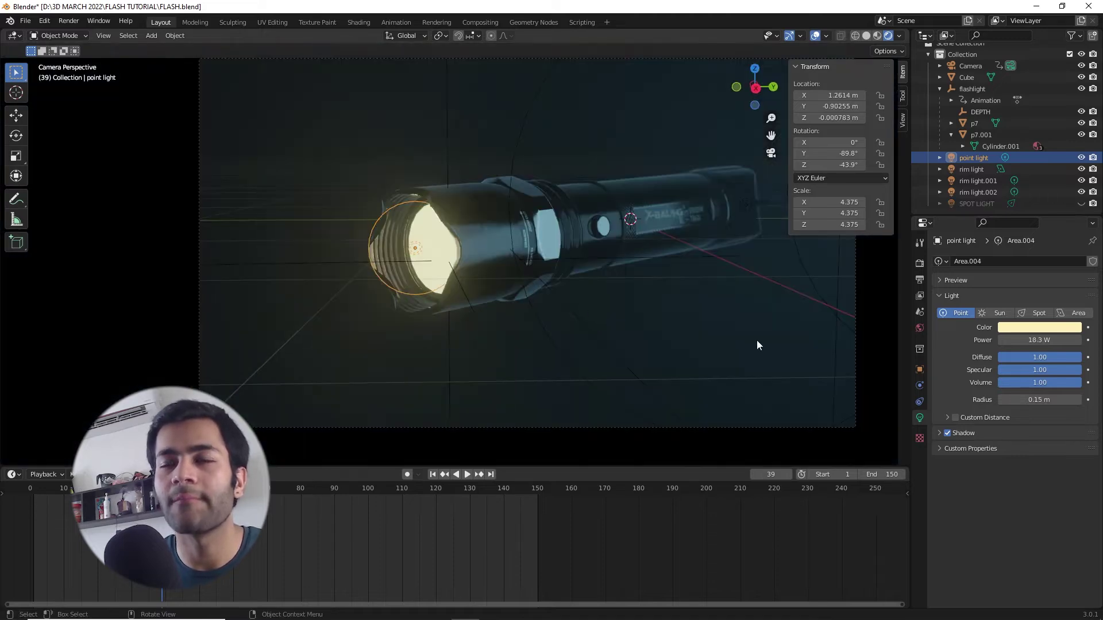
Increase the point light's power and inspect the rendered frame
{"action": "left_click_drag", "start_coordinate": [1029, 340], "coordinate": [1057, 340]}
{"action": "key", "text": "F11"}
{"action": "scroll", "coordinate": [639, 356], "scroll_direction": "down", "scroll_amount": 3}
{"action": "scroll", "coordinate": [639, 357], "scroll_direction": "up", "scroll_amount": 1}
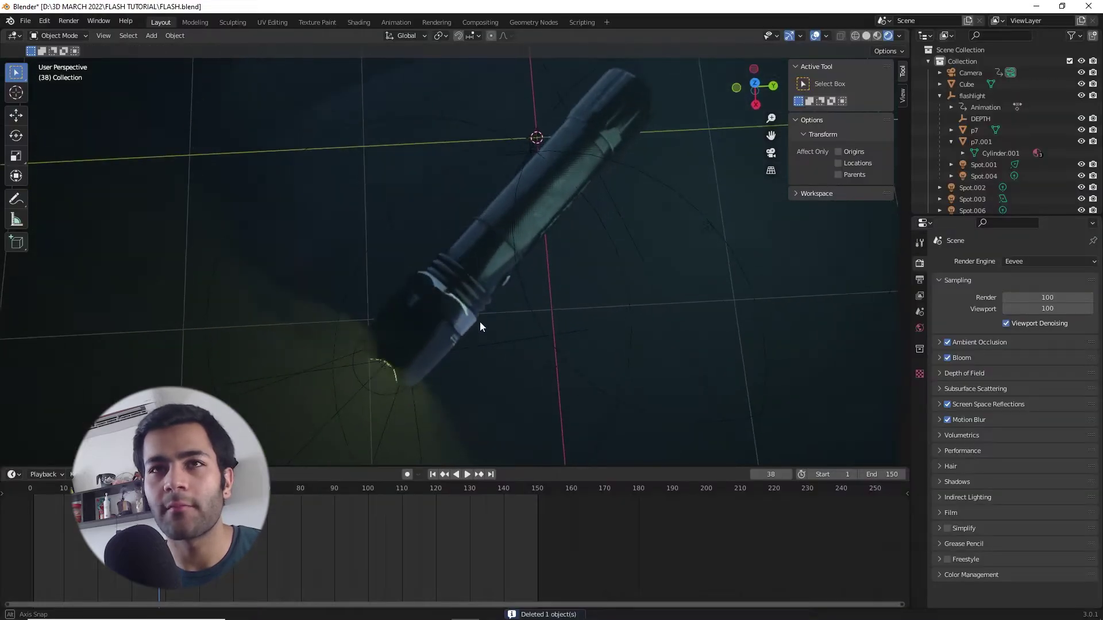
Move the blue fill light Spot.005 behind the flashlight, to about X -1.471, Y -0.665, Z 0.096 m
{"action": "middle_click_drag", "start_coordinate": [480, 321], "coordinate": [502, 333], "text": "alt"}
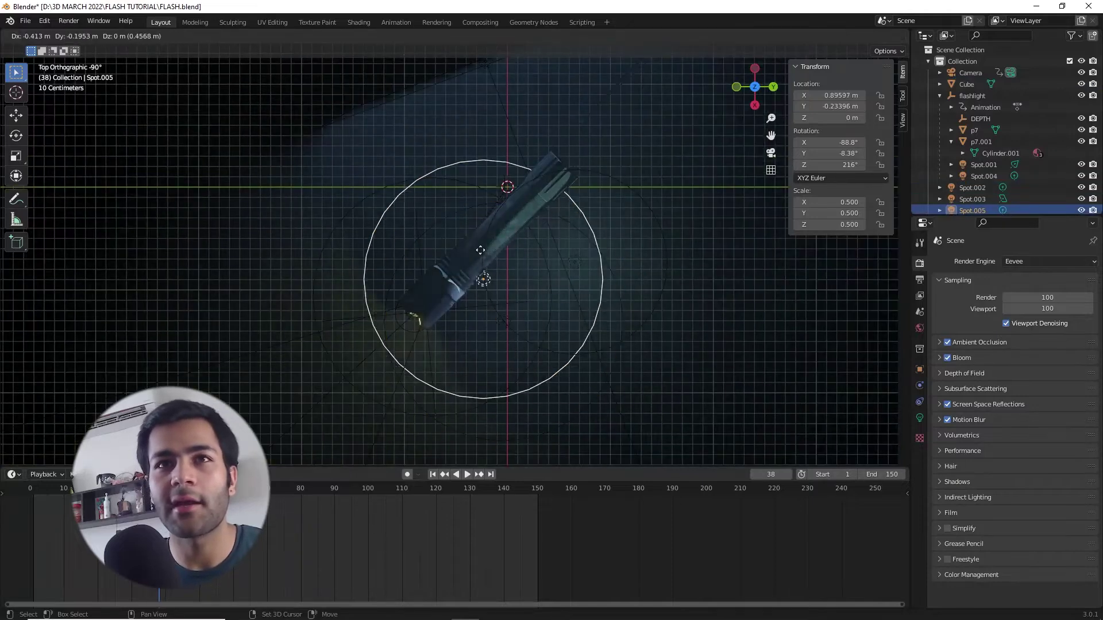
{"action": "left_click", "coordinate": [405, 46]}
{"action": "scroll", "coordinate": [463, 113], "scroll_direction": "down", "scroll_amount": 2}
{"action": "key", "text": "g"}
{"action": "left_click", "coordinate": [460, 135]}
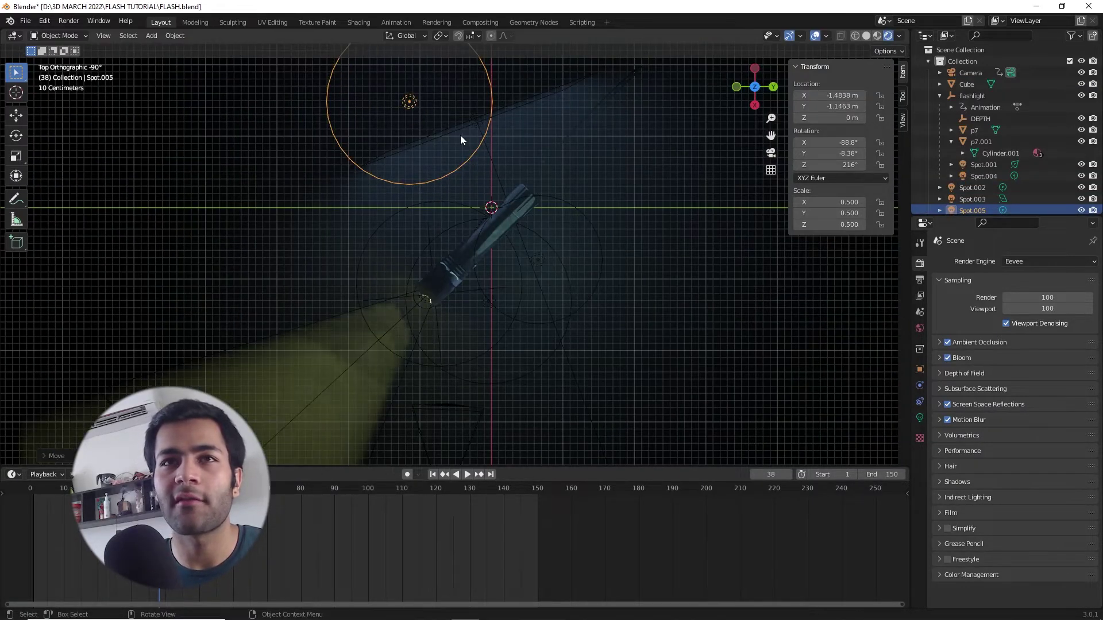
{"action": "key", "text": "KP_0"}
{"action": "scroll", "coordinate": [492, 201], "scroll_direction": "up", "scroll_amount": 1}
{"action": "key", "text": "g"}
{"action": "left_click", "coordinate": [582, 219]}
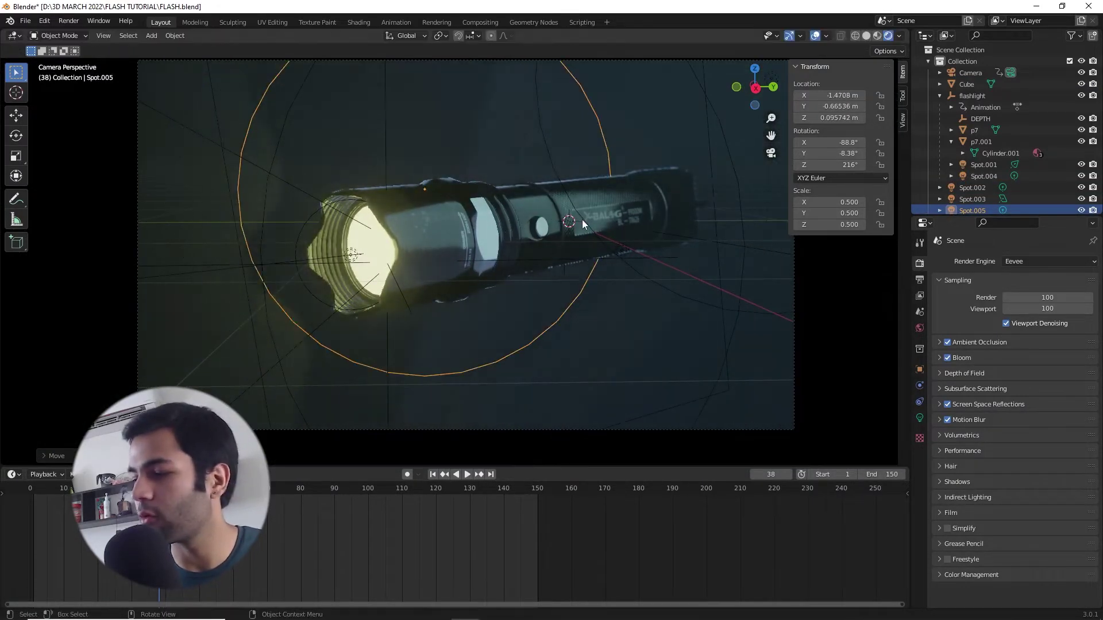
Adjust the color and power of the blue light behind the flashlight
{"action": "left_click", "coordinate": [919, 418]}
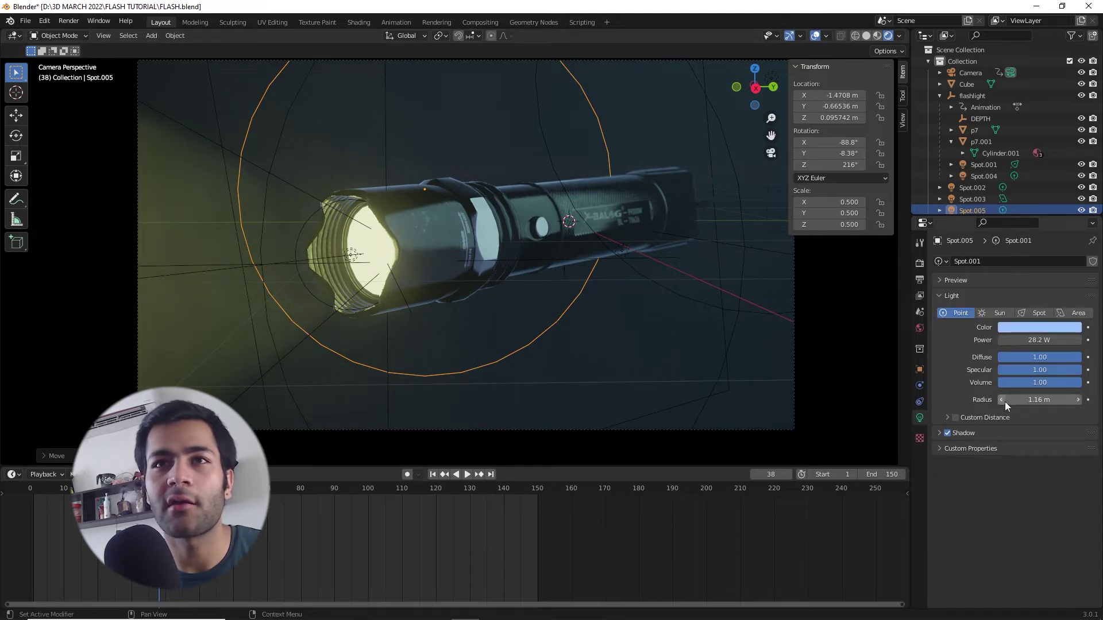
{"action": "left_click", "coordinate": [1031, 328]}
{"action": "left_click_drag", "start_coordinate": [1024, 215], "coordinate": [1011, 211]}
{"action": "left_click_drag", "start_coordinate": [1049, 343], "coordinate": [1037, 341]}
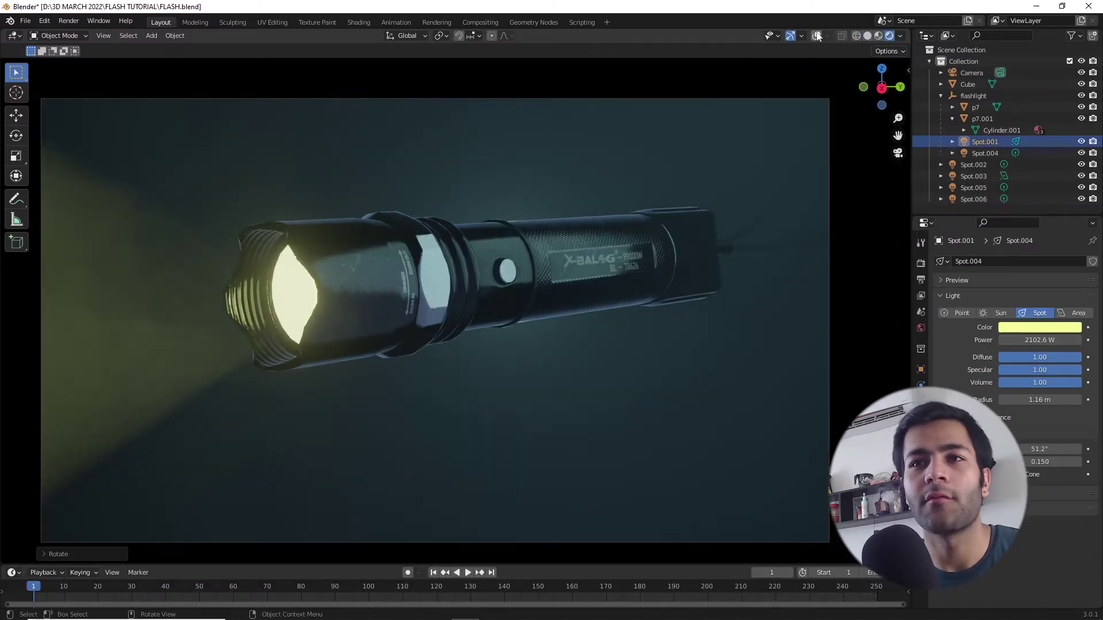
Show the overlays and insert location and rotation keyframes for the flashlight empty at frame 150
{"action": "left_click", "coordinate": [816, 36]}
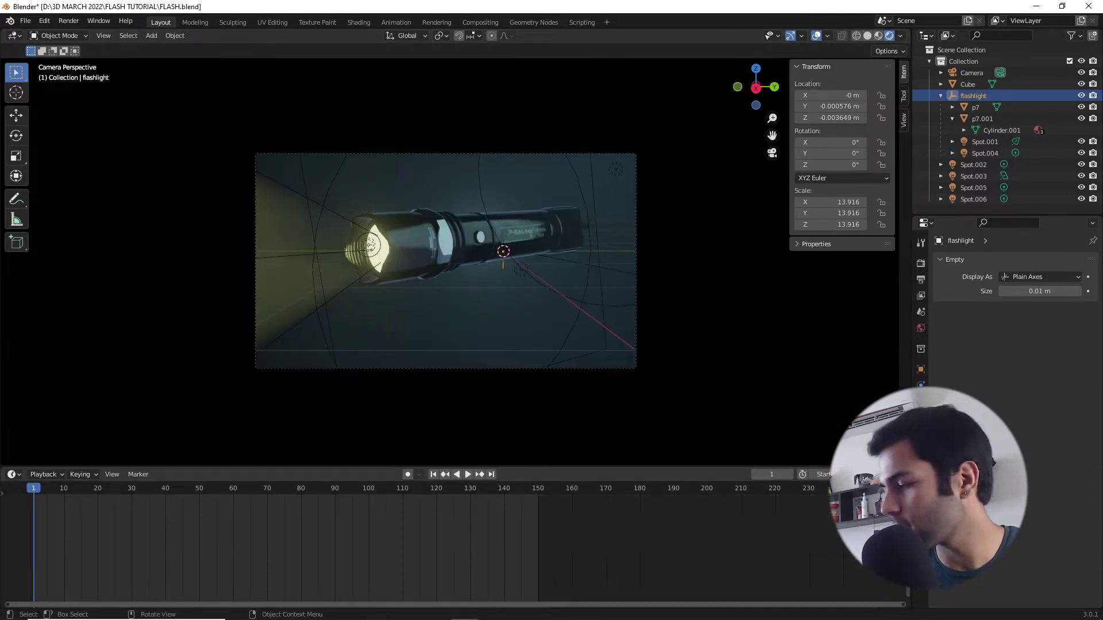
{"action": "left_click", "coordinate": [539, 494]}
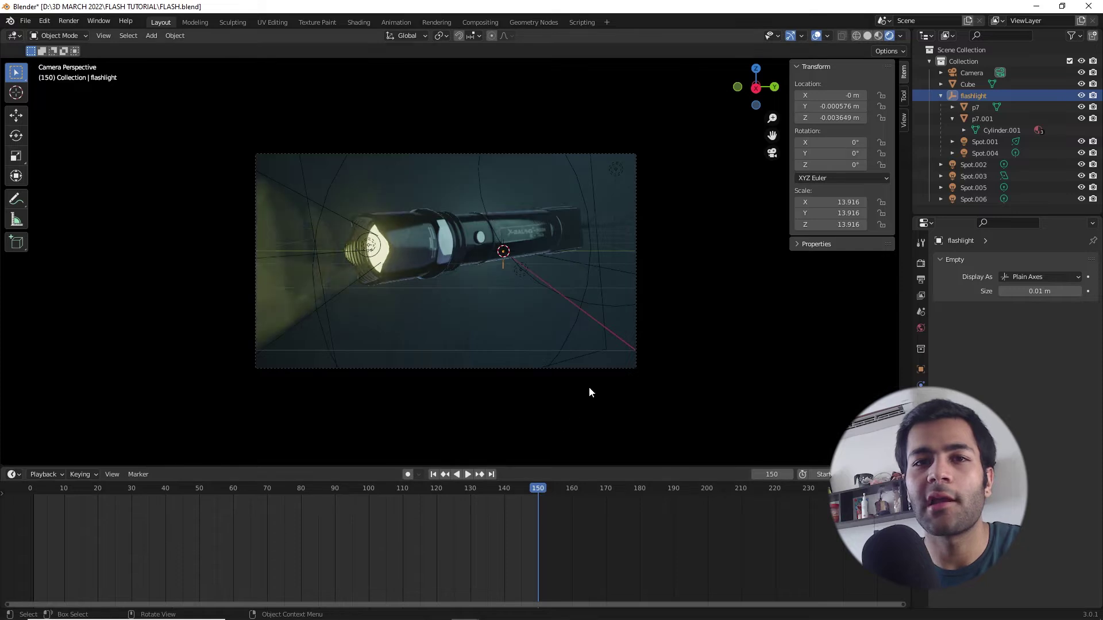
{"action": "scroll", "coordinate": [588, 387], "scroll_direction": "up", "scroll_amount": 2}
{"action": "right_click", "coordinate": [836, 106]}
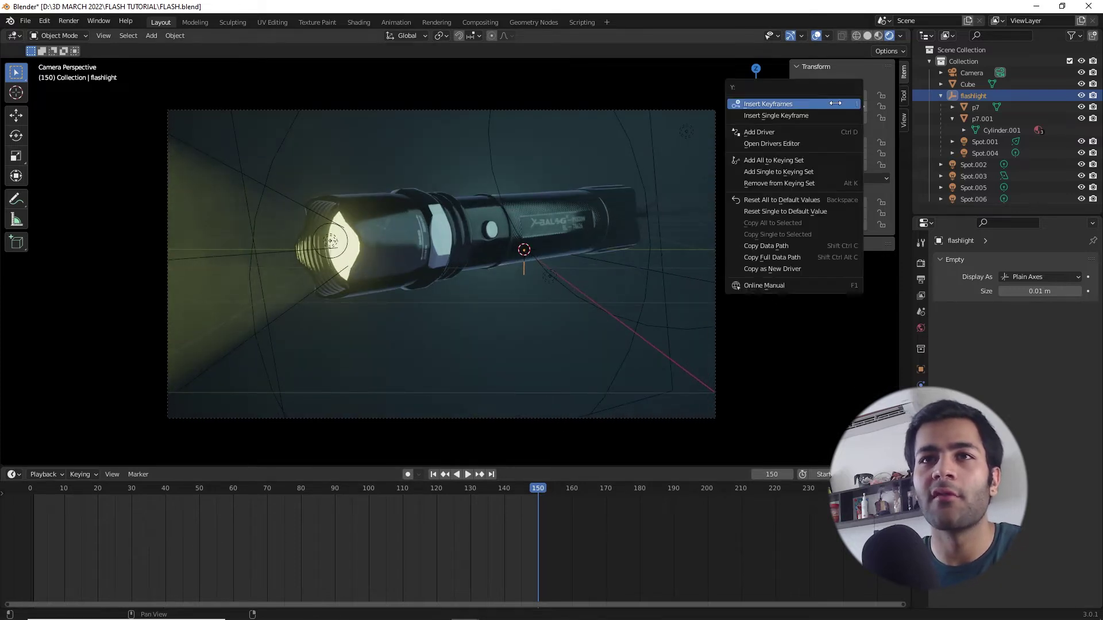
{"action": "left_click", "coordinate": [827, 105]}
{"action": "right_click", "coordinate": [826, 150]}
{"action": "left_click", "coordinate": [821, 150]}
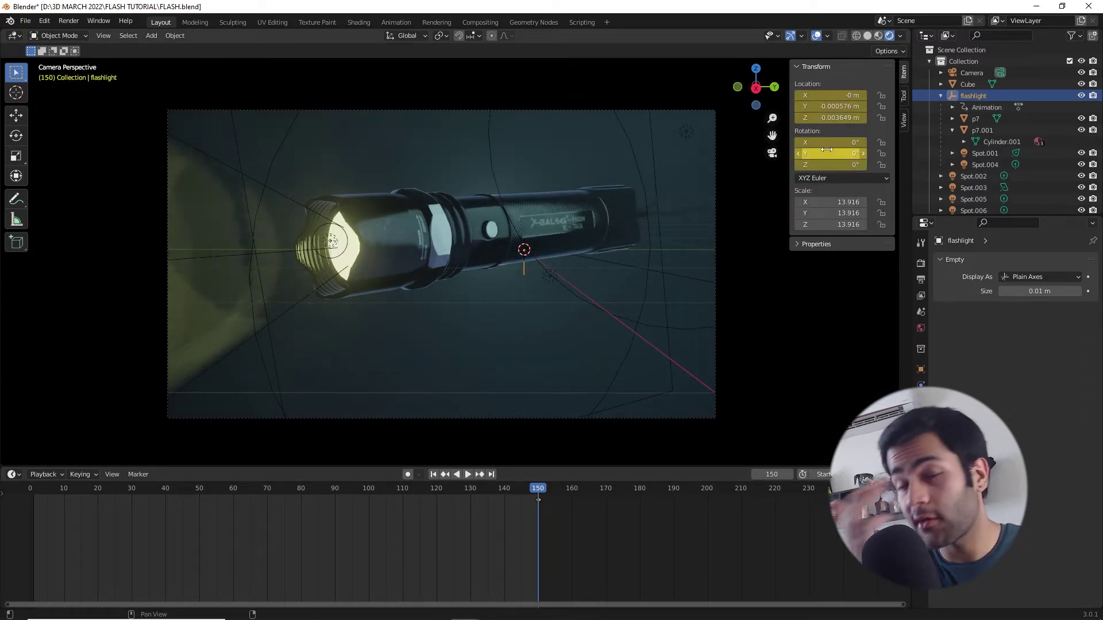
At frame 1, raise the flashlight empty to about Z 1.299 m, rotate it to about 2.51° around Z, and keyframe location and rotation
{"action": "key", "text": "shift+Left"}
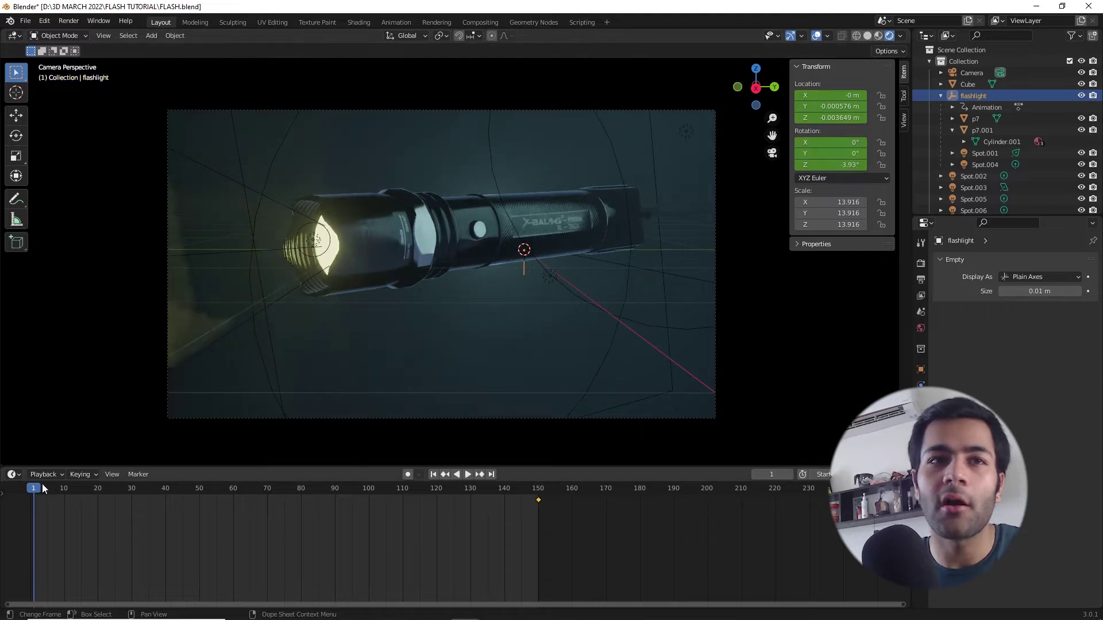
{"action": "key", "text": "g"}
{"action": "key", "text": "z"}
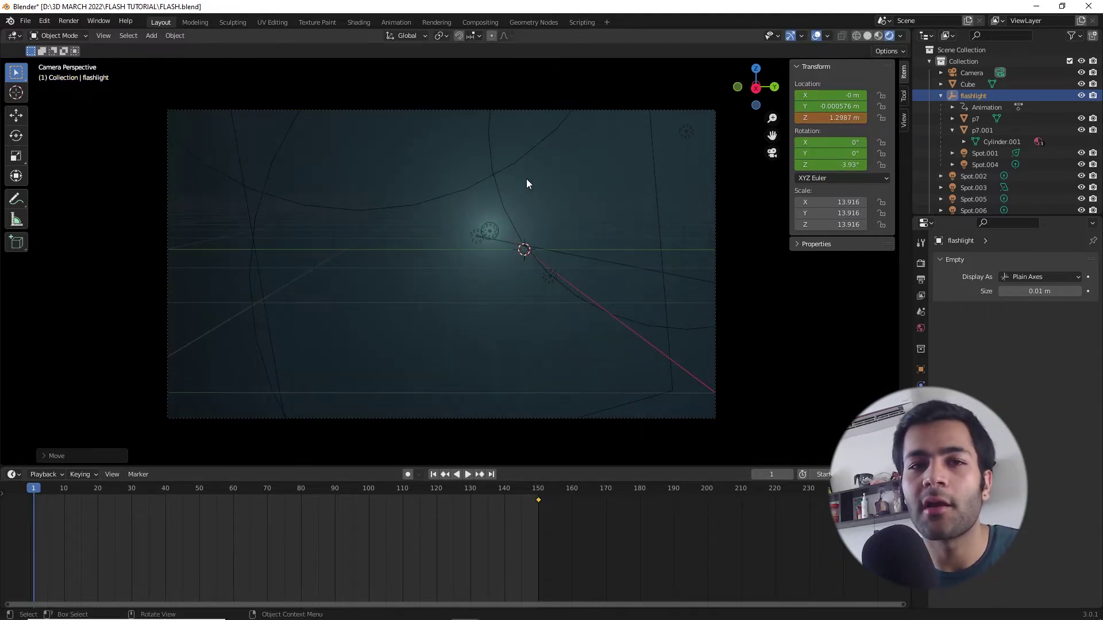
{"action": "key", "text": "KP_0"}
{"action": "key", "text": "r"}
{"action": "key", "text": "z"}
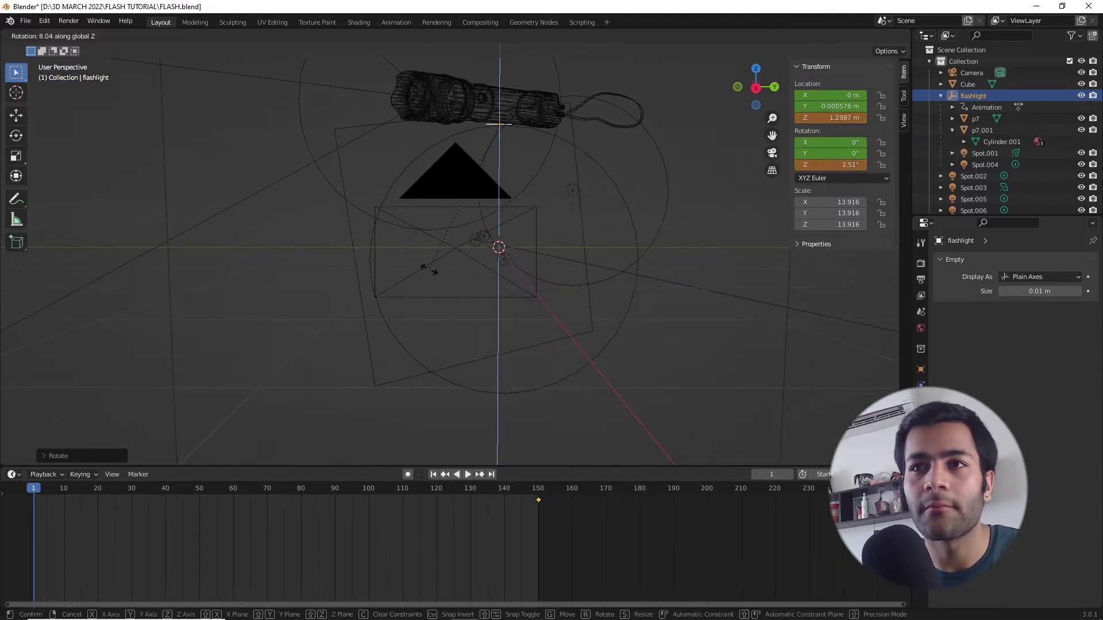
{"action": "right_click", "coordinate": [830, 142]}
{"action": "left_click", "coordinate": [829, 143]}
{"action": "right_click", "coordinate": [816, 95]}
{"action": "left_click", "coordinate": [815, 98]}
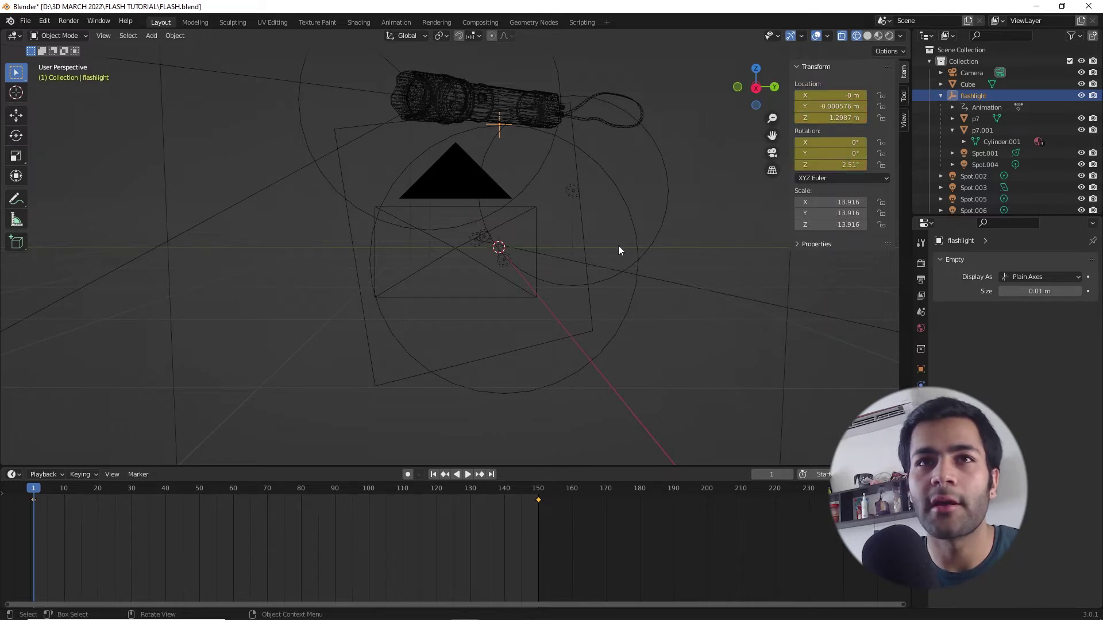
At frame 20, lower the flashlight empty to about Z -0.040 m and insert a keyframe for it
{"action": "key", "text": "KP_0"}
{"action": "left_click", "coordinate": [98, 488]}
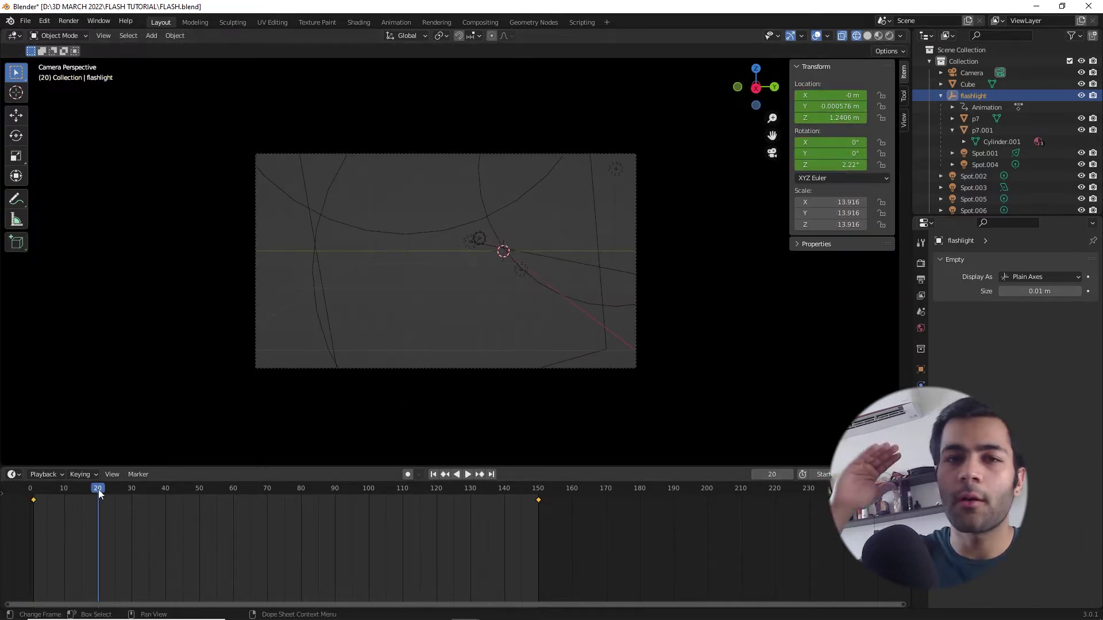
{"action": "key", "text": "g"}
{"action": "key", "text": "z"}
{"action": "left_click", "coordinate": [487, 63]}
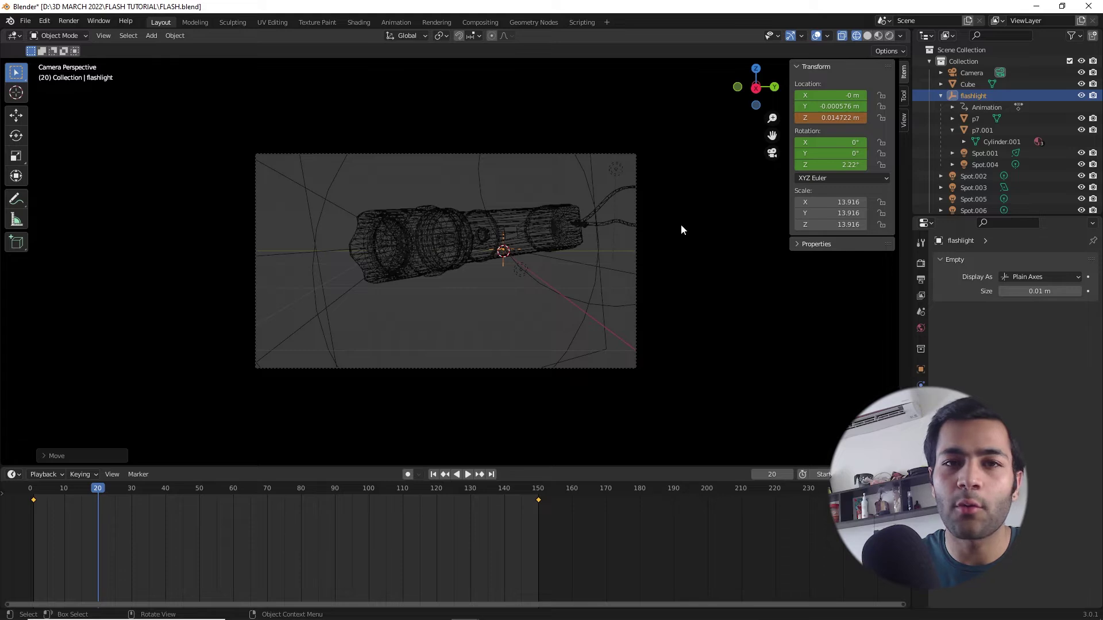
{"action": "scroll", "coordinate": [680, 230], "scroll_direction": "up", "scroll_amount": 2}
{"action": "key", "text": "g"}
{"action": "key", "text": "z"}
{"action": "left_click", "coordinate": [679, 242]}
{"action": "key", "text": "shift+z"}
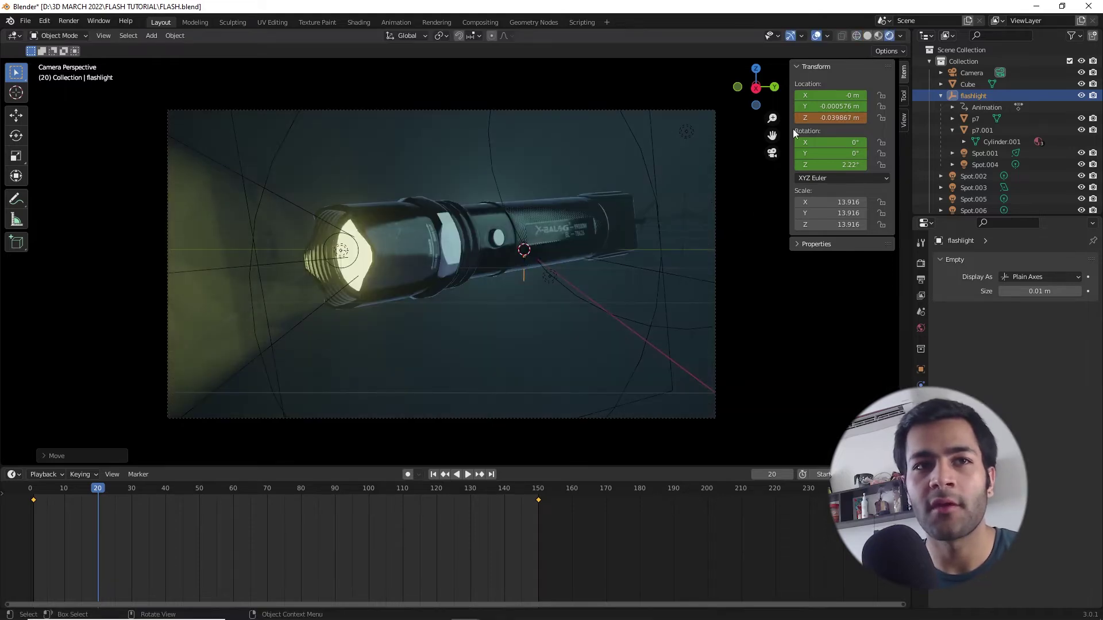
{"action": "key", "text": "i"}
Play the animation from the first frame with the overlays hidden to check the flashlight's motion
{"action": "left_click", "coordinate": [36, 489]}
{"action": "key", "text": "space"}
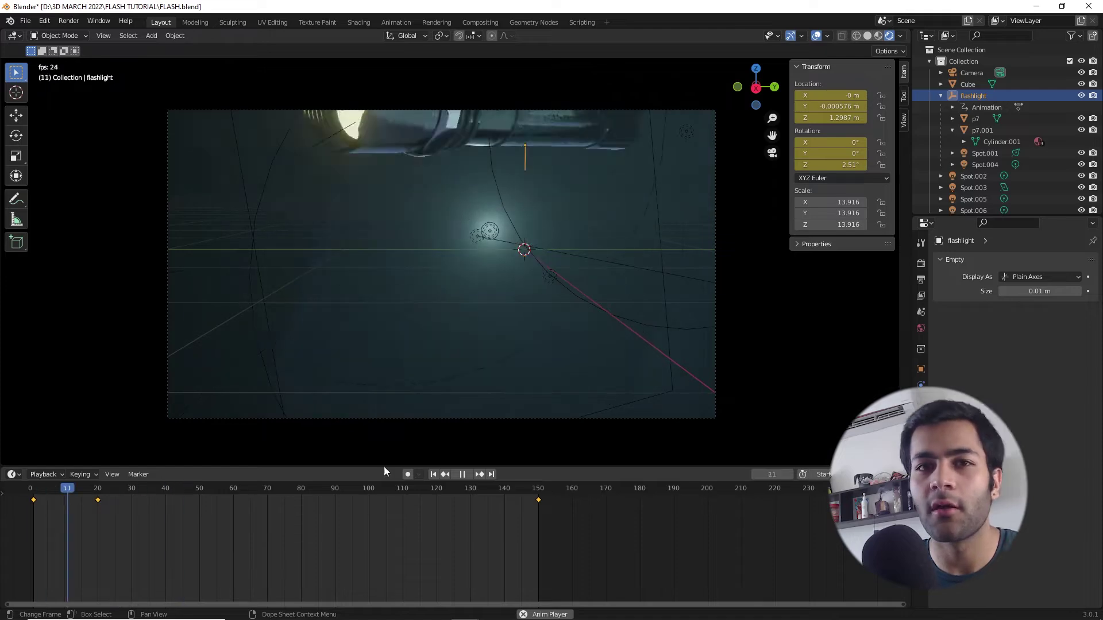
{"action": "left_click", "coordinate": [816, 36]}
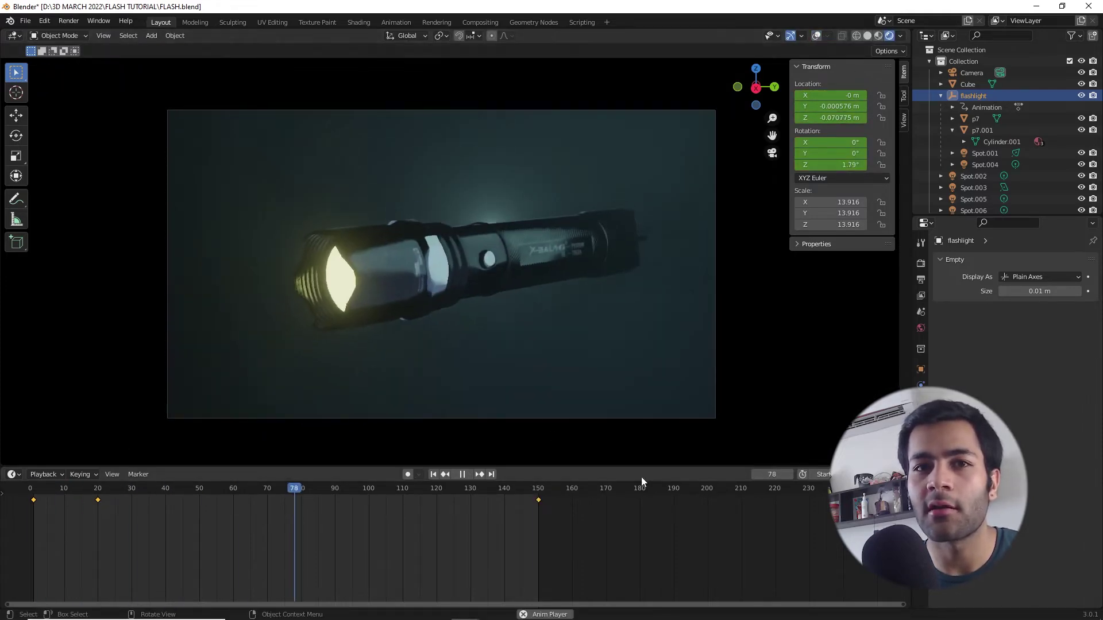
{"action": "key", "text": "space"}
At frame 150, move the flashlight closer to the camera, to about X 0.503, Y -0.311, Z -0.162 m, and insert a keyframe
{"action": "left_click", "coordinate": [539, 494]}
{"action": "key", "text": "g"}
{"action": "left_click", "coordinate": [560, 329]}
{"action": "key", "text": "g"}
{"action": "key", "text": "x"}
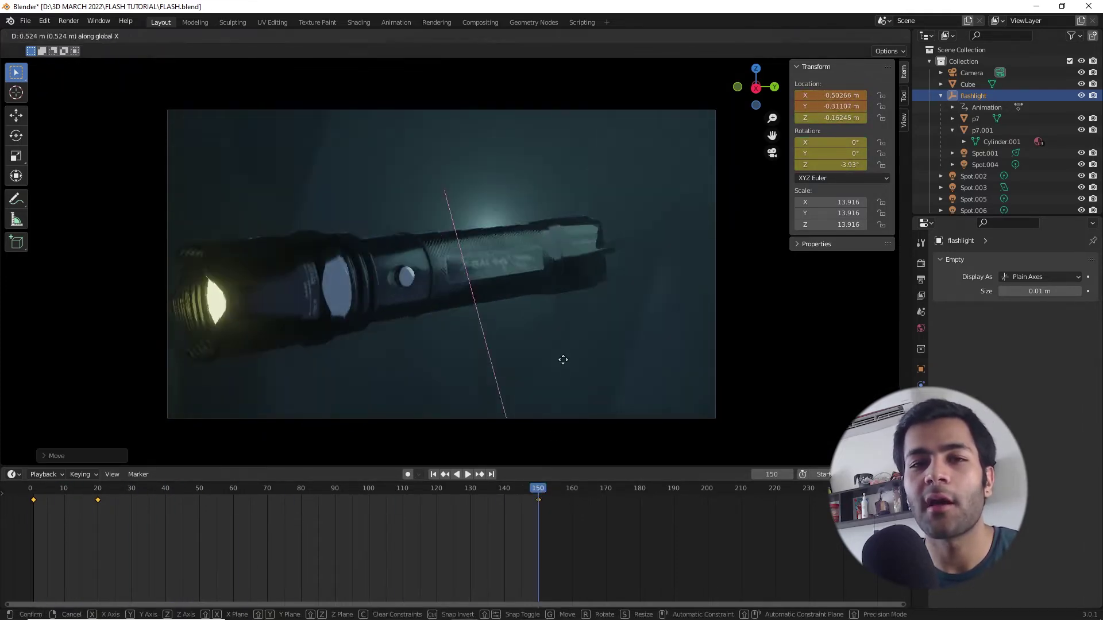
{"action": "left_click", "coordinate": [562, 359]}
{"action": "key", "text": "i"}
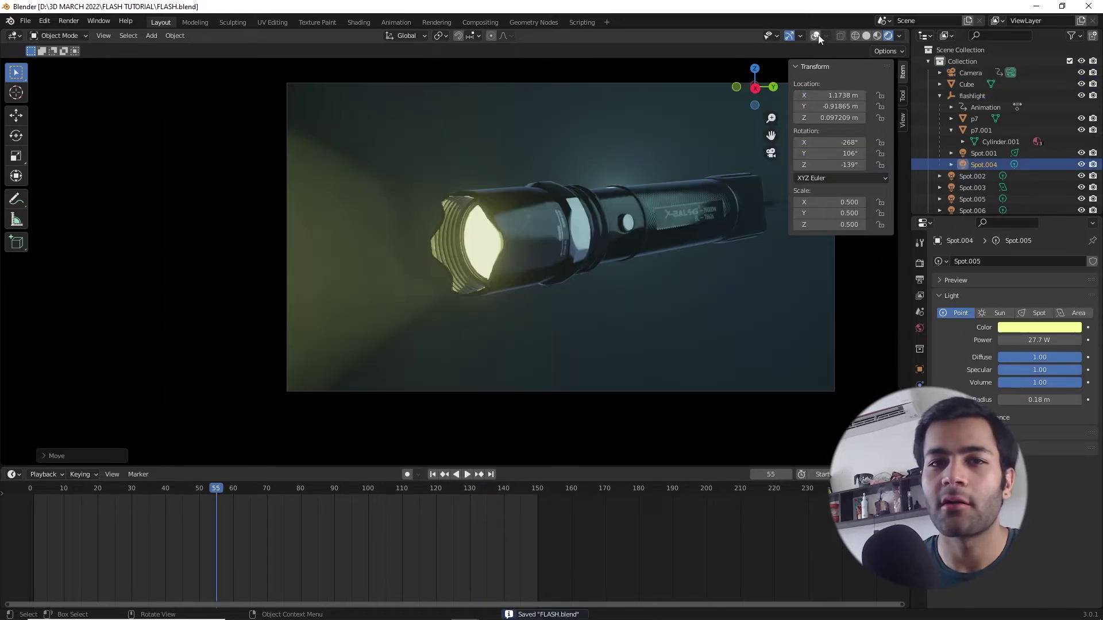
Keyframe the yellow point light Spot.004's power at 27.7 W on frame 55 and at 0 W on frame 39
{"action": "left_click", "coordinate": [817, 36]}
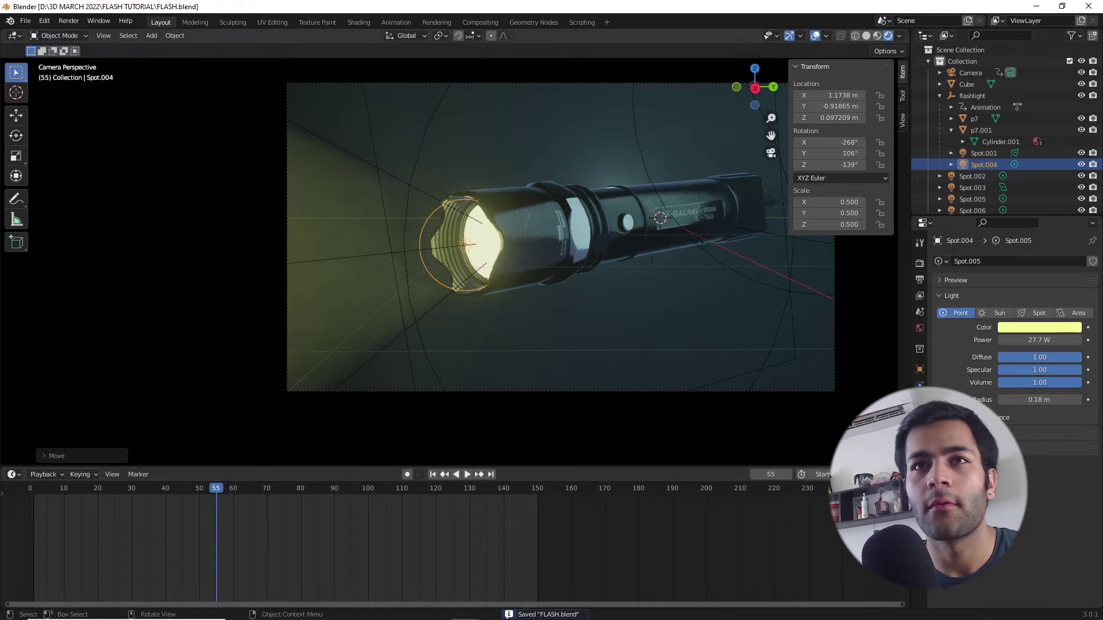
{"action": "right_click", "coordinate": [1028, 340]}
{"action": "left_click", "coordinate": [988, 328]}
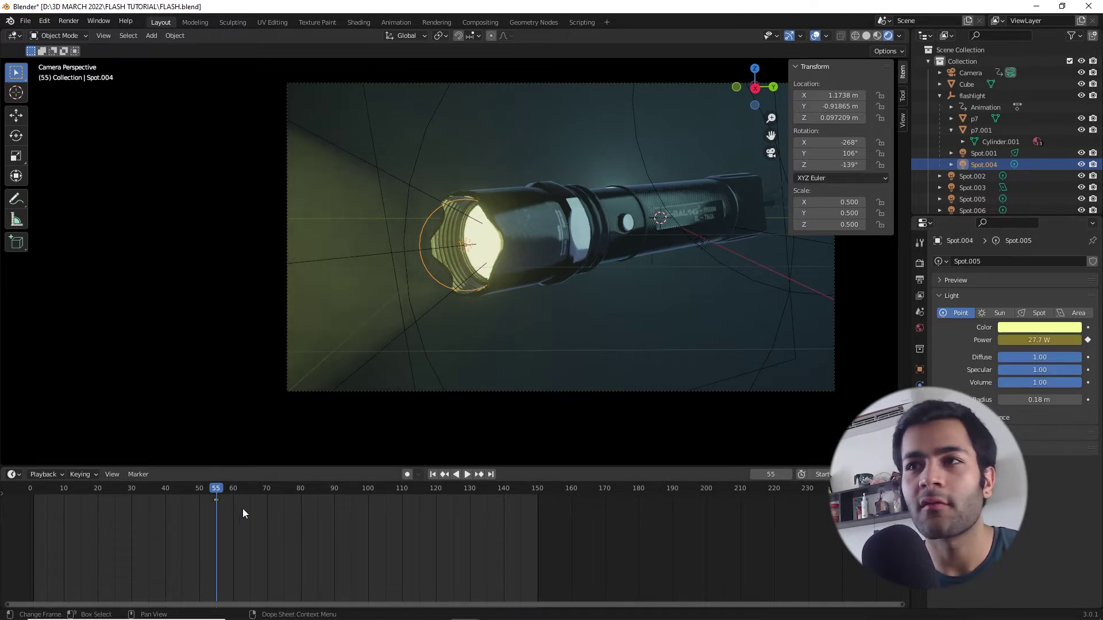
{"action": "left_click_drag", "start_coordinate": [197, 492], "coordinate": [163, 499]}
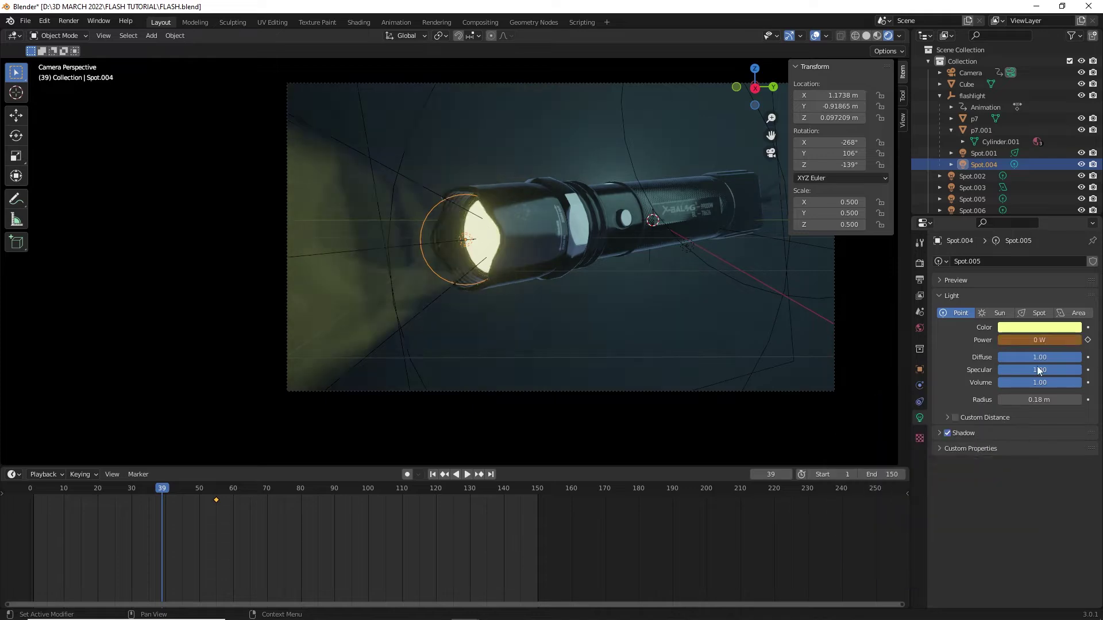
{"action": "left_click", "coordinate": [1037, 328]}
{"action": "right_click", "coordinate": [1037, 328]}
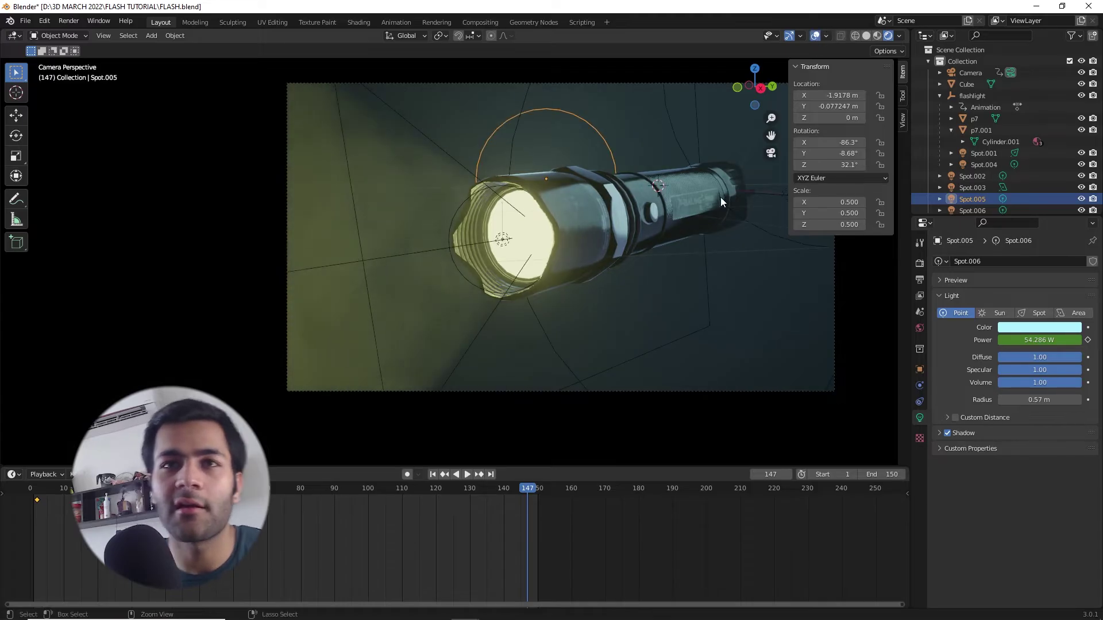
Save the file and place an empty named DEPTH at the flashlight's head in wireframe top view, about X 1.5, Y -1.1 m
{"action": "key", "text": "ctrl+s"}
{"action": "key", "text": "shift+z"}
{"action": "middle_click_drag", "start_coordinate": [554, 236], "coordinate": [497, 324]}
{"action": "key", "text": "shift+a"}
{"action": "mouse_move", "coordinate": [502, 325]}
{"action": "key", "text": "Escape"}
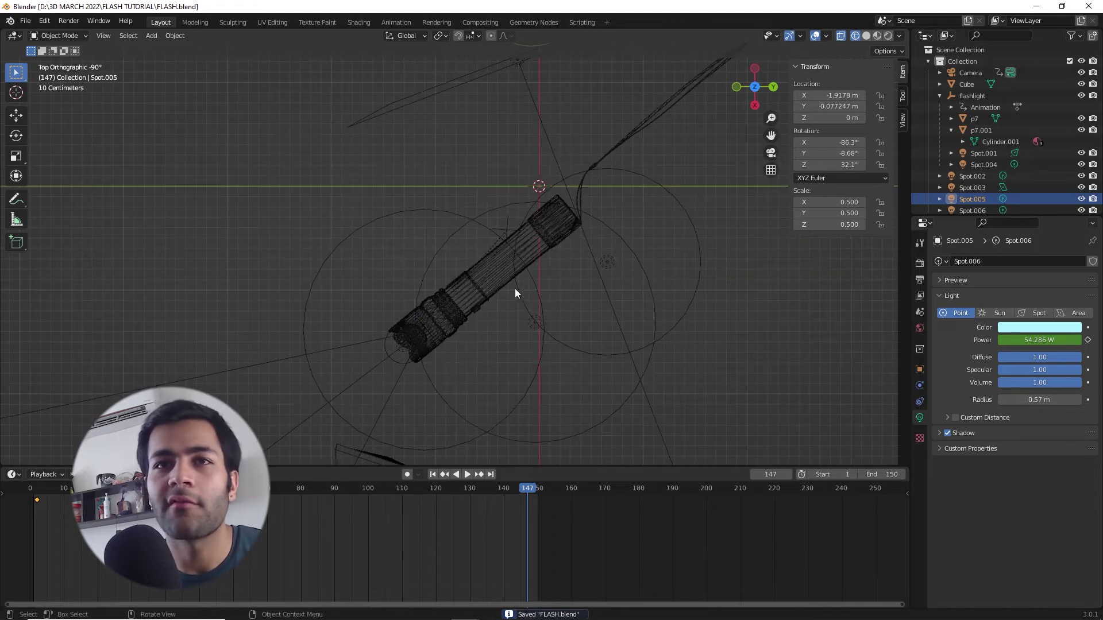
{"action": "key", "text": "shift+a"}
{"action": "mouse_move", "coordinate": [510, 292]}
{"action": "left_click", "coordinate": [556, 304]}
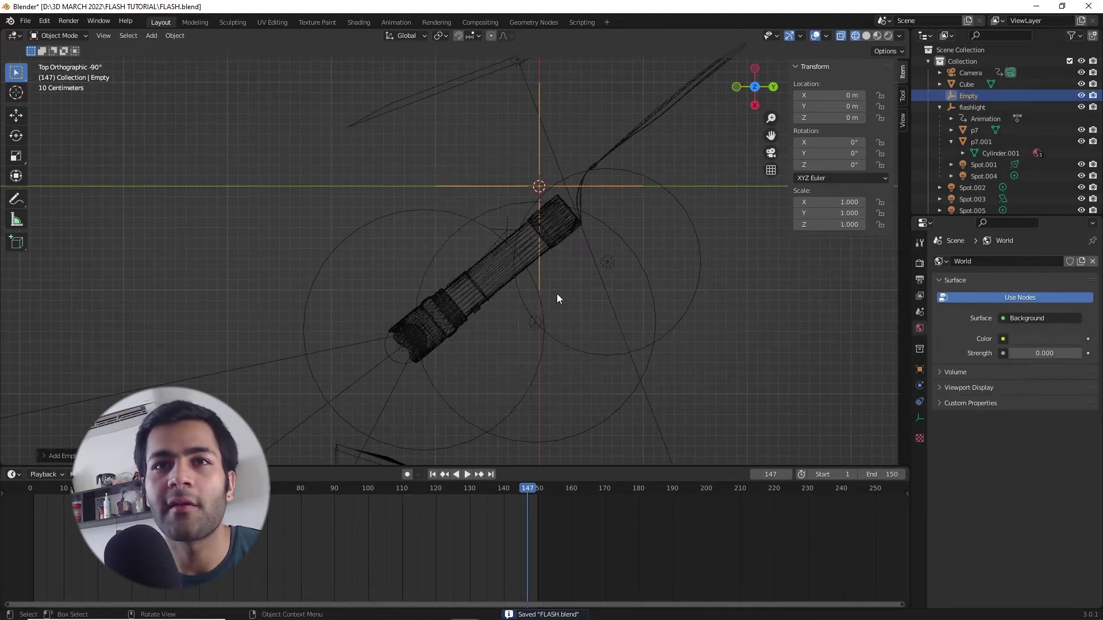
{"action": "key", "text": "g"}
{"action": "left_click", "coordinate": [448, 422]}
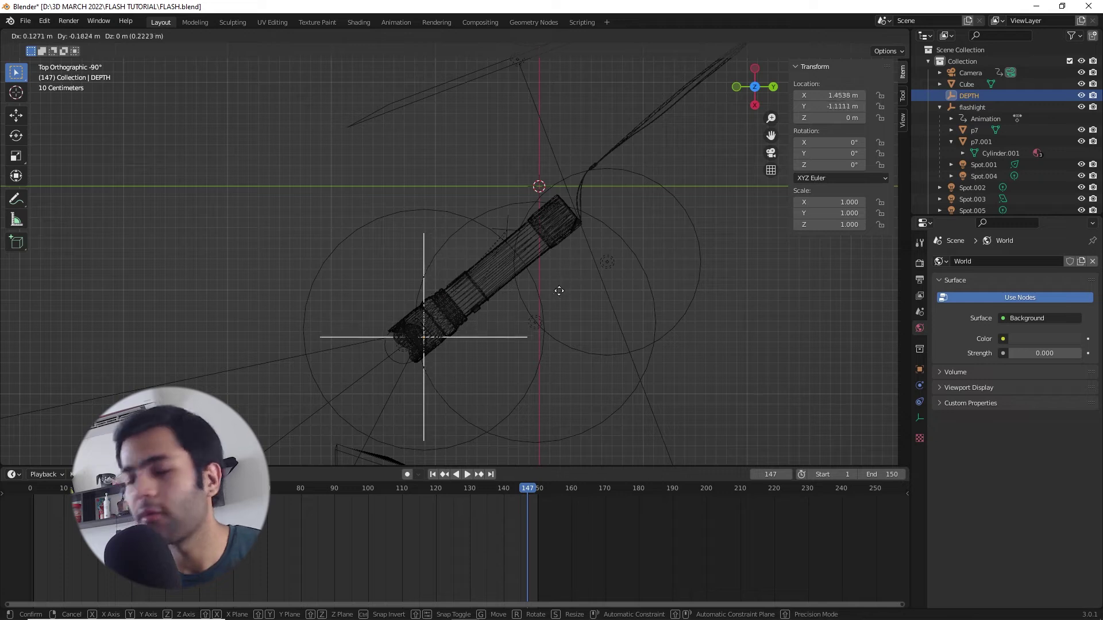
Enable the camera's depth of field in rendered camera view and set its focus object to DEPTH
{"action": "left_click", "coordinate": [380, 455]}
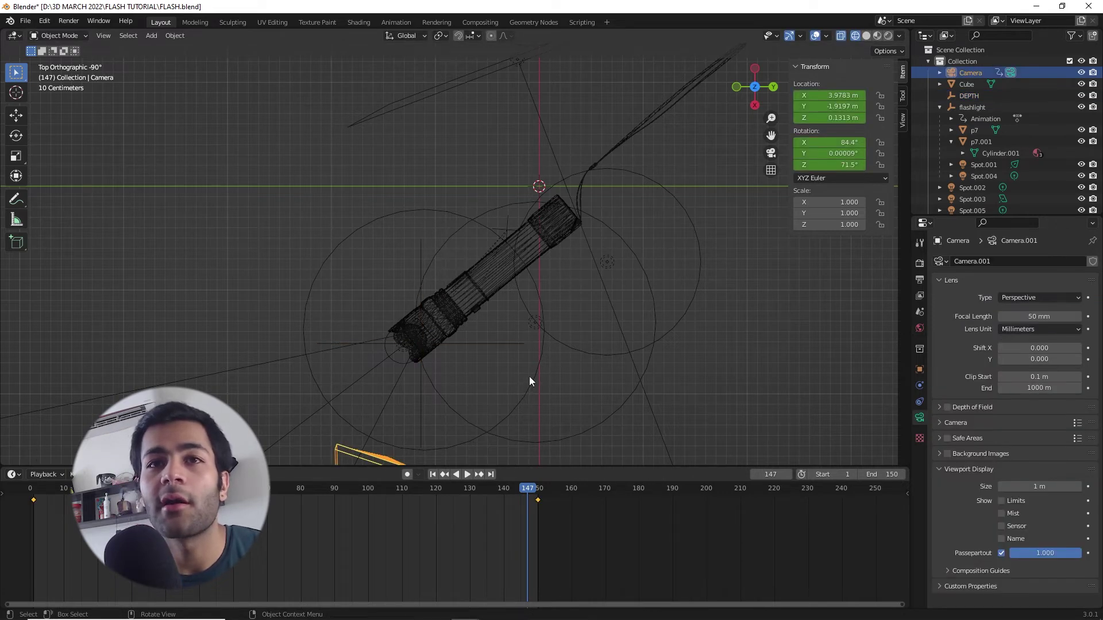
{"action": "key", "text": "KP_0"}
{"action": "key", "text": "z"}
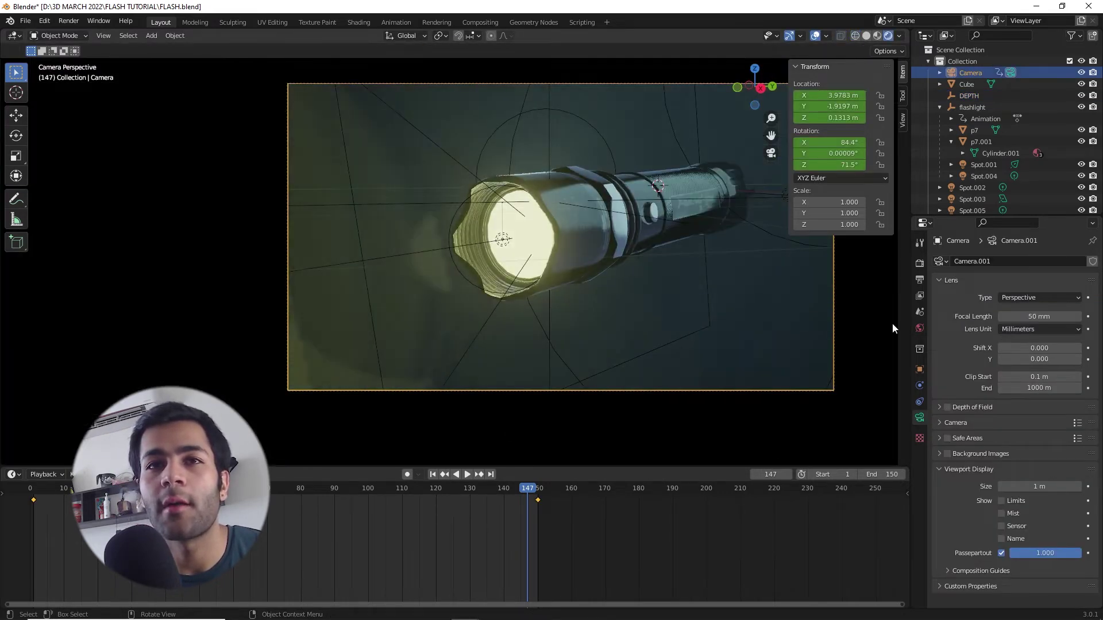
{"action": "left_click", "coordinate": [947, 408]}
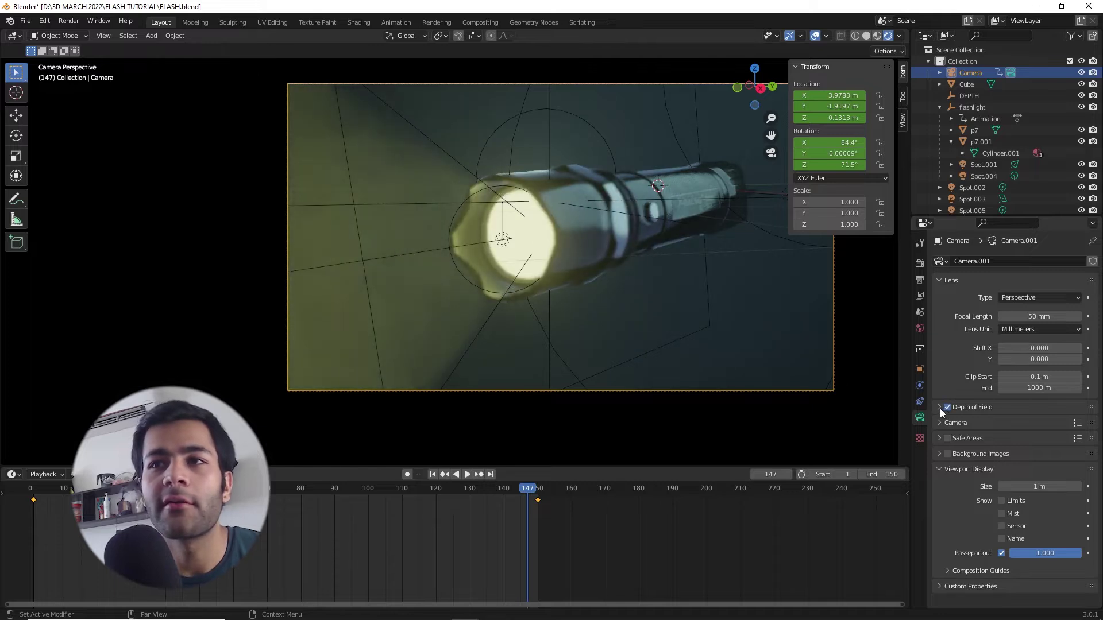
{"action": "left_click", "coordinate": [939, 407]}
{"action": "left_click", "coordinate": [1032, 424]}
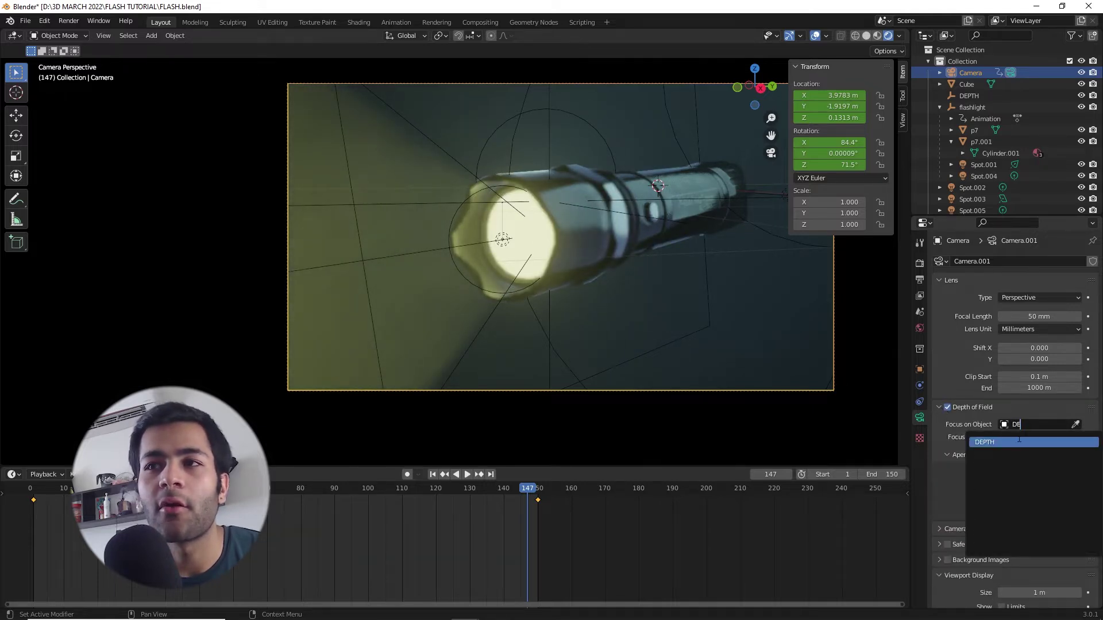
{"action": "left_click", "coordinate": [1019, 442]}
Set the camera's aperture F-Stop to 1, and fine-tune it lower for a stronger background blur
{"action": "scroll", "coordinate": [686, 275], "scroll_direction": "up", "scroll_amount": 1}
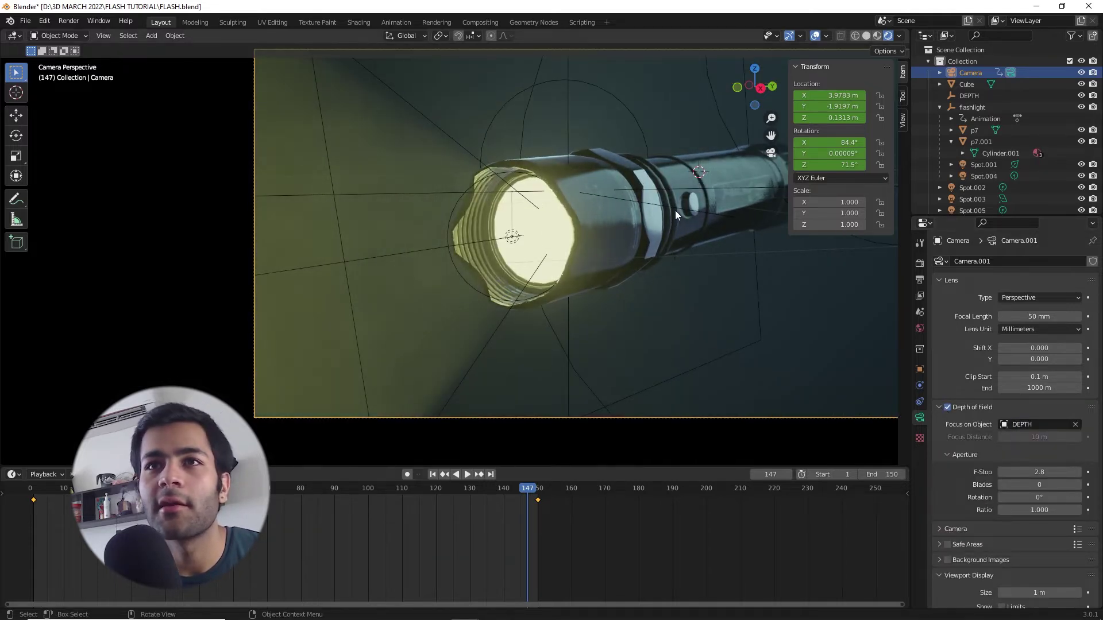
{"action": "scroll", "coordinate": [992, 526], "scroll_direction": "down", "scroll_amount": 3}
{"action": "left_click", "coordinate": [1007, 508]}
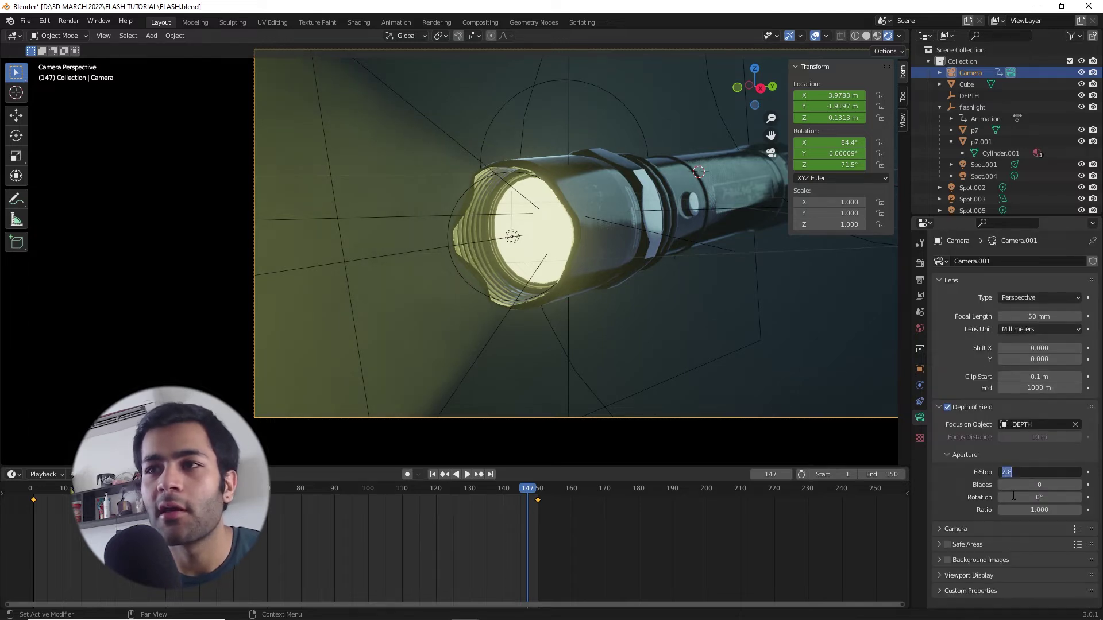
{"action": "type", "text": "1"}
{"action": "key", "text": "Return"}
{"action": "mouse_move", "coordinate": [1048, 472]}
{"action": "left_mouse_down"}
{"action": "mouse_move", "coordinate": [1018, 472]}
{"action": "mouse_move", "coordinate": [1027, 472]}
{"action": "left_mouse_up"}
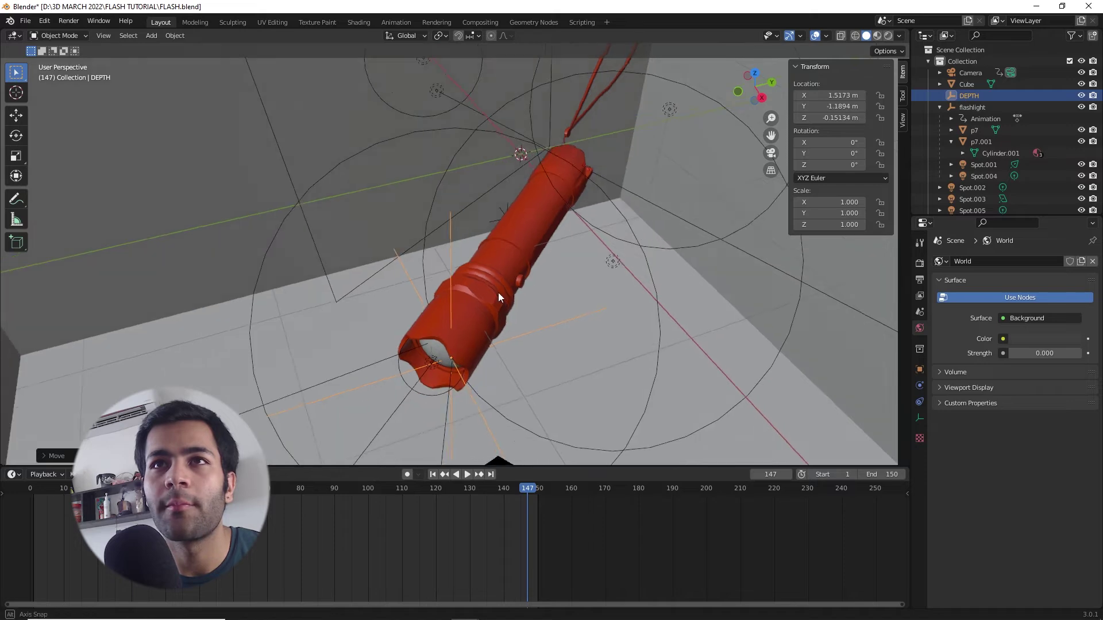
Parent the DEPTH empty to the flashlight empty and return to the camera view
{"action": "middle_click_drag", "start_coordinate": [498, 292], "coordinate": [539, 262]}
{"action": "left_click", "coordinate": [538, 251]}
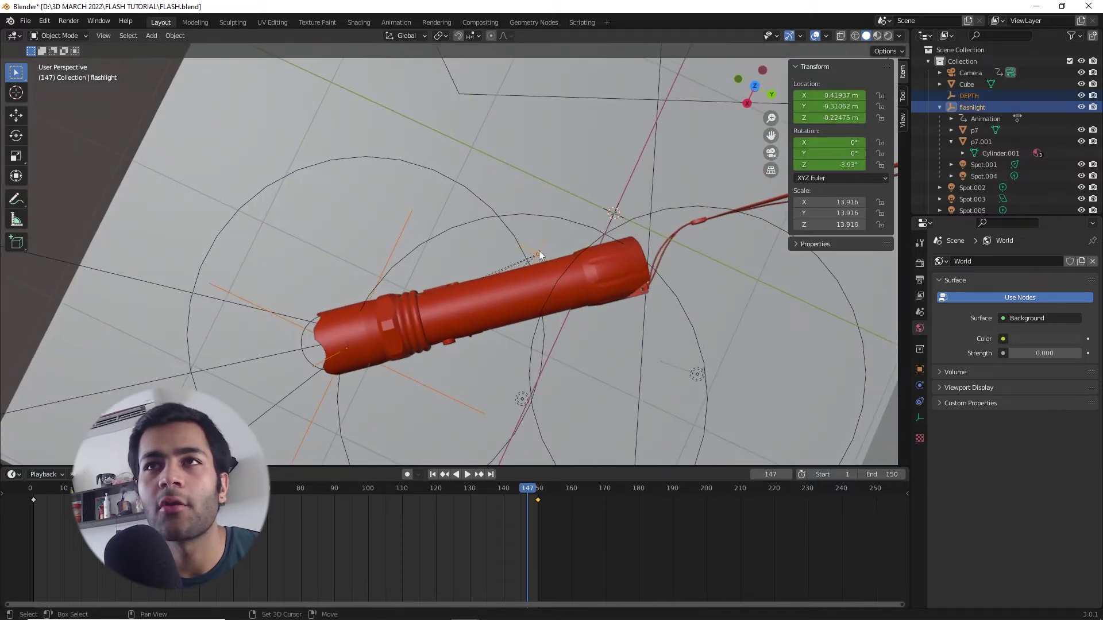
{"action": "key", "text": "ctrl+p"}
{"action": "left_click", "coordinate": [543, 252]}
{"action": "key", "text": "KP_0"}
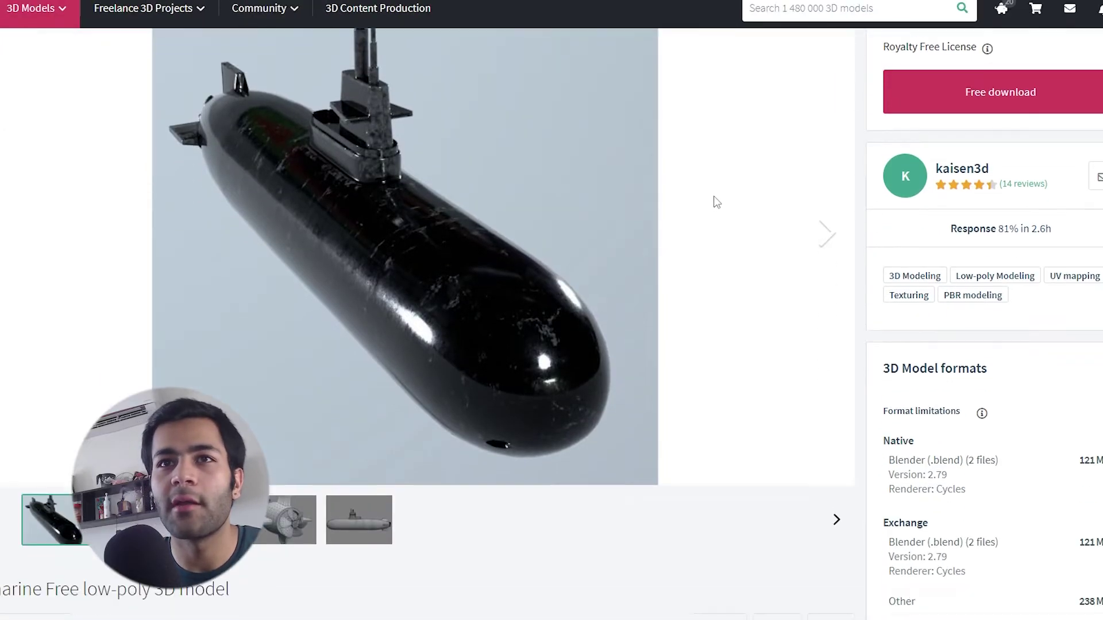
Download the free low-poly submarine model from its page in the web browser
{"action": "scroll", "coordinate": [715, 202], "scroll_direction": "up", "scroll_amount": 3}
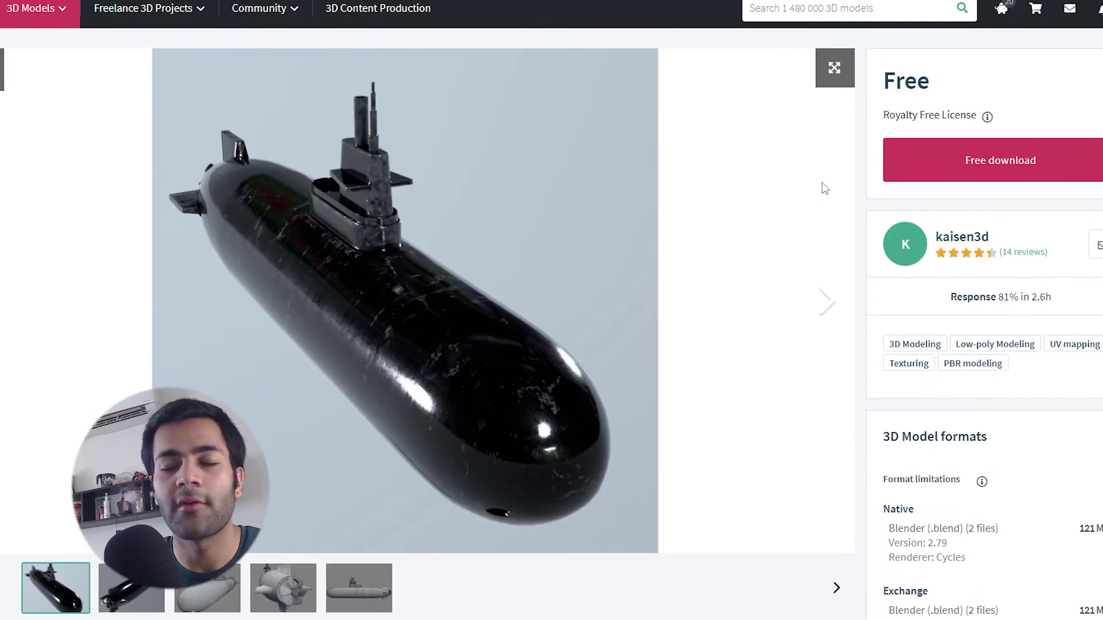
{"action": "left_click", "coordinate": [954, 165]}
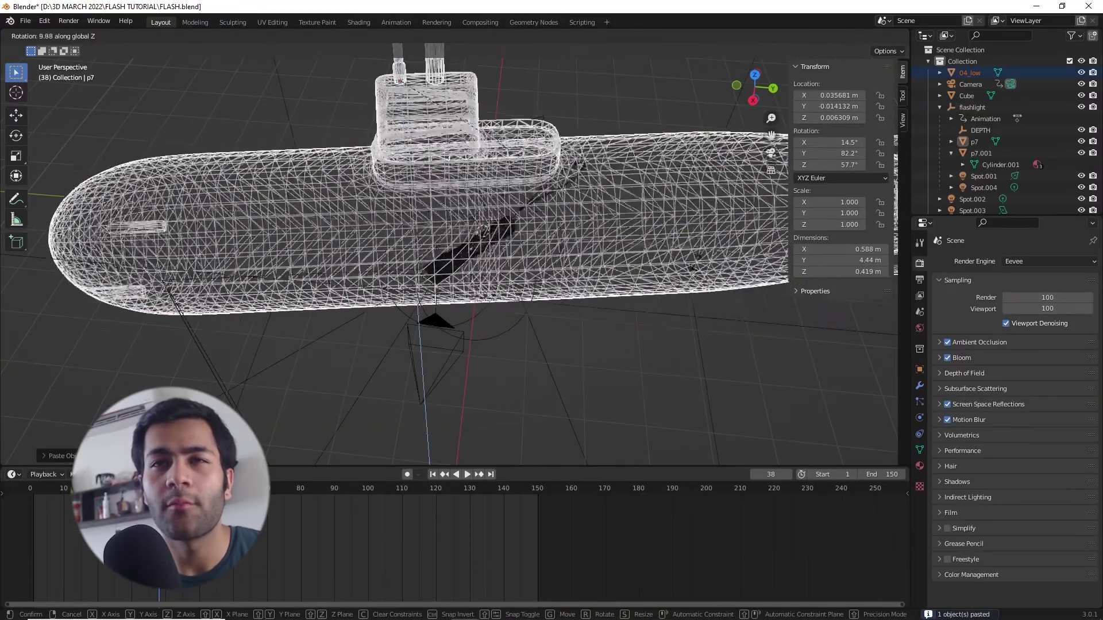
Rotate the pasted submarine 04_low to match the flashlight, scale it down and move it over the flashlight in top view
{"action": "left_click", "coordinate": [620, 90]}
{"action": "key", "text": "s"}
{"action": "left_click", "coordinate": [397, 155]}
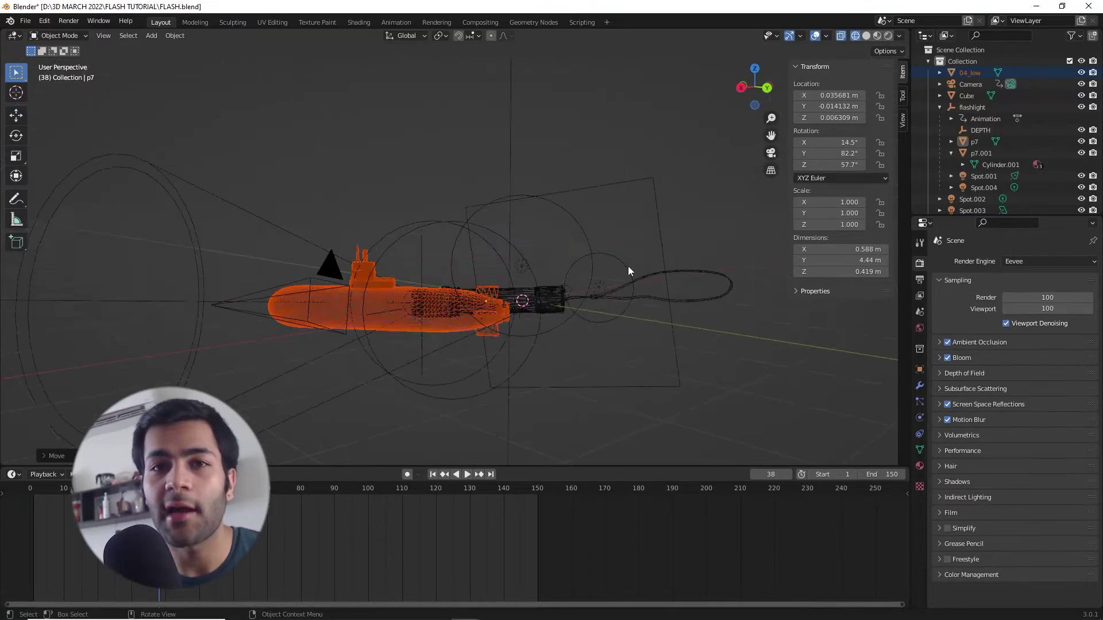
{"action": "middle_click_drag", "start_coordinate": [629, 266], "coordinate": [680, 298], "text": "alt"}
{"action": "key", "text": "g"}
{"action": "left_click", "coordinate": [688, 271]}
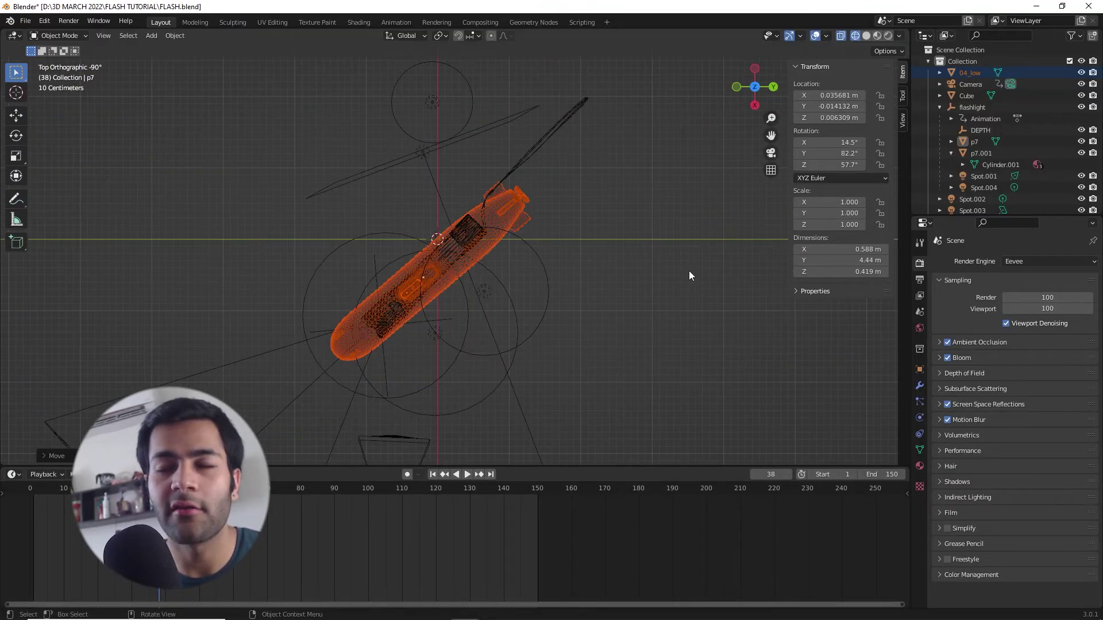
{"action": "key", "text": "shift+z"}
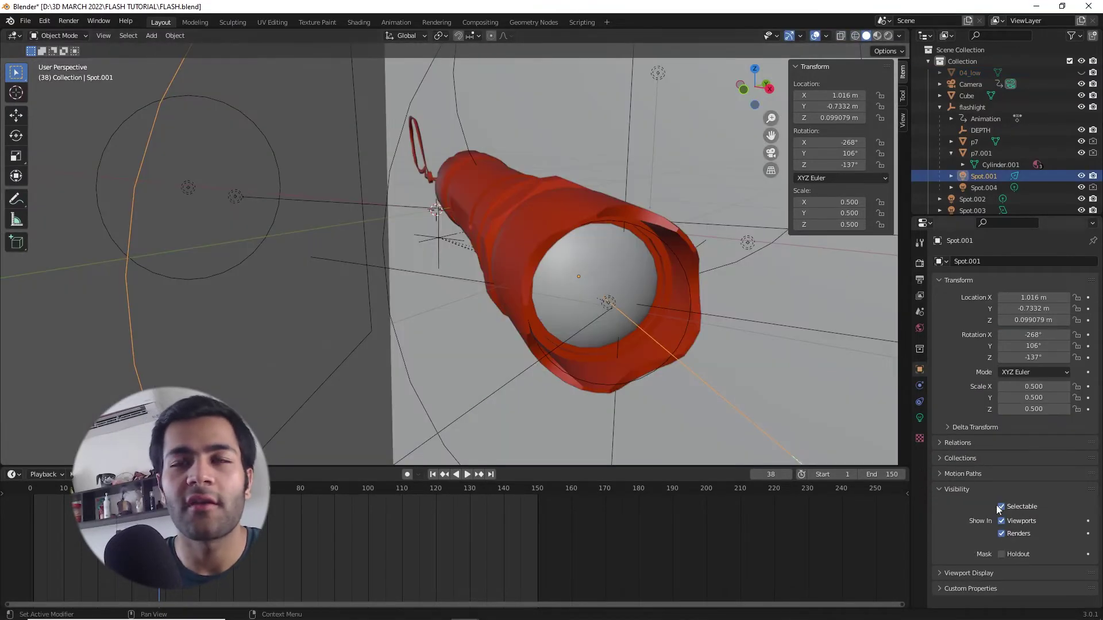
Turn off render visibility for the Spot.001 light and unhide the submarine
{"action": "middle_click_drag", "start_coordinate": [681, 357], "coordinate": [650, 355]}
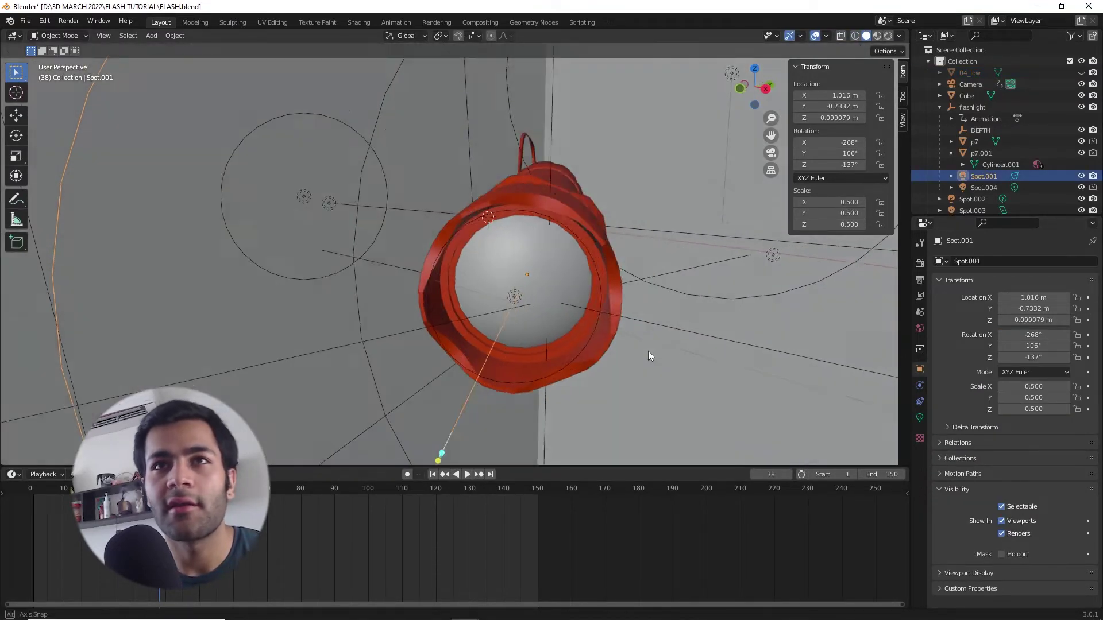
{"action": "scroll", "coordinate": [656, 359], "scroll_direction": "down", "scroll_amount": 2}
{"action": "left_click", "coordinate": [1001, 534]}
{"action": "middle_click_drag", "start_coordinate": [597, 308], "coordinate": [652, 330]}
{"action": "scroll", "coordinate": [621, 323], "scroll_direction": "up", "scroll_amount": 2}
{"action": "key", "text": "alt+h"}
{"action": "left_click", "coordinate": [776, 398]}
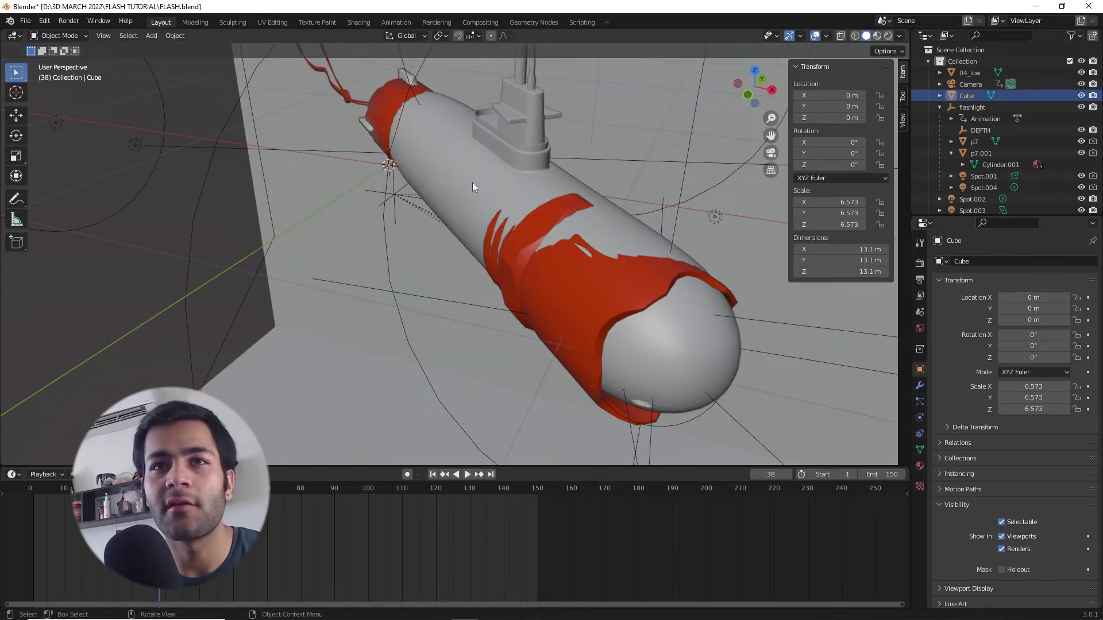
Parent the submarine to the flashlight empty with the Object option and turn off render visibility for the flashlight body p7
{"action": "left_click", "coordinate": [472, 183]}
{"action": "scroll", "coordinate": [406, 204], "scroll_direction": "up", "scroll_amount": 1}
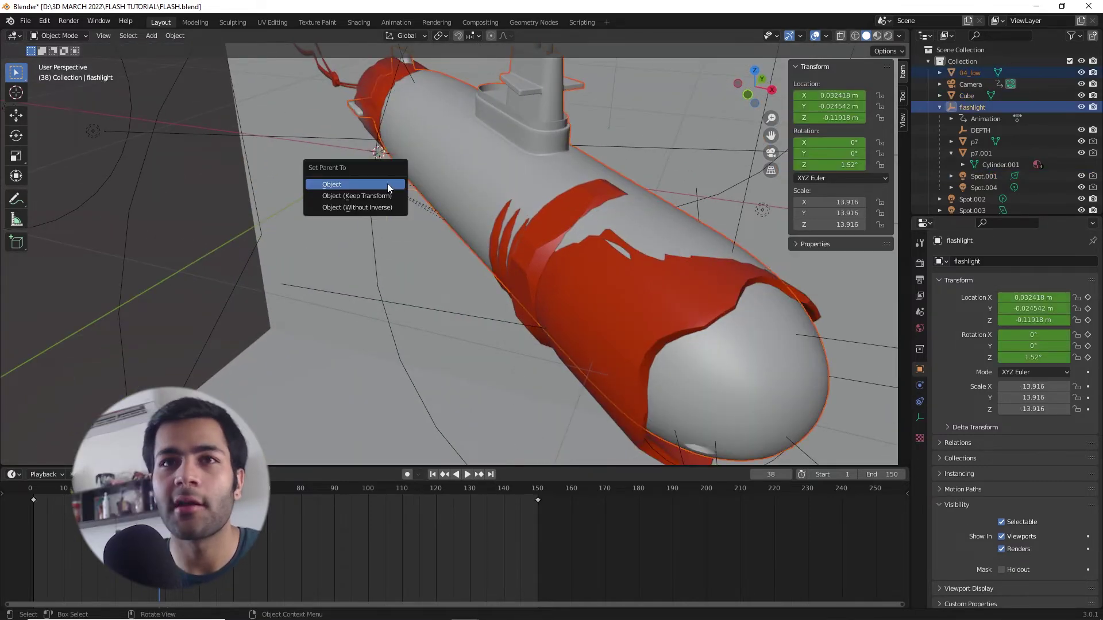
{"action": "left_click", "coordinate": [387, 183]}
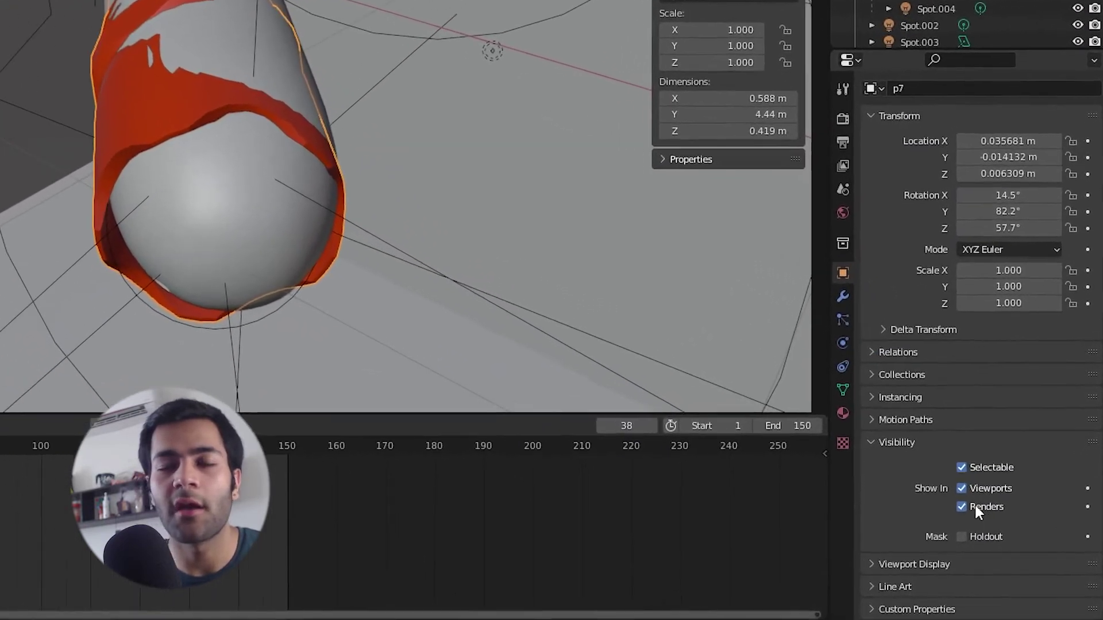
{"action": "left_click", "coordinate": [1001, 529]}
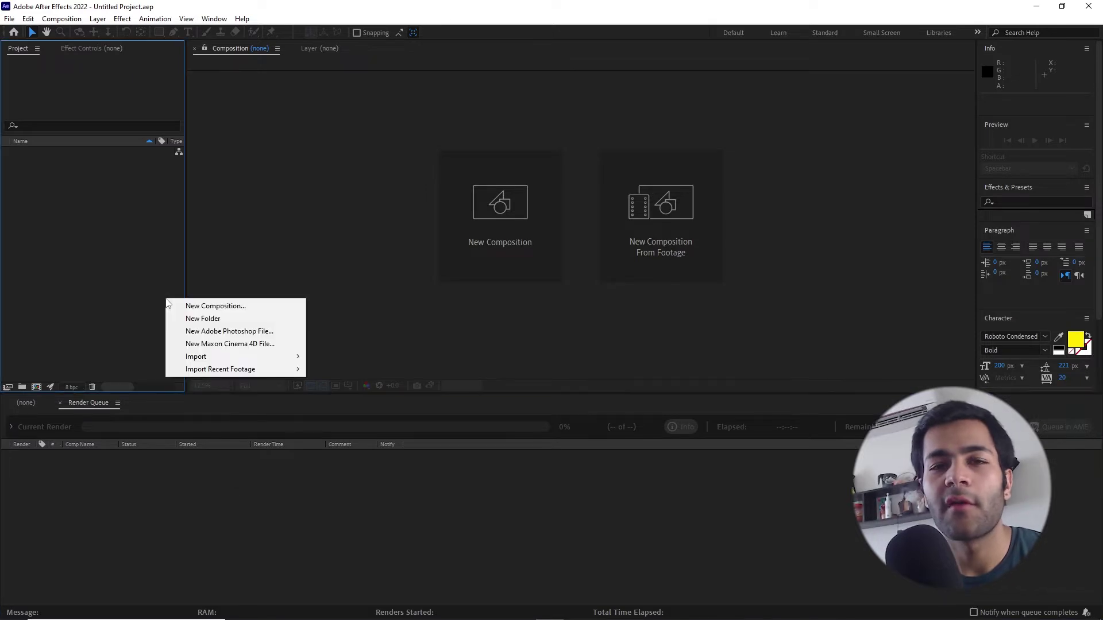
Switch to After Effects and start importing footage files into the empty project
{"action": "mouse_move", "coordinate": [241, 357]}
{"action": "left_click", "coordinate": [325, 358]}
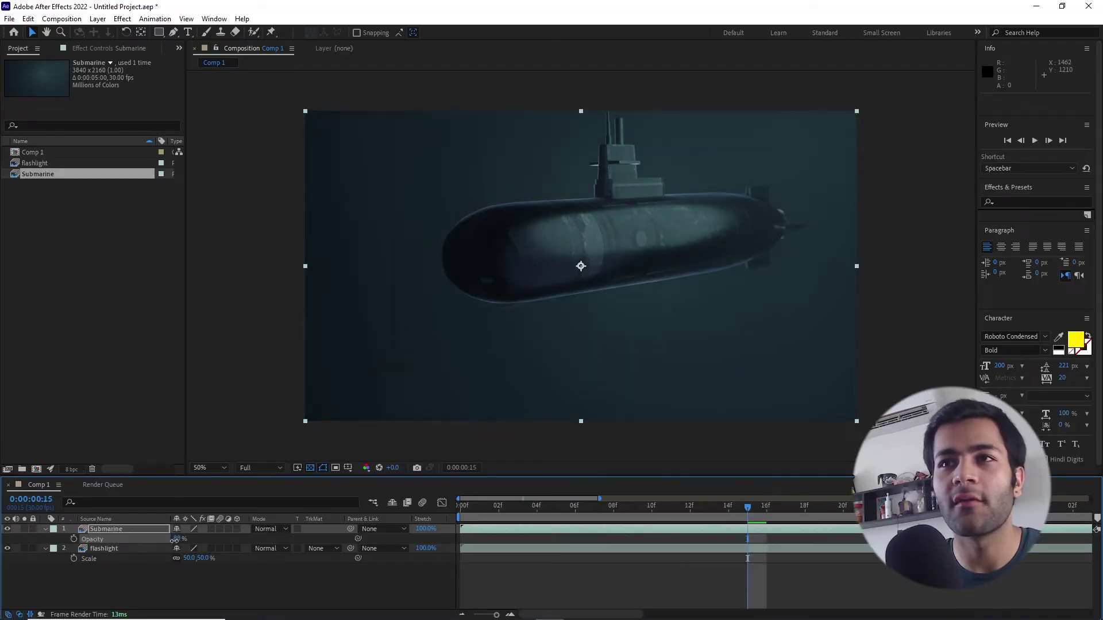
Lower the Submarine layer's opacity to blend into the flashlight layer and adjust its opacity keyframe timing
{"action": "left_click_drag", "start_coordinate": [174, 540], "coordinate": [149, 574]}
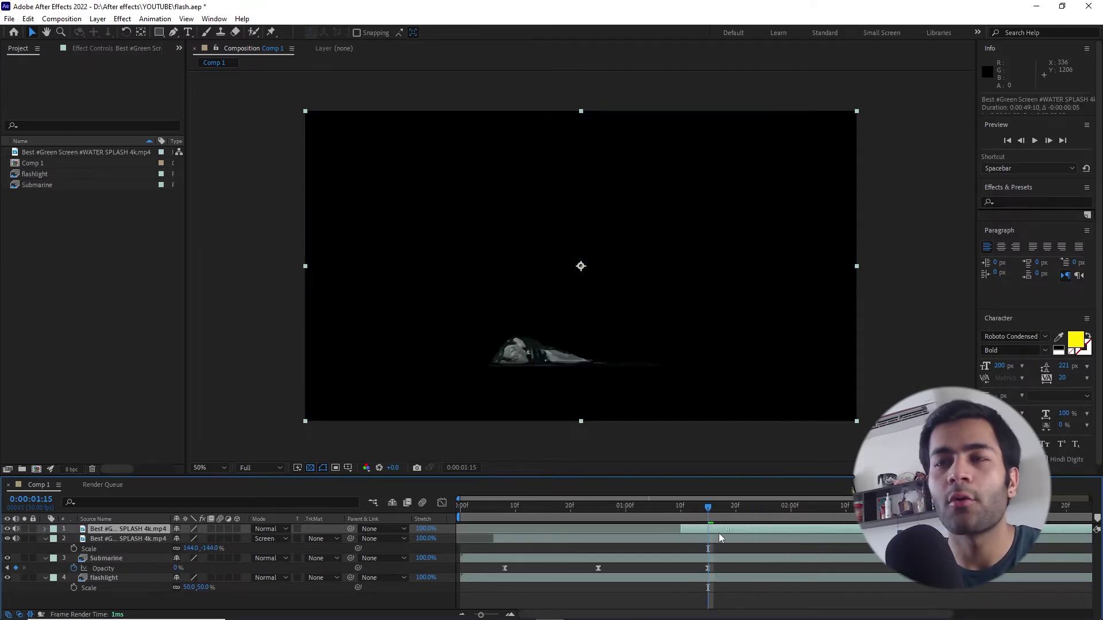
{"action": "mouse_move", "coordinate": [719, 538]}
{"action": "left_mouse_down"}
{"action": "mouse_move", "coordinate": [546, 561]}
{"action": "mouse_move", "coordinate": [733, 545]}
{"action": "left_mouse_up"}
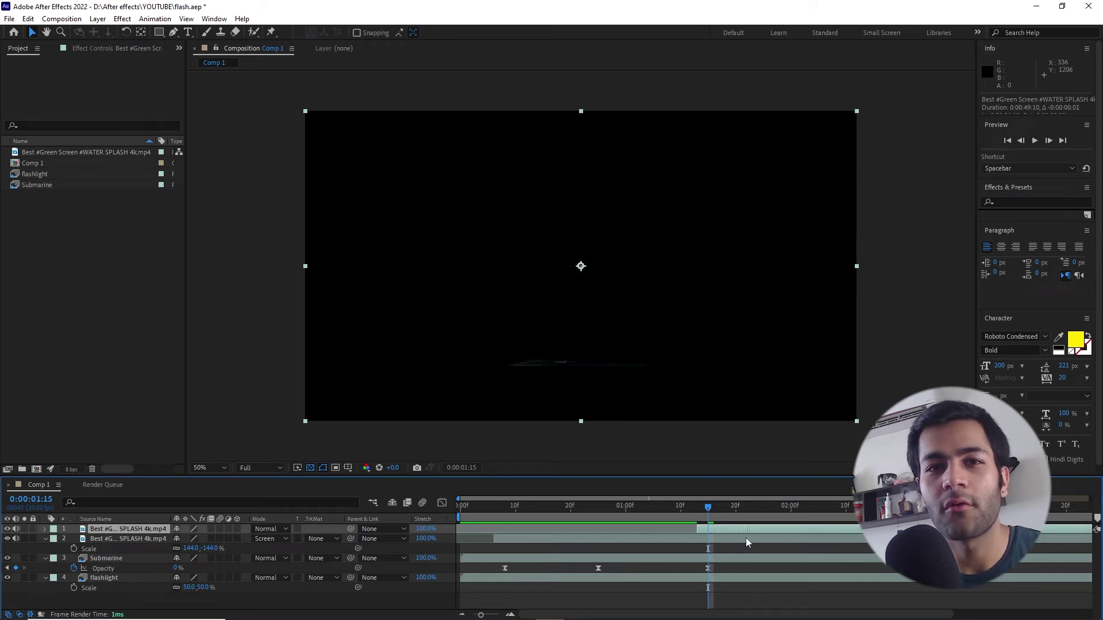
Slide the water splash clip earlier on the timeline and set the second splash layer's blending mode to Screen
{"action": "left_click_drag", "start_coordinate": [746, 538], "coordinate": [622, 558]}
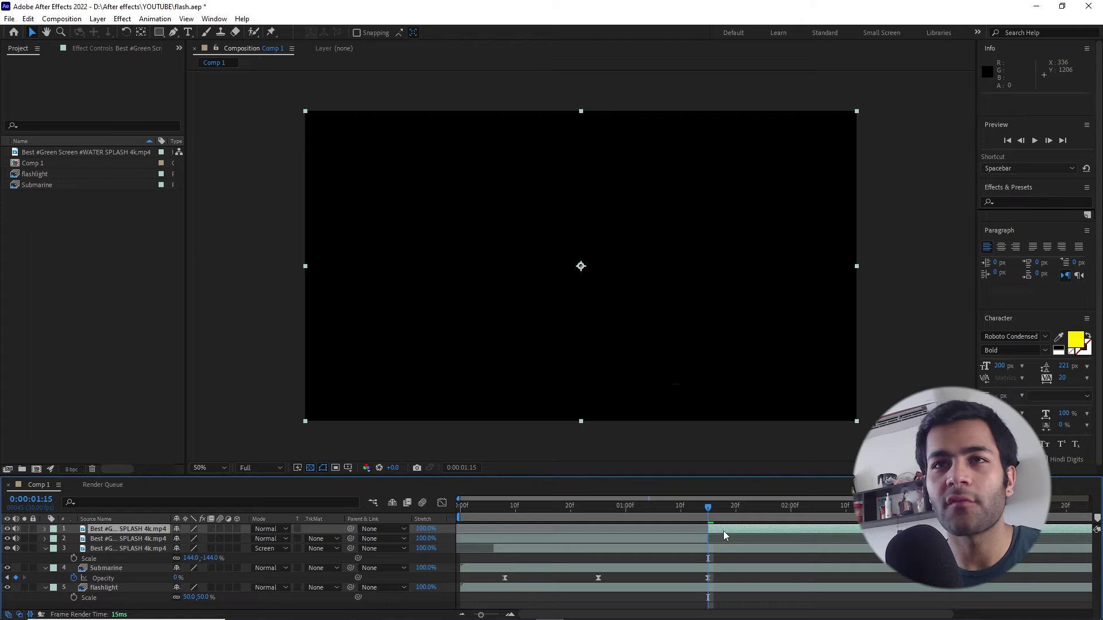
{"action": "left_click_drag", "start_coordinate": [724, 535], "coordinate": [465, 546]}
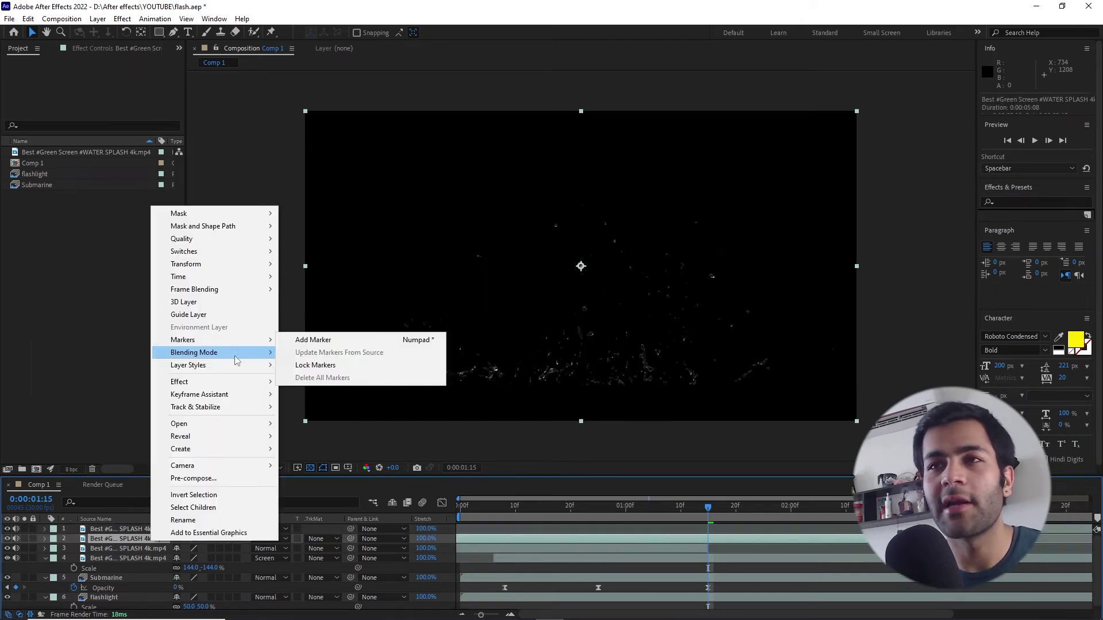
{"action": "mouse_move", "coordinate": [238, 355]}
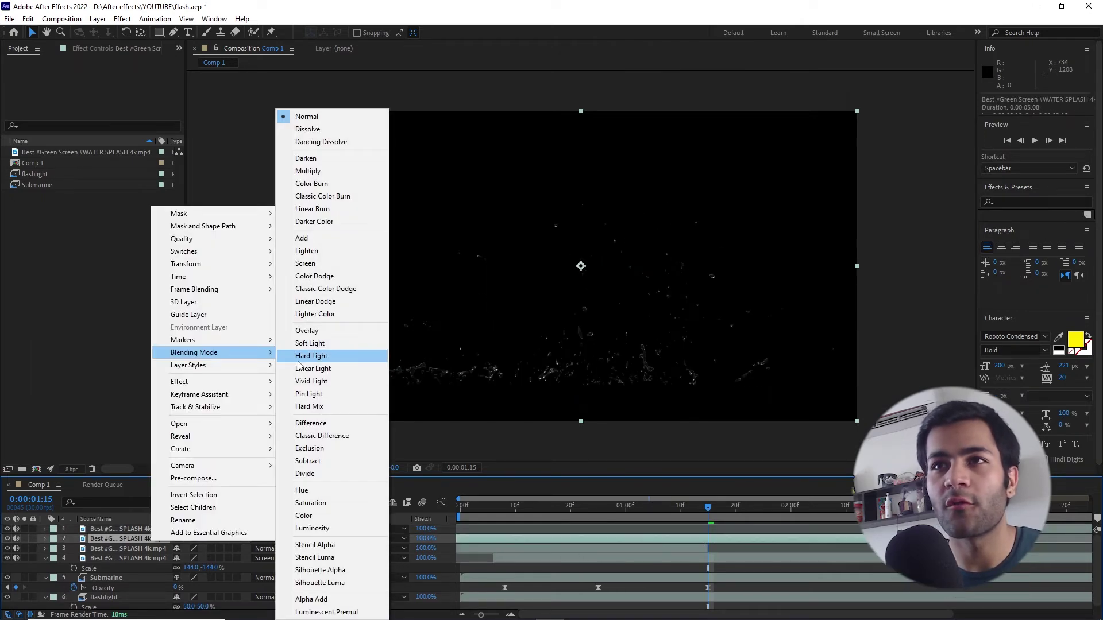
{"action": "left_click", "coordinate": [305, 264]}
{"action": "left_click_drag", "start_coordinate": [574, 507], "coordinate": [587, 509]}
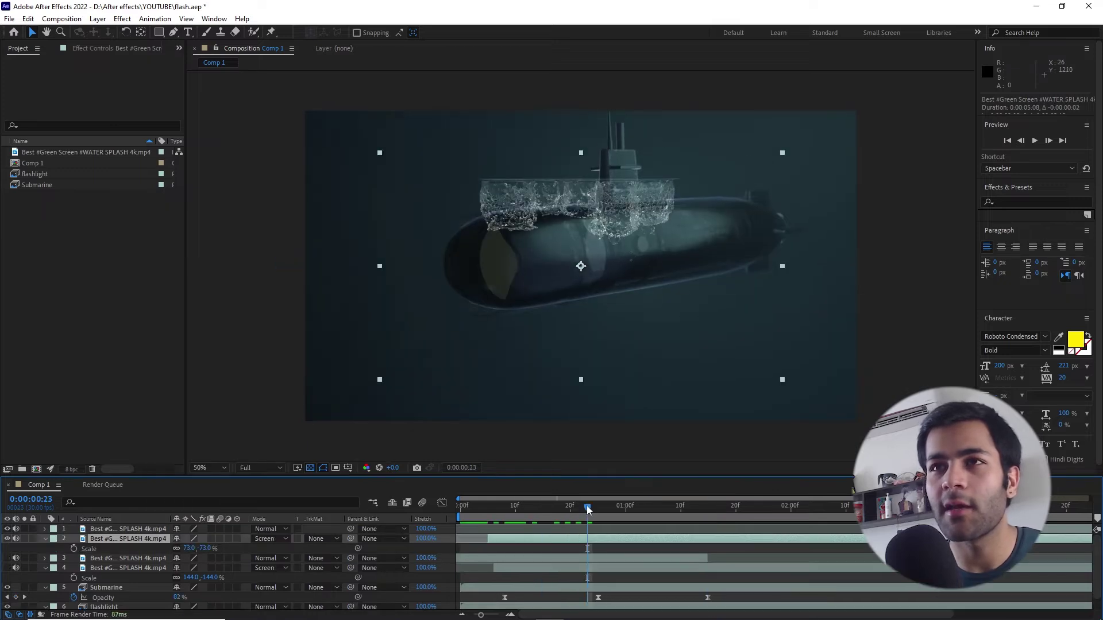
Draw a closed curved mask with the Pen tool on the second splash layer, running along the submarine's upper edge and around its hull
{"action": "key", "text": "slash"}
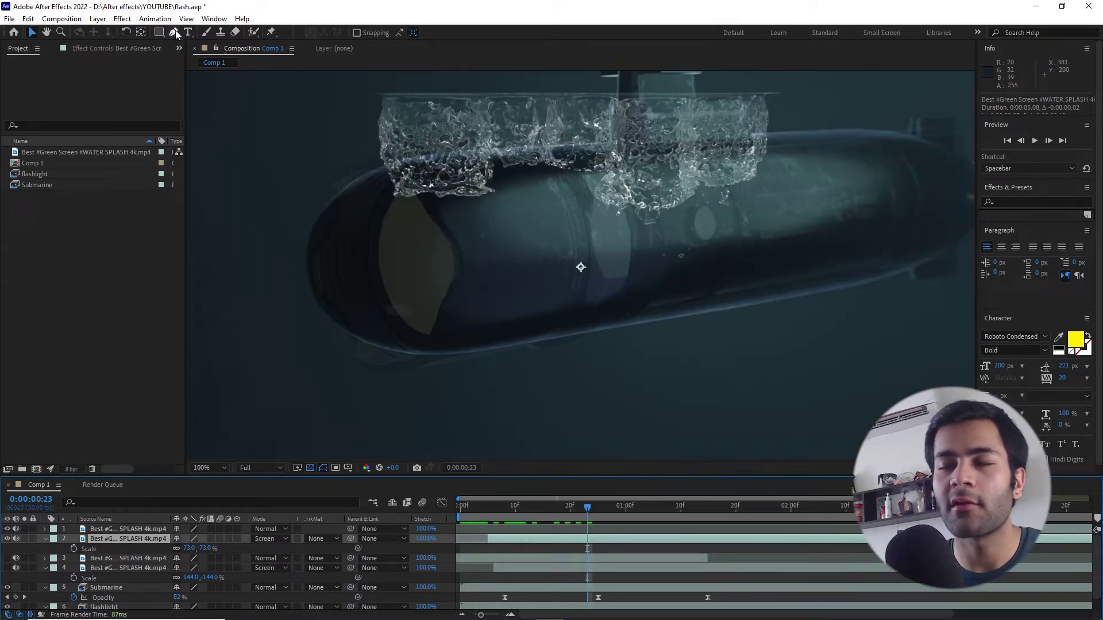
{"action": "left_click", "coordinate": [174, 32]}
{"action": "left_click_drag", "start_coordinate": [370, 126], "coordinate": [358, 156]}
{"action": "left_click", "coordinate": [352, 156]}
{"action": "left_click_drag", "start_coordinate": [794, 151], "coordinate": [975, 185]}
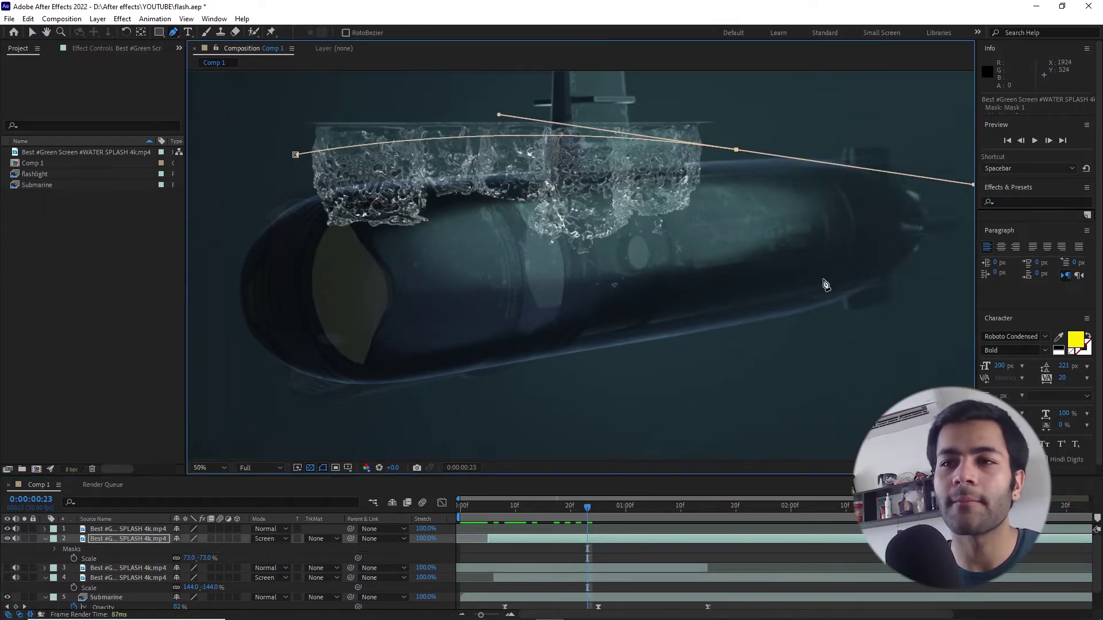
{"action": "key", "text": "comma"}
{"action": "left_click_drag", "start_coordinate": [727, 353], "coordinate": [683, 370]}
{"action": "left_click_drag", "start_coordinate": [385, 278], "coordinate": [400, 228]}
{"action": "left_click", "coordinate": [458, 153]}
Raise the mask's upper front point slightly and set its feather to about 159 pixels
{"action": "key", "text": "f"}
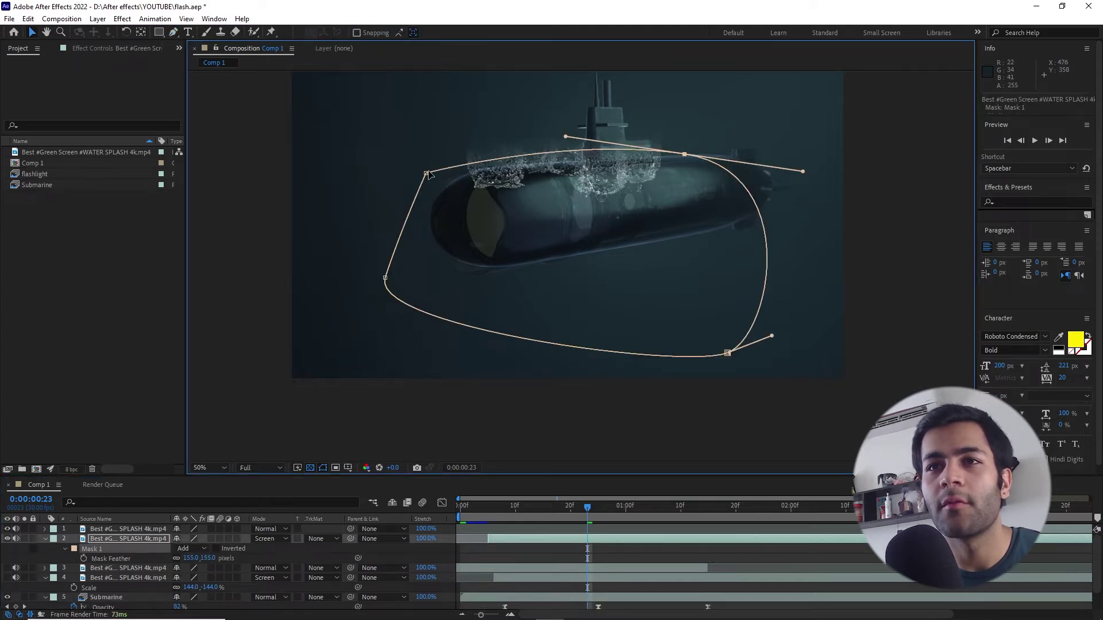
{"action": "left_click_drag", "start_coordinate": [428, 172], "coordinate": [427, 165]}
{"action": "left_click_drag", "start_coordinate": [208, 558], "coordinate": [211, 560]}
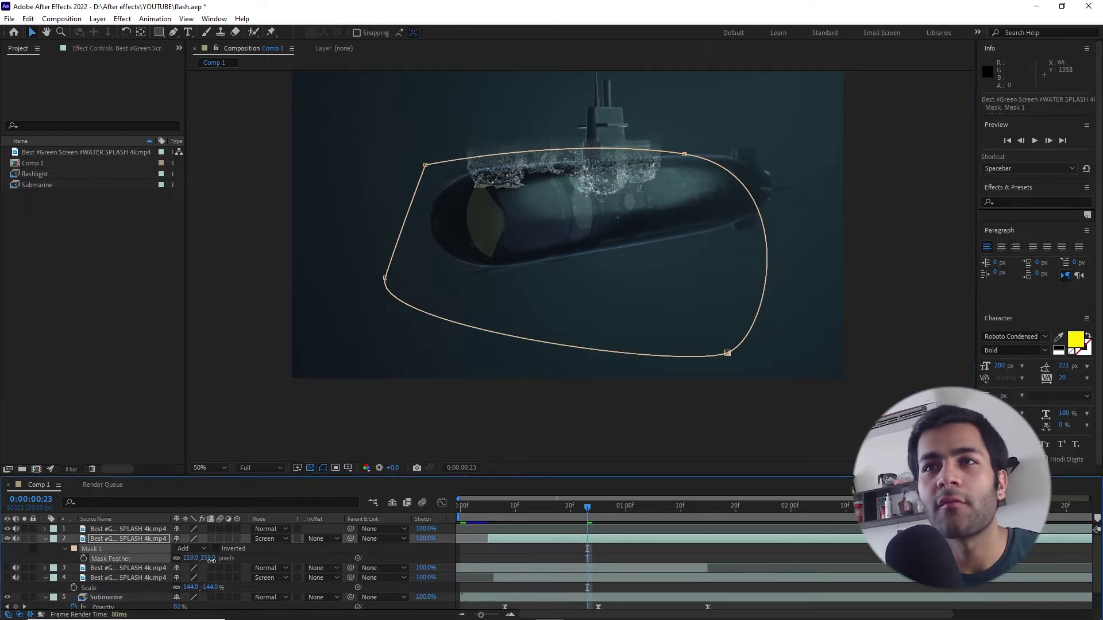
{"action": "left_click", "coordinate": [636, 565]}
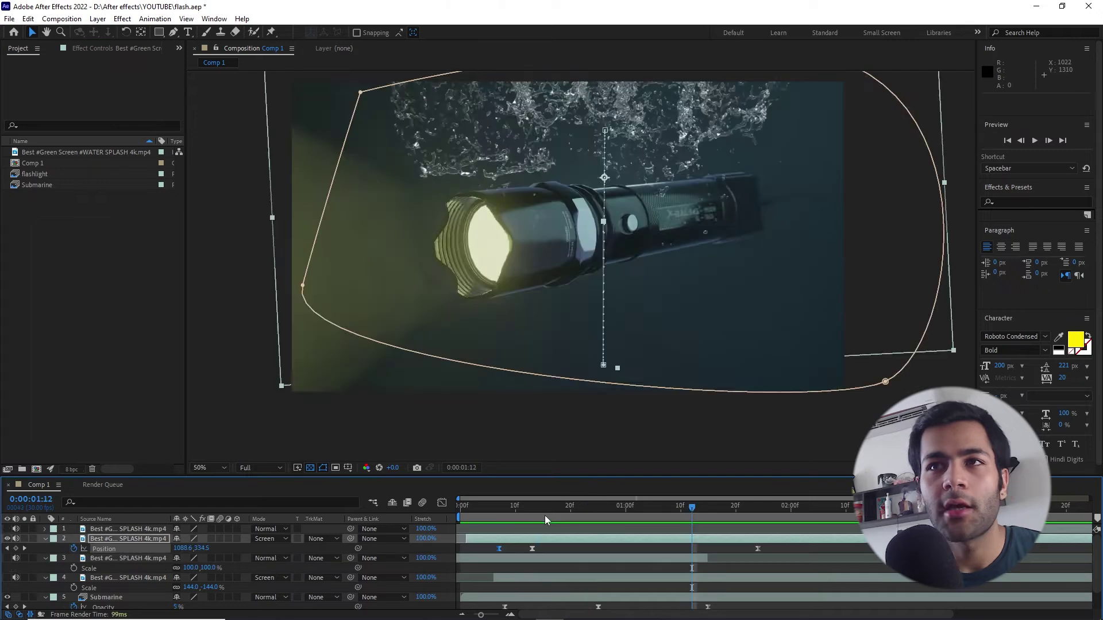
Replace the splash layer's last position keyframe with one at 0:00:02:00, moved down to 1084.0, 1093.5, and preview the motion
{"action": "left_click_drag", "start_coordinate": [549, 513], "coordinate": [653, 513]}
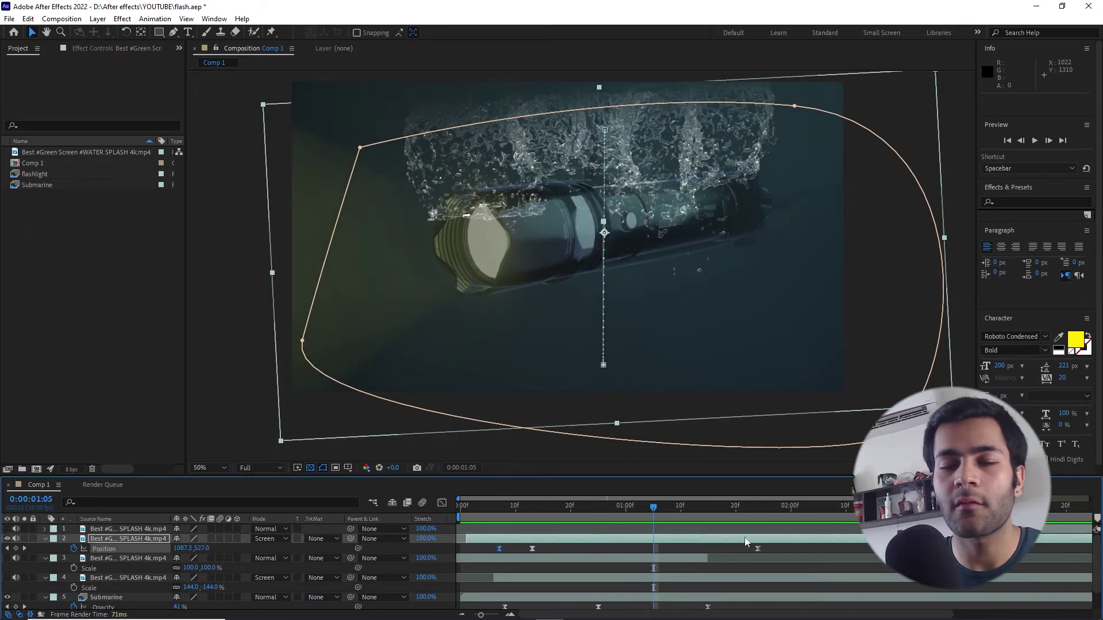
{"action": "key", "text": "Delete"}
{"action": "left_click", "coordinate": [790, 510]}
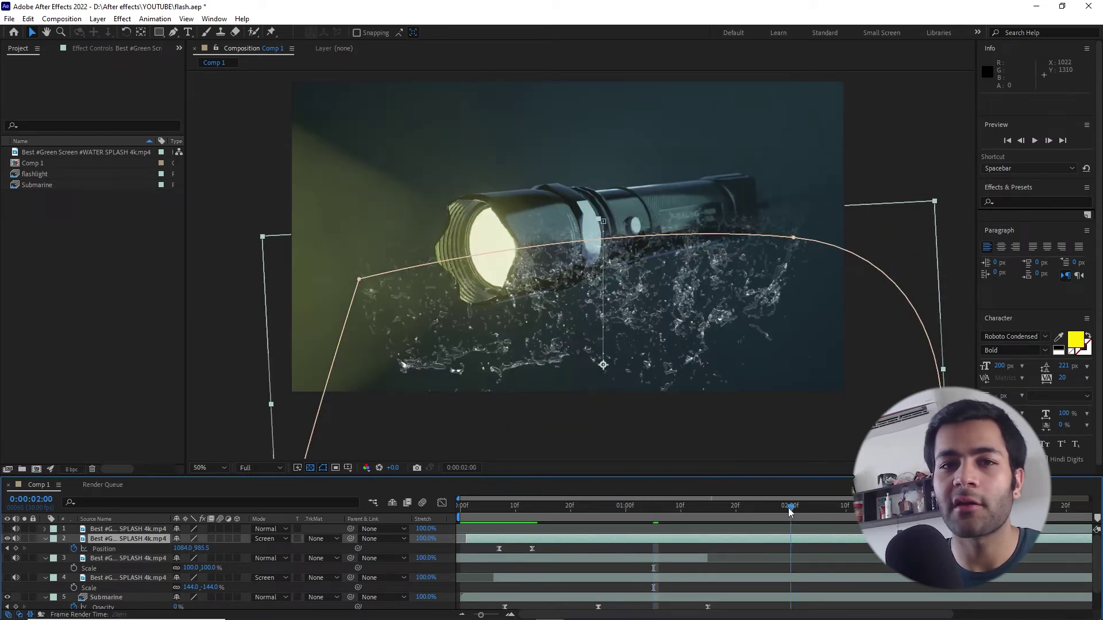
{"action": "left_click_drag", "start_coordinate": [653, 341], "coordinate": [685, 357], "text": "shift"}
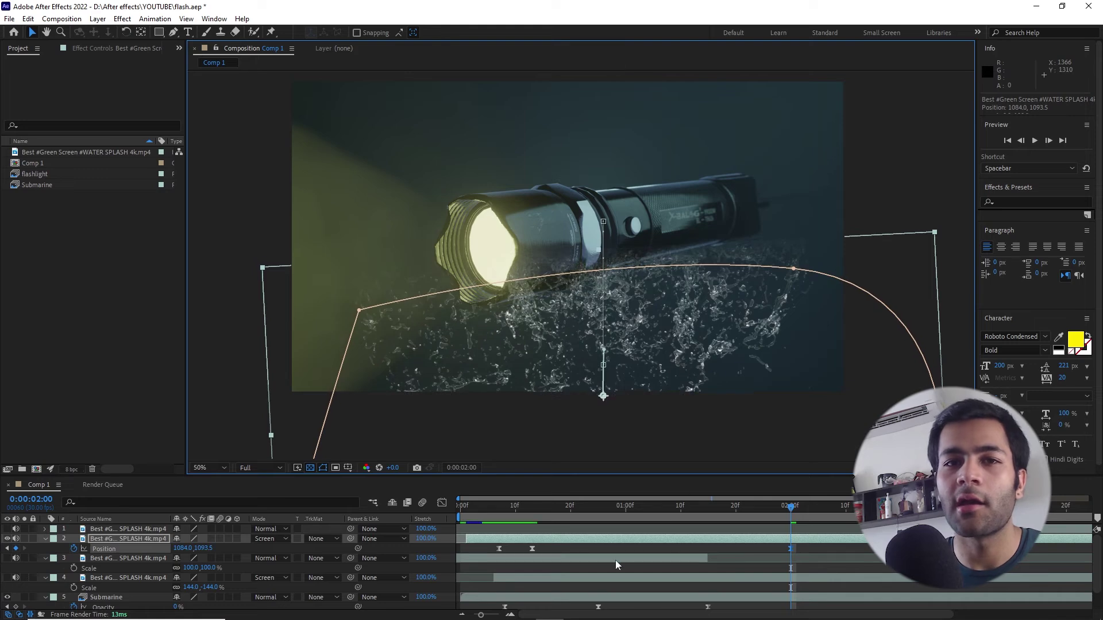
{"action": "key", "text": "space"}
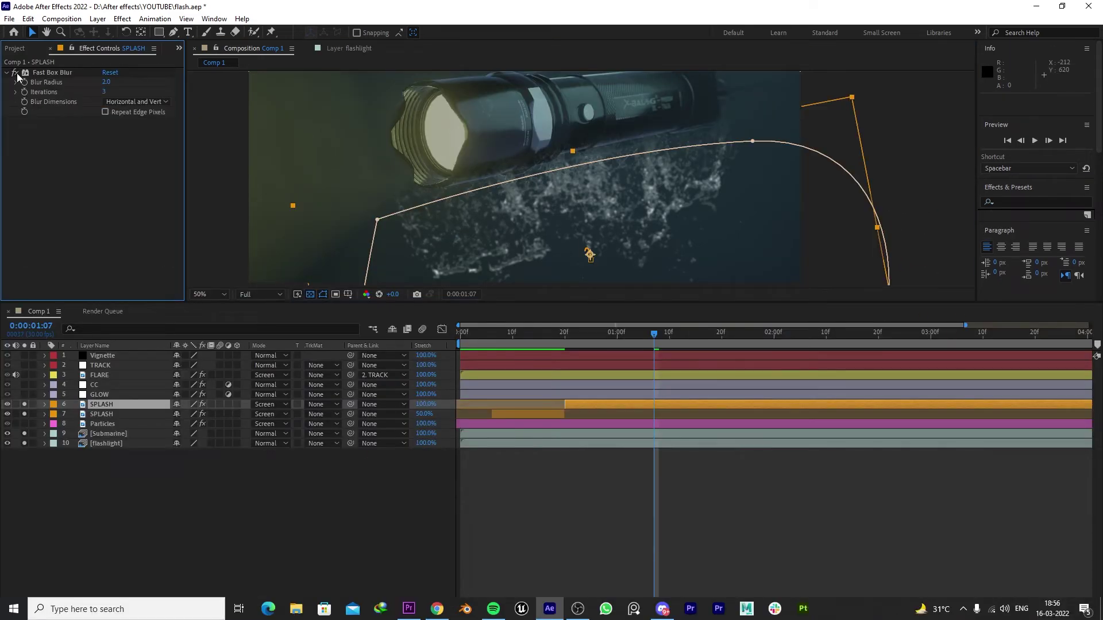
Toggle the SPLASH layer's Fast Box Blur off and on to compare its look
{"action": "left_click", "coordinate": [16, 74]}
{"action": "left_click", "coordinate": [16, 74]}
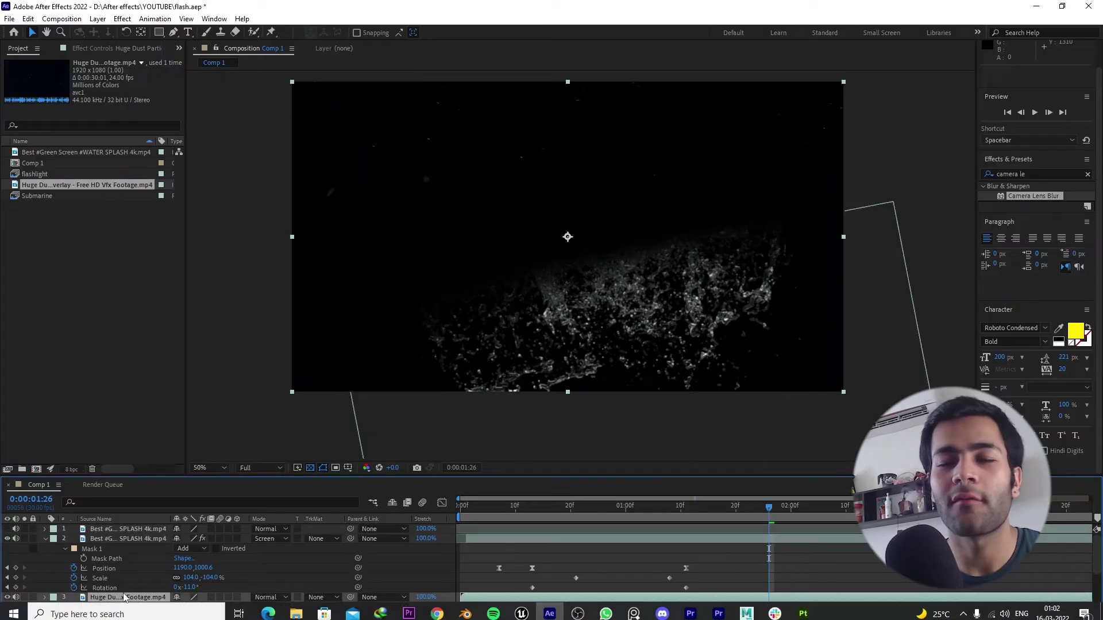
{"action": "scroll", "coordinate": [129, 572], "scroll_direction": "down", "scroll_amount": 2}
{"action": "right_click", "coordinate": [127, 568]}
{"action": "key", "text": "Escape"}
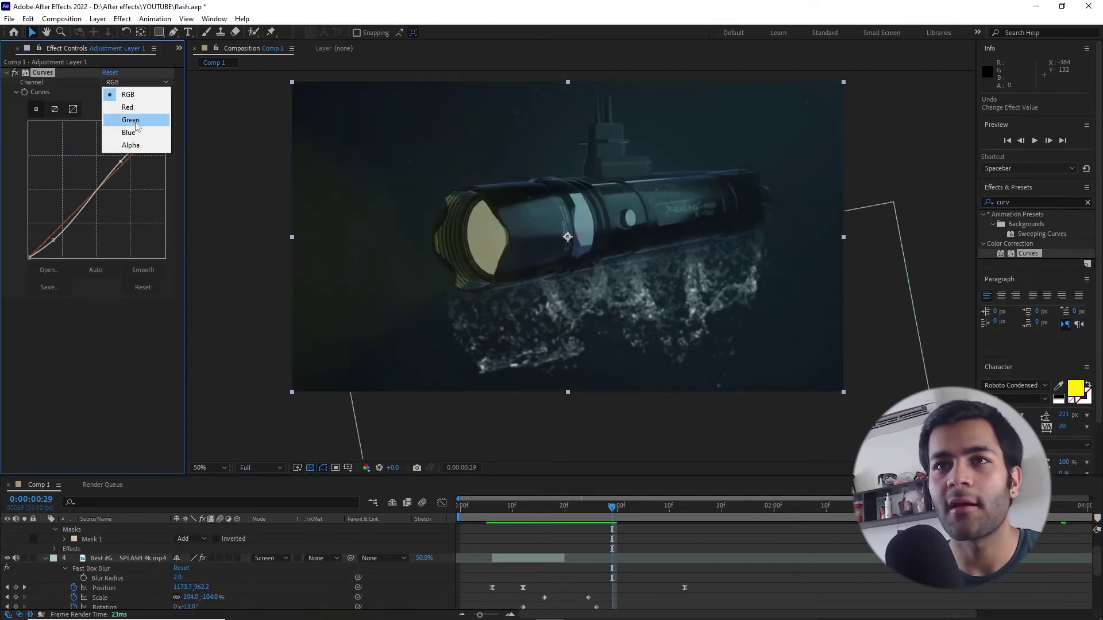
Pick the Green channel in Adjustment Layer 1's Curves and set its Glow to a 42.4% threshold and a radius of 101
{"action": "left_click", "coordinate": [136, 130]}
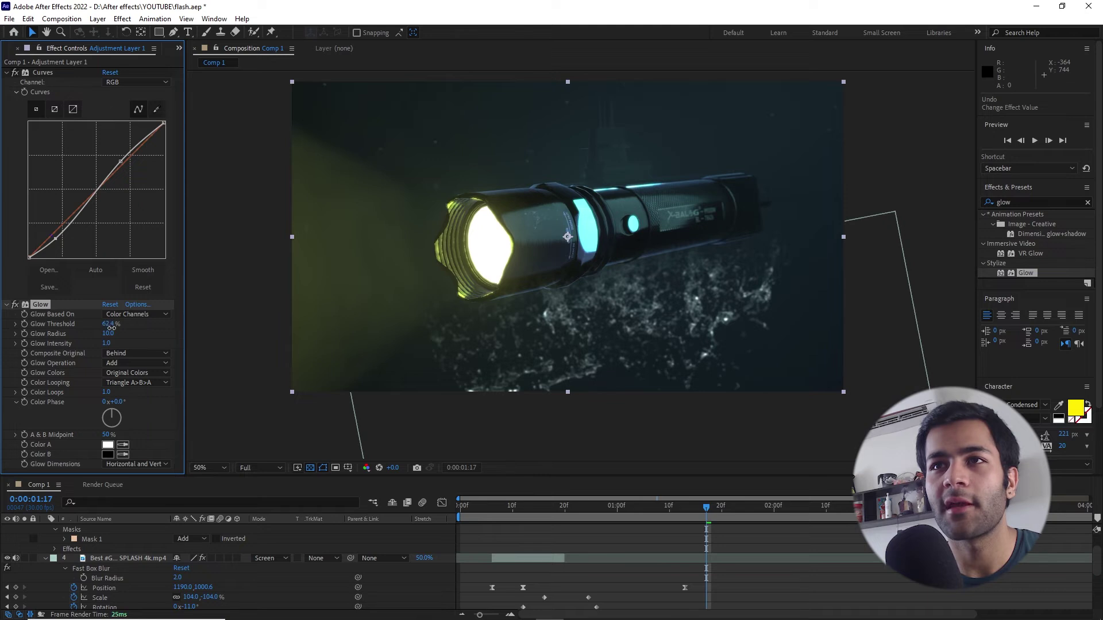
{"action": "left_click_drag", "start_coordinate": [101, 333], "coordinate": [91, 337]}
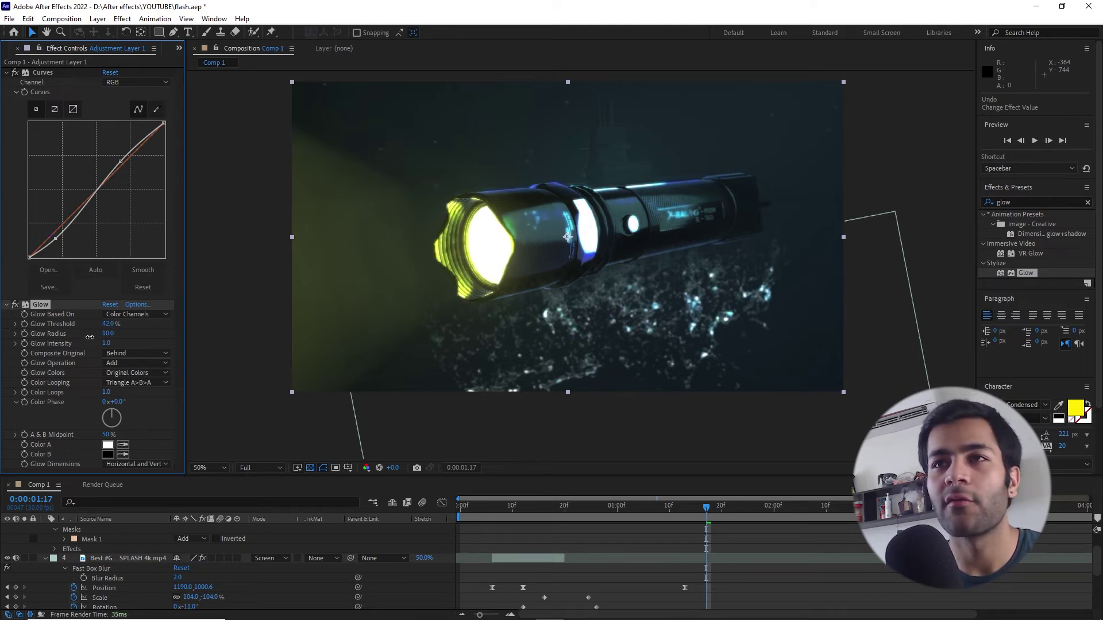
{"action": "left_click_drag", "start_coordinate": [108, 333], "coordinate": [137, 338]}
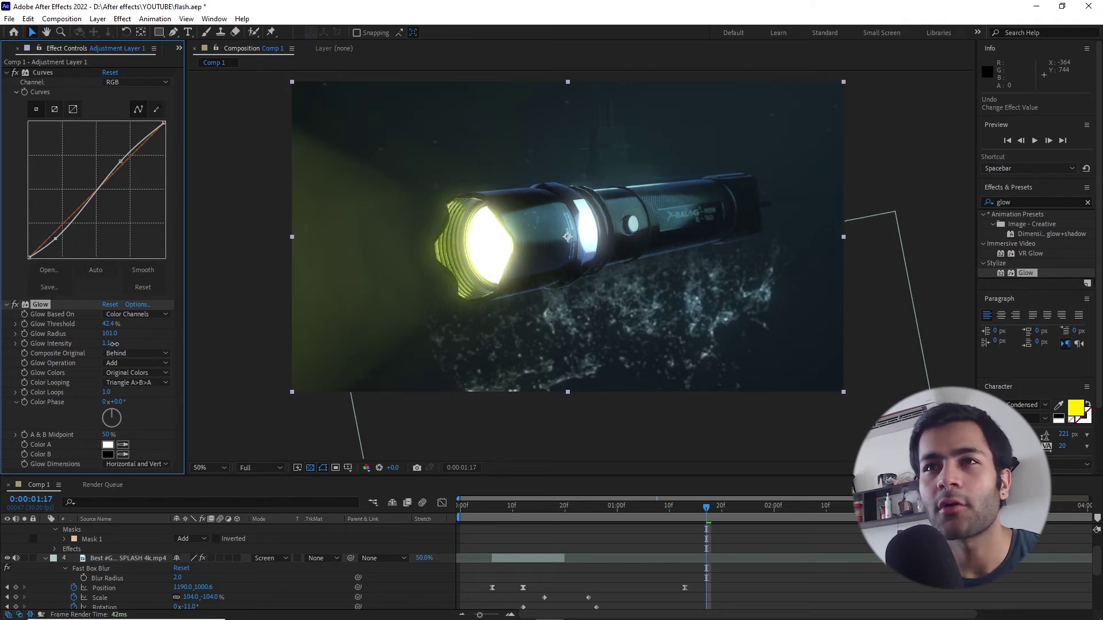
Create an adjustment layer named GLOW and mask it with a circle around the flashlight's head and beam, feathered by 87 pixels
{"action": "left_click", "coordinate": [98, 18]}
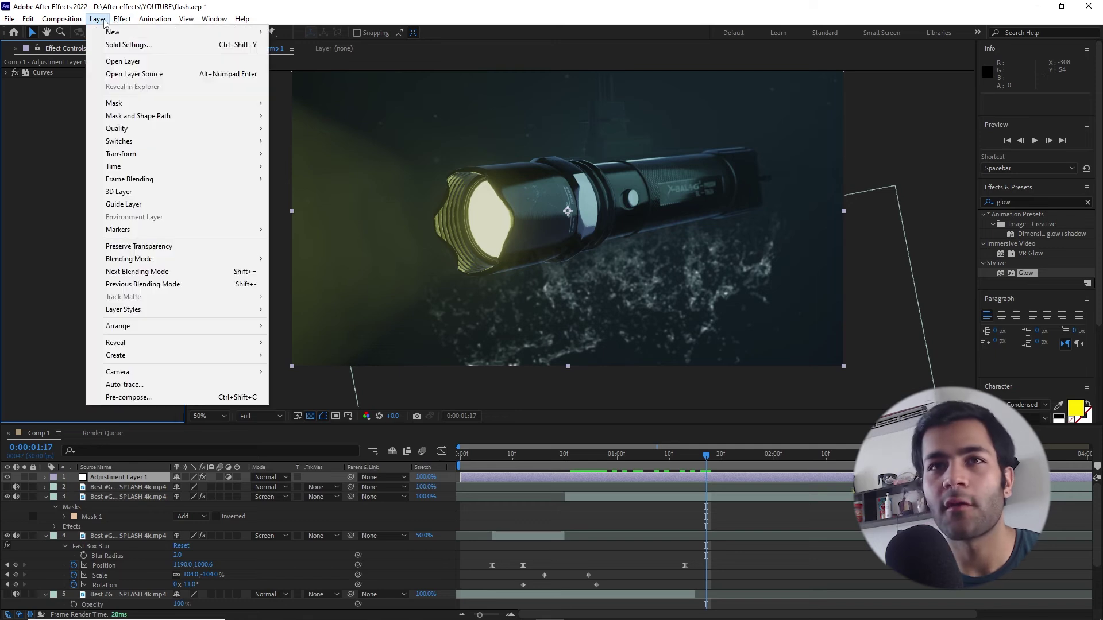
{"action": "mouse_move", "coordinate": [111, 42]}
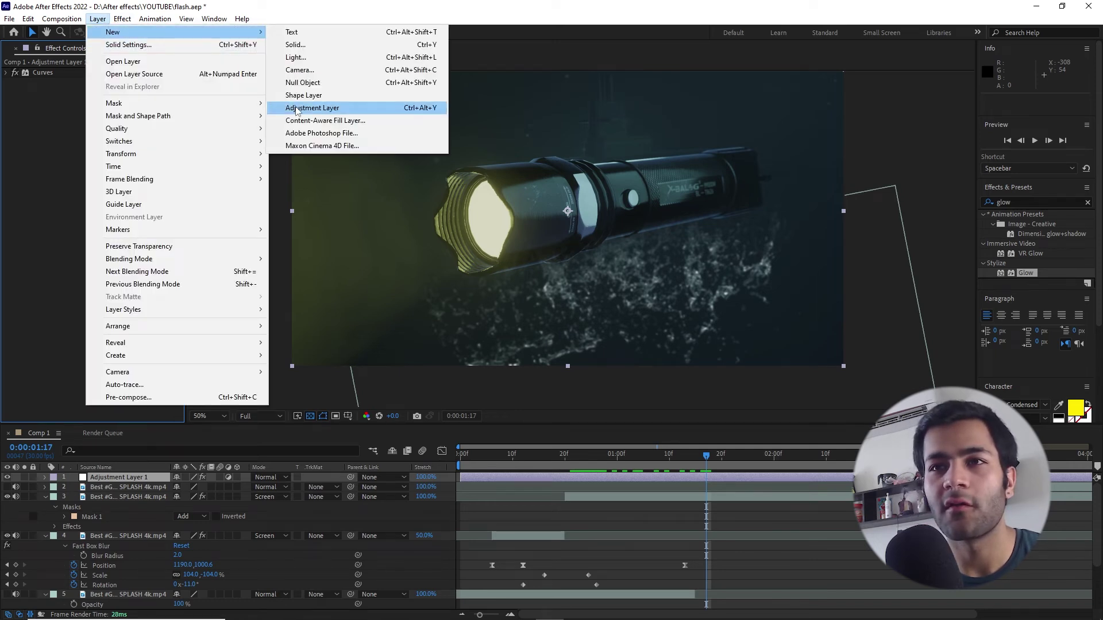
{"action": "left_click", "coordinate": [300, 108]}
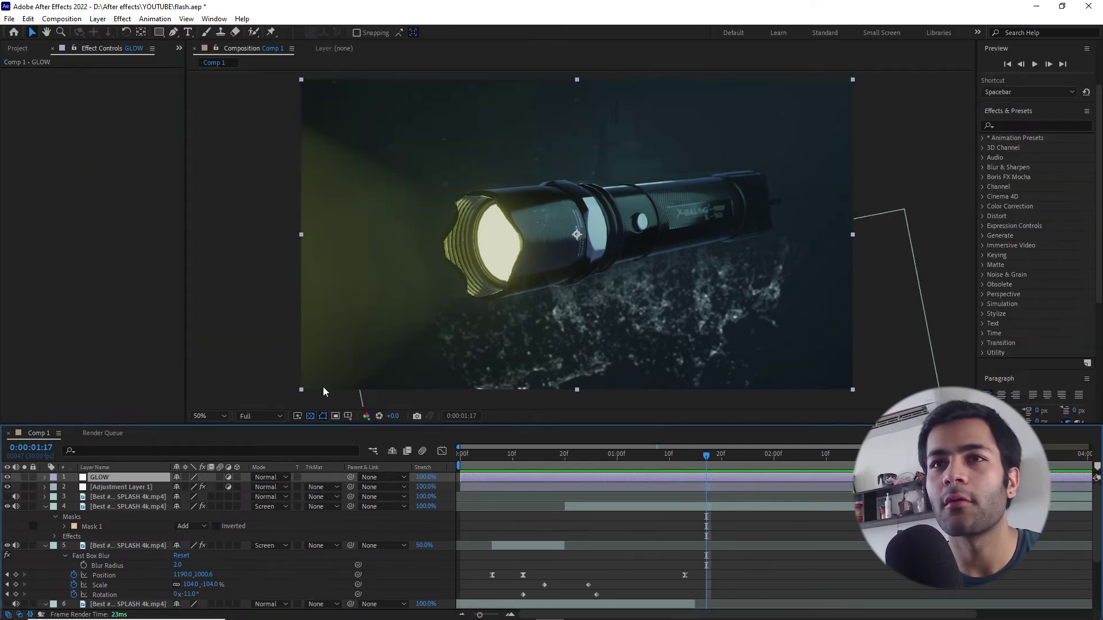
{"action": "key", "text": "Caps_Lock"}
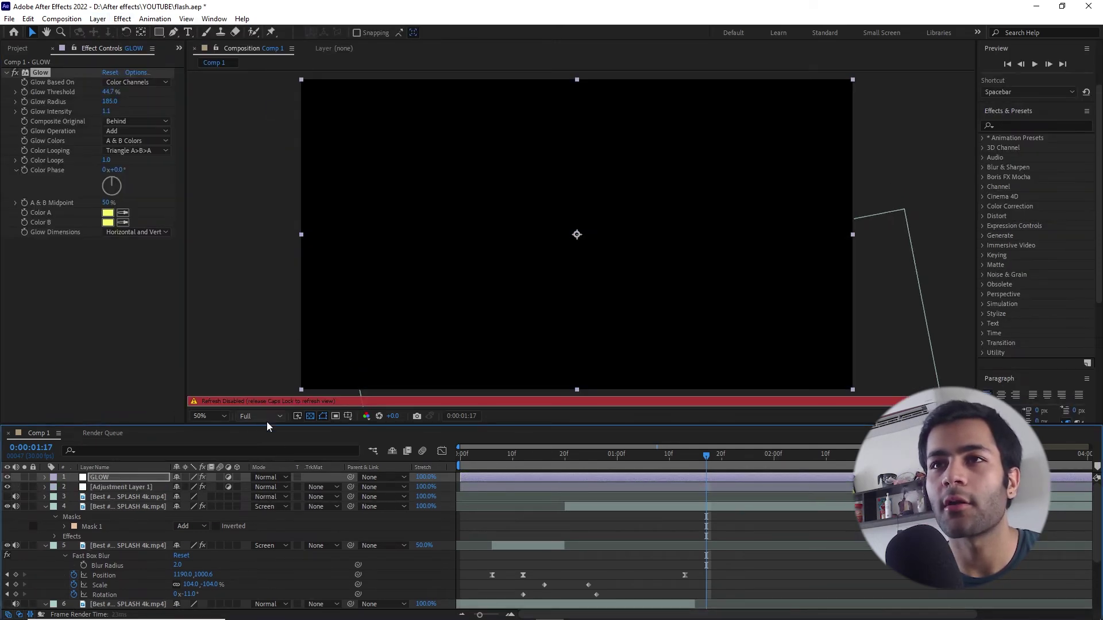
{"action": "key", "text": "Caps_Lock"}
{"action": "left_click_drag", "start_coordinate": [213, 100], "coordinate": [547, 413]}
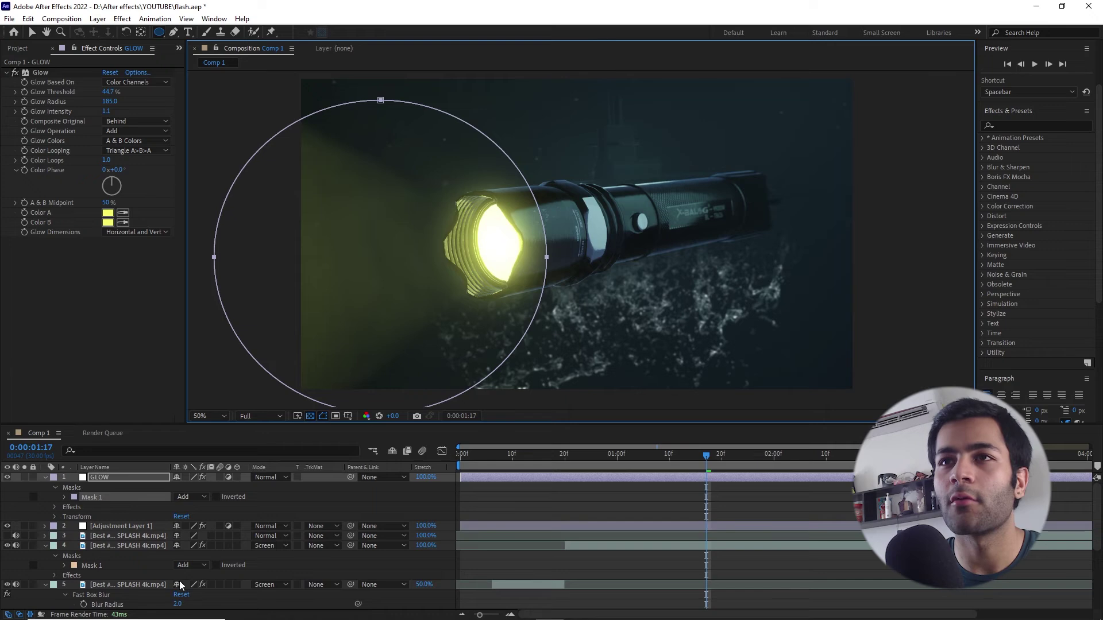
{"action": "key", "text": "f"}
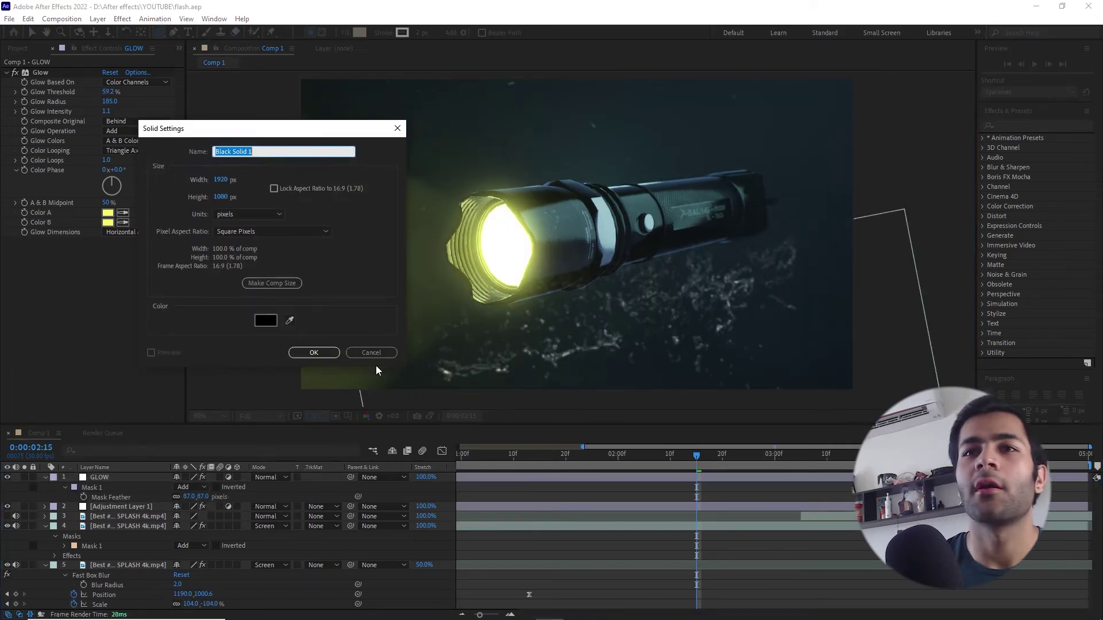
Create a black 1920 x 1080 solid and give it a full-frame elliptical mask set to Subtract
{"action": "left_click", "coordinate": [324, 352]}
{"action": "double_click", "coordinate": [158, 33]}
{"action": "key", "text": "v"}
{"action": "left_click", "coordinate": [193, 497]}
{"action": "left_click", "coordinate": [206, 533]}
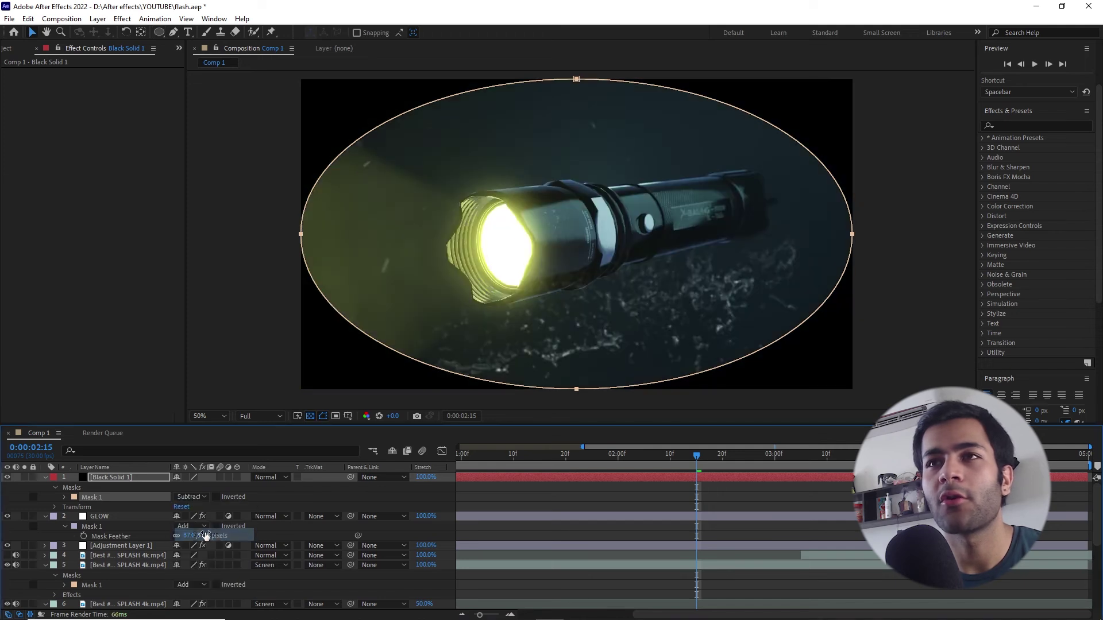
Feather the black solid's mask to 418 pixels and reduce the solid's opacity
{"action": "key", "text": "f"}
{"action": "left_click_drag", "start_coordinate": [196, 497], "coordinate": [376, 501]}
{"action": "key", "text": "t"}
{"action": "left_click_drag", "start_coordinate": [178, 487], "coordinate": [156, 491]}
Widen the black solid's elliptical mask beyond the edge of the frame
{"action": "left_click", "coordinate": [300, 234]}
{"action": "left_click_drag", "start_coordinate": [300, 233], "coordinate": [201, 241]}
{"action": "key", "text": "comma"}
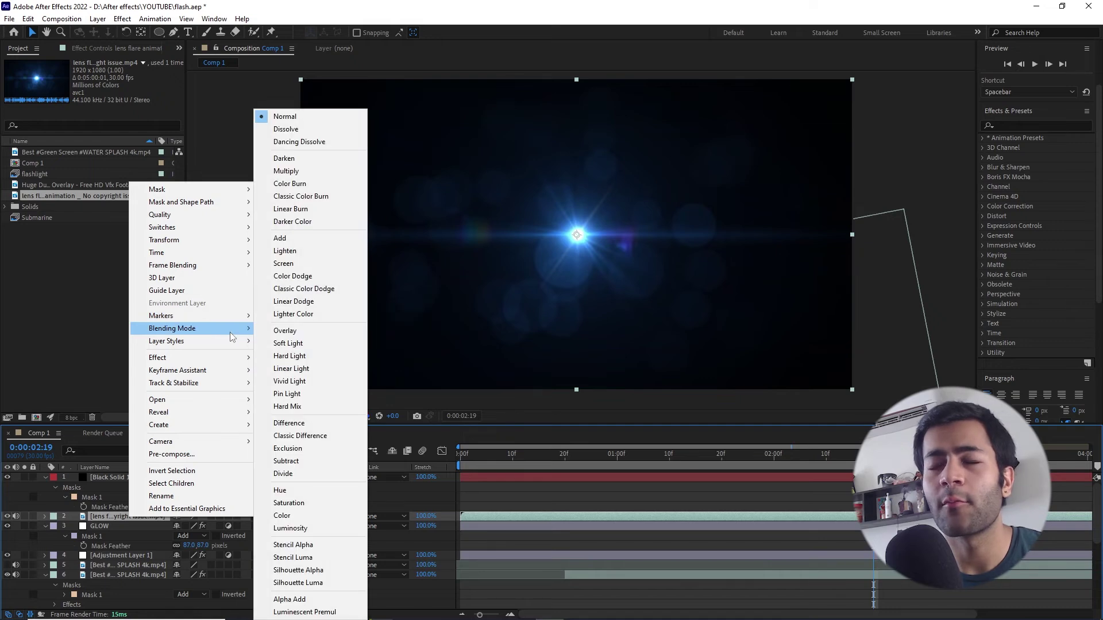
Set the lens flare layer's blending mode to Screen and position the flare over the flashlight's lens
{"action": "left_click", "coordinate": [285, 264]}
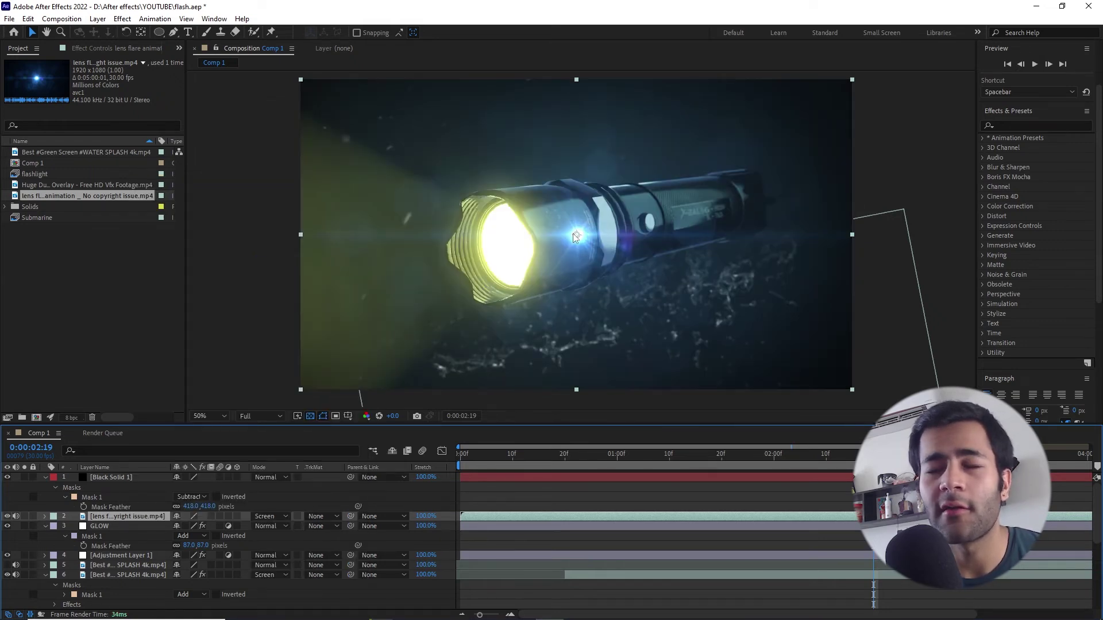
{"action": "left_click_drag", "start_coordinate": [528, 245], "coordinate": [501, 253]}
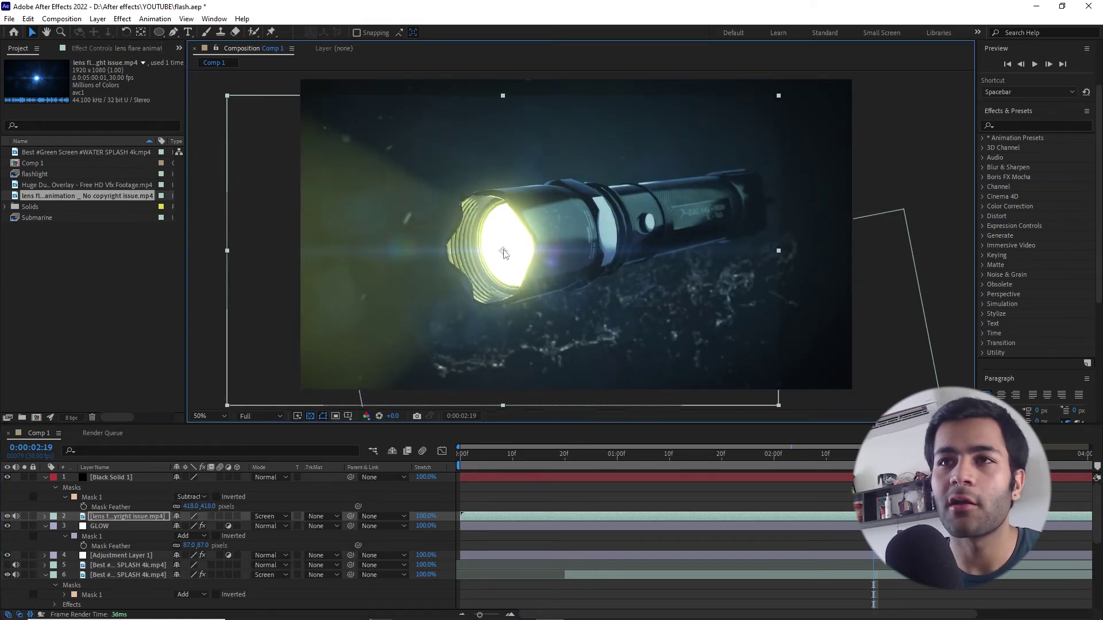
Apply the CC Toner effect to the lens flare layer and move the flare beside the flashlight's round button
{"action": "left_click", "coordinate": [1022, 125]}
{"action": "type", "text": "toner"}
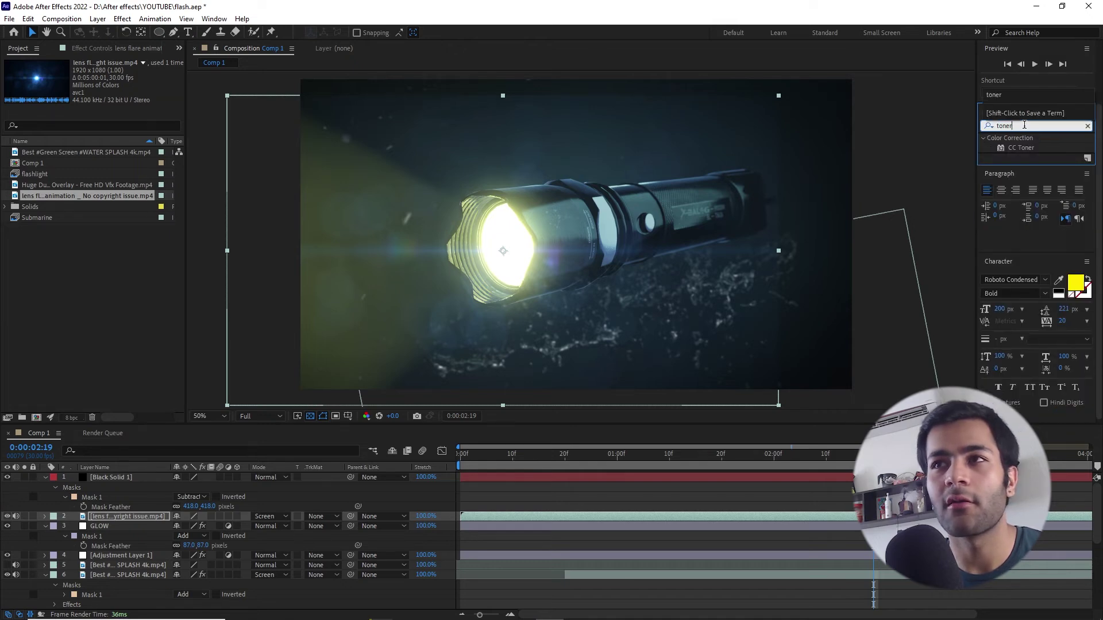
{"action": "double_click", "coordinate": [1021, 148]}
{"action": "scroll", "coordinate": [594, 230], "scroll_direction": "up", "scroll_amount": 2}
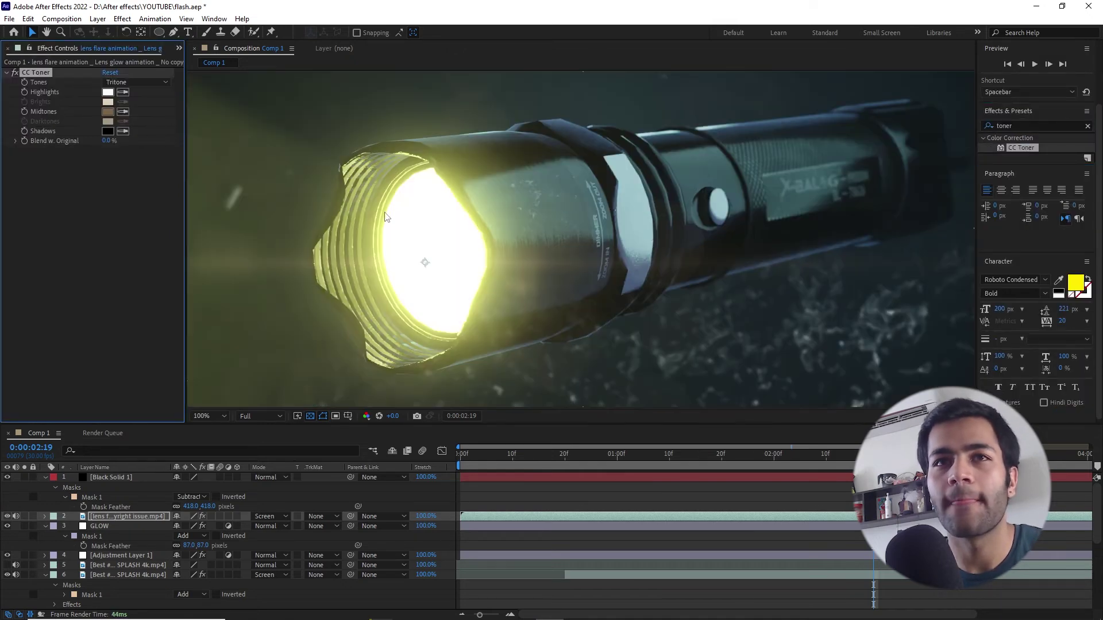
{"action": "left_click_drag", "start_coordinate": [594, 230], "coordinate": [706, 210]}
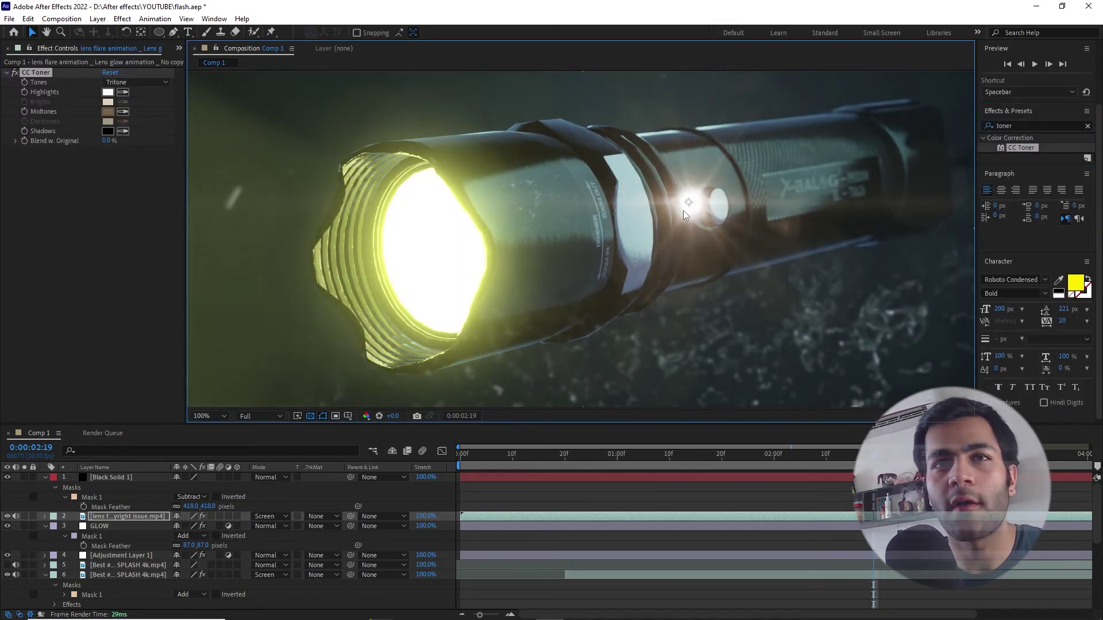
Try sampling the CC Toner Midtones colour from the flashlight's glowing lens
{"action": "left_click", "coordinate": [122, 113]}
{"action": "left_click", "coordinate": [423, 255]}
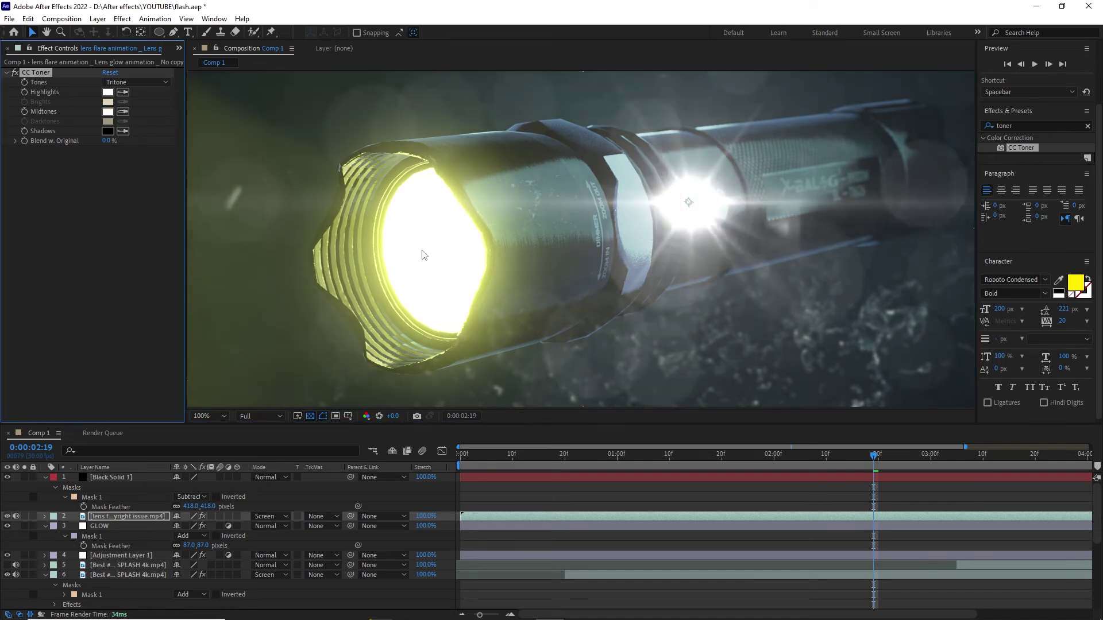
Set the CC Toner Midtones colour to yellow B6B24A and move the flare back onto the flashlight's lens
{"action": "left_click", "coordinate": [108, 112]}
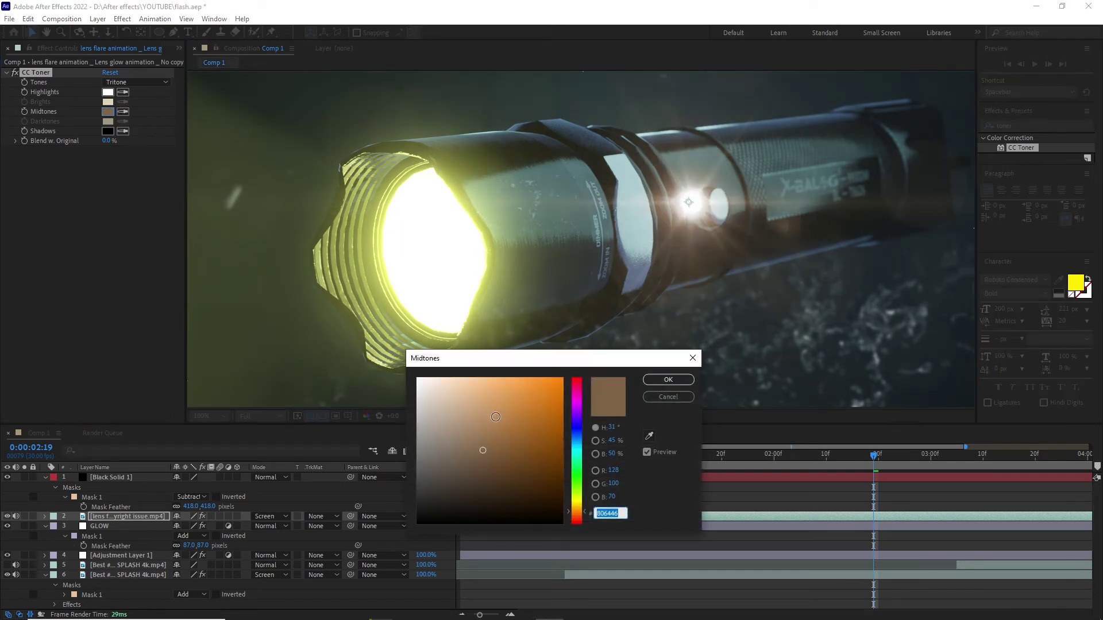
{"action": "left_click", "coordinate": [577, 501]}
{"action": "left_click", "coordinate": [510, 408]}
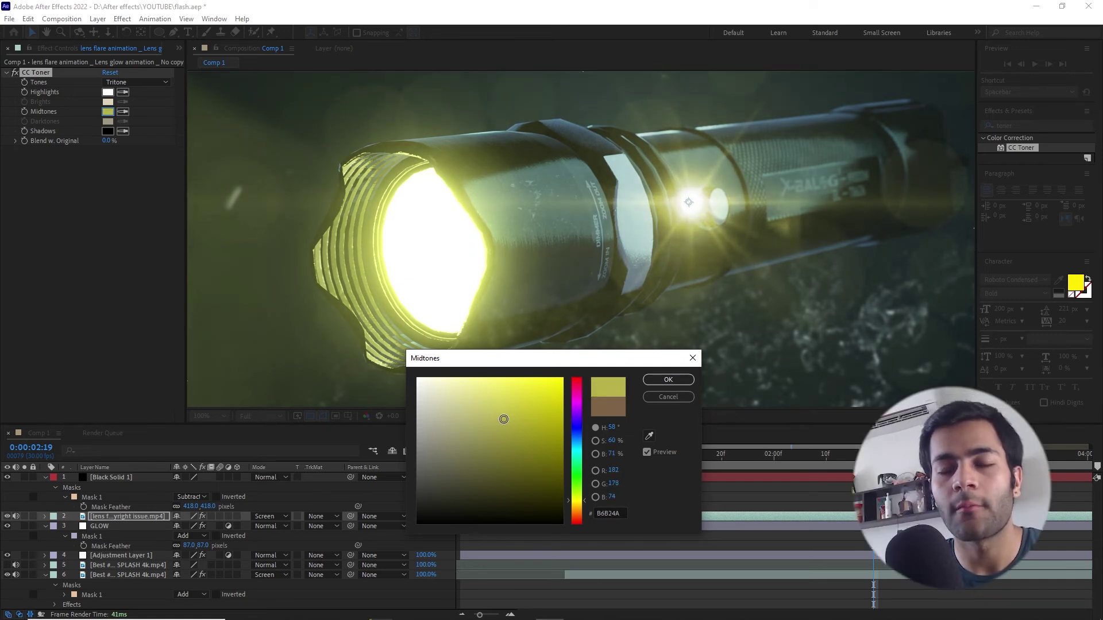
{"action": "left_click", "coordinate": [668, 381]}
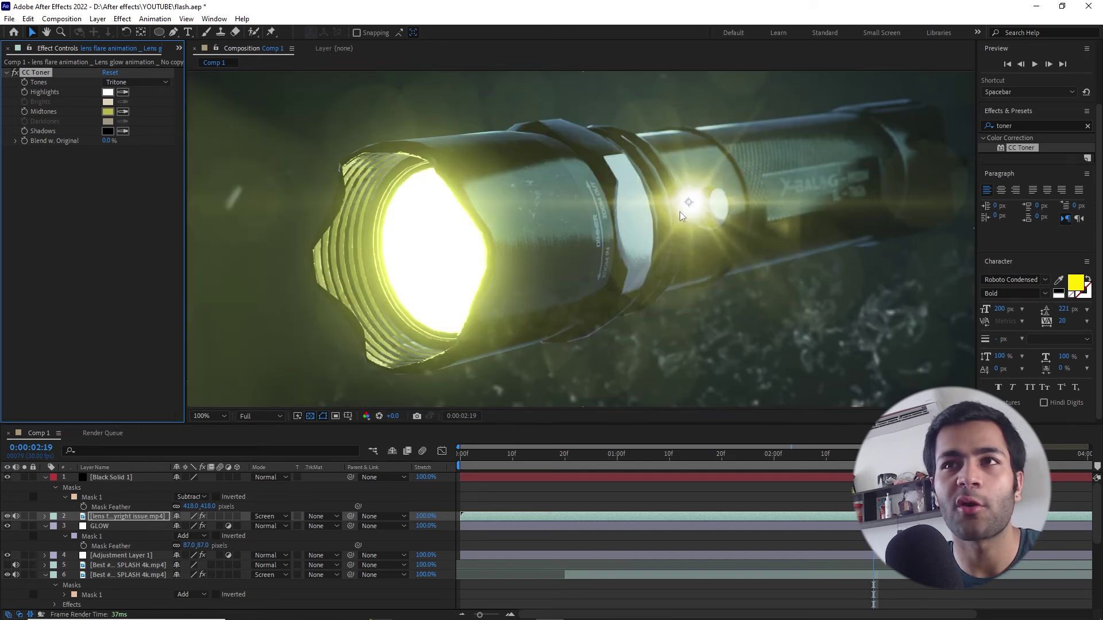
{"action": "left_click_drag", "start_coordinate": [687, 203], "coordinate": [438, 258]}
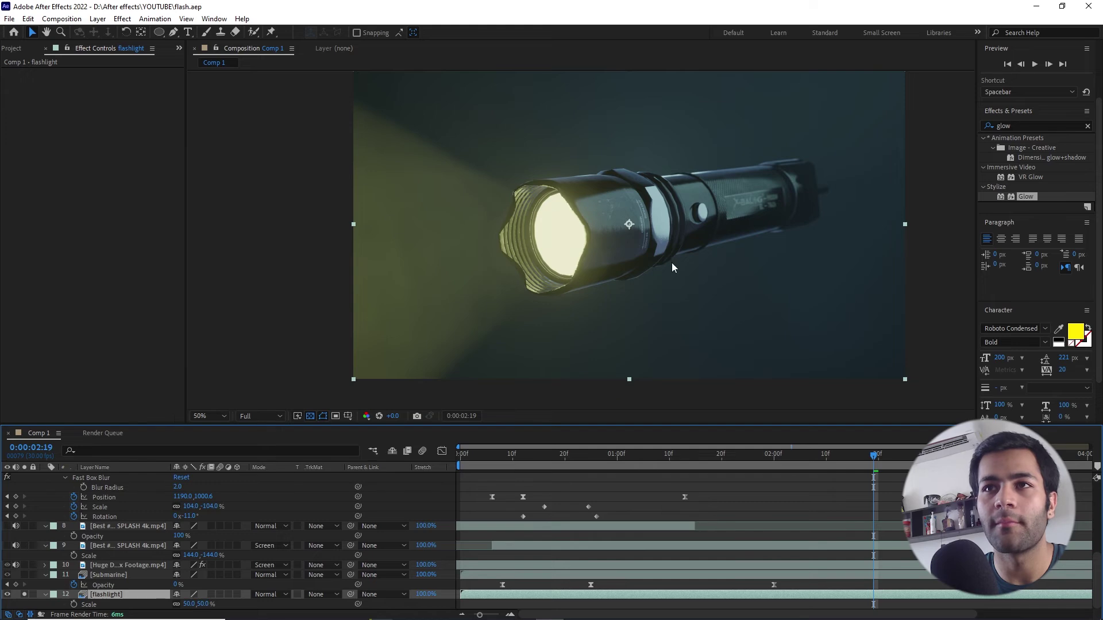
Open the flashlight layer on its own, display the Tracker and start a motion track of its position
{"action": "scroll", "coordinate": [669, 261], "scroll_direction": "up", "scroll_amount": 1}
{"action": "middle_click_drag", "start_coordinate": [660, 264], "coordinate": [492, 311]}
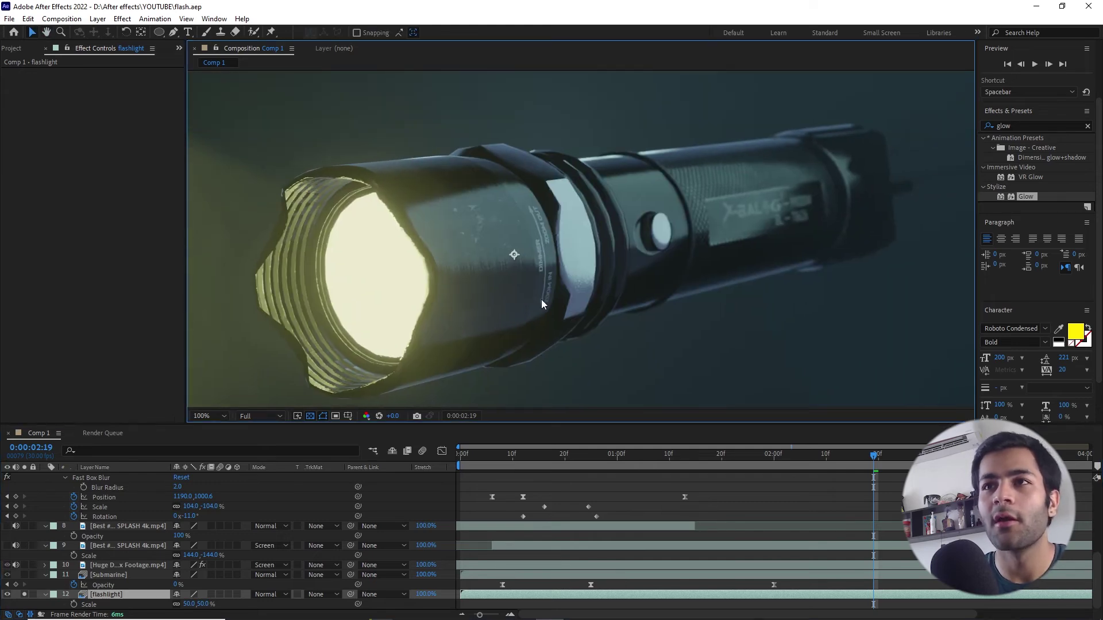
{"action": "double_click", "coordinate": [631, 594]}
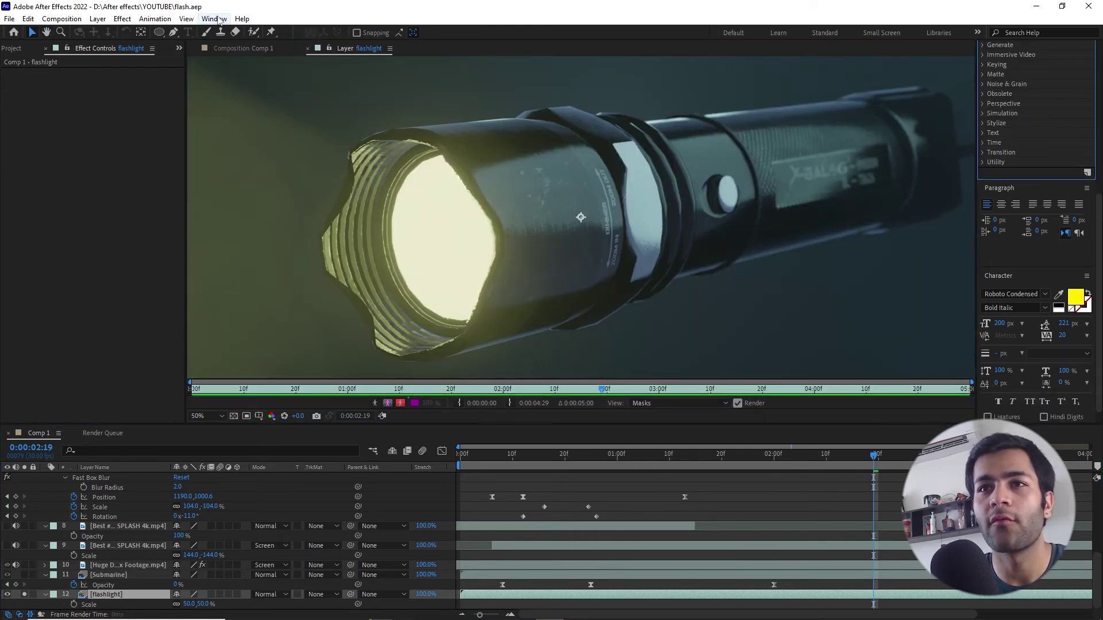
{"action": "left_click", "coordinate": [213, 19]}
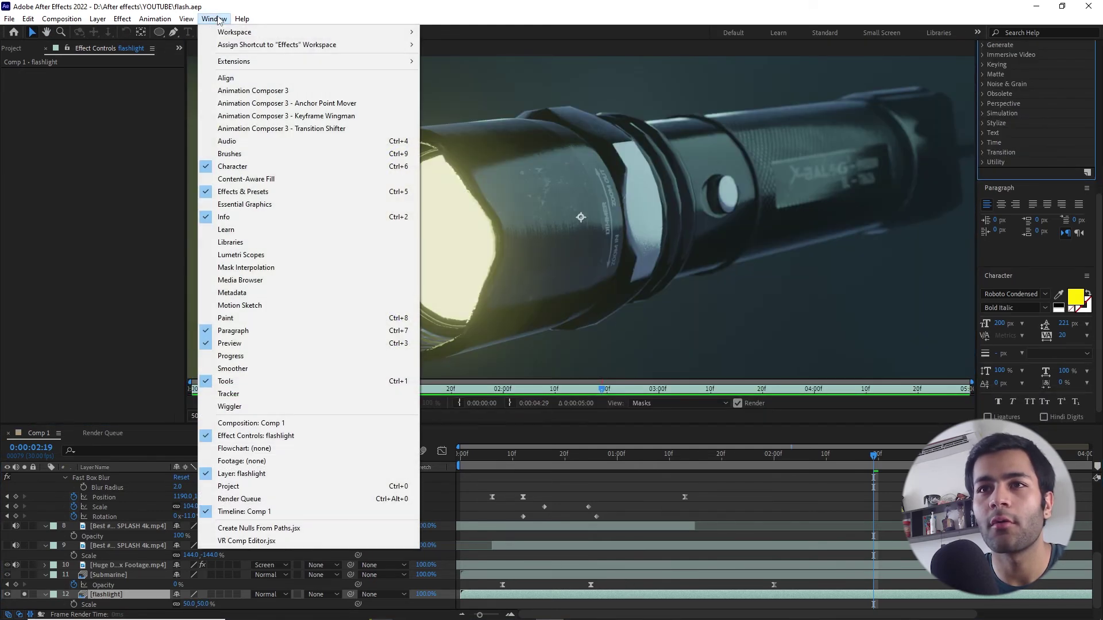
{"action": "left_click", "coordinate": [249, 393]}
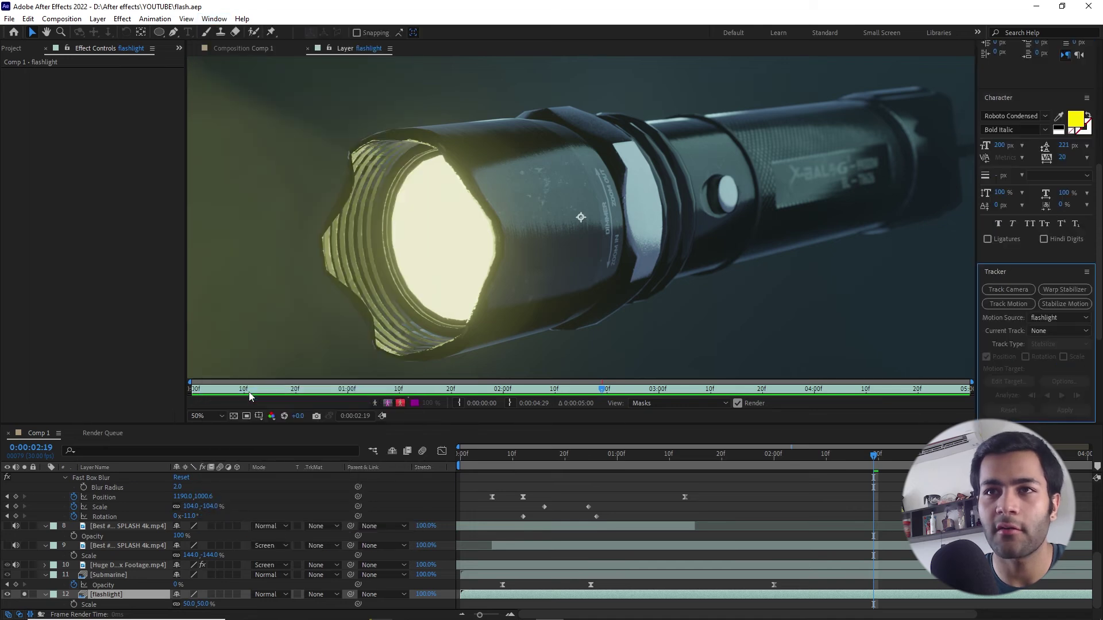
{"action": "left_click", "coordinate": [1008, 304]}
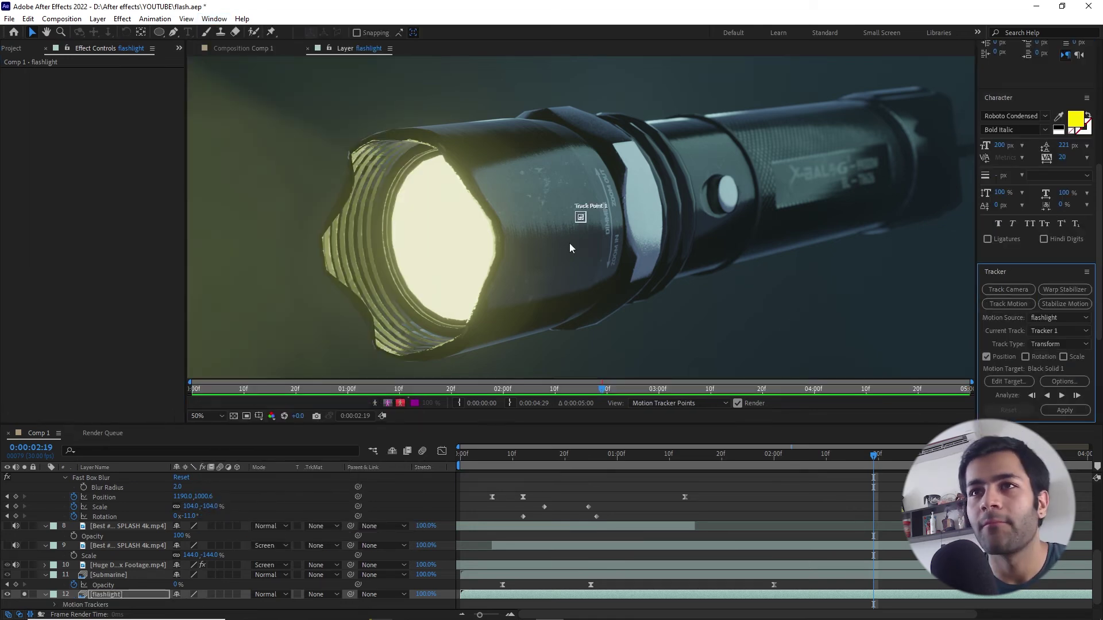
Place Track Point 1 on the left edge of the pale ring section in the middle of the flashlight
{"action": "scroll", "coordinate": [580, 224], "scroll_direction": "up", "scroll_amount": 1}
{"action": "scroll", "coordinate": [607, 233], "scroll_direction": "up", "scroll_amount": 1}
{"action": "middle_click_drag", "start_coordinate": [733, 270], "coordinate": [491, 248]}
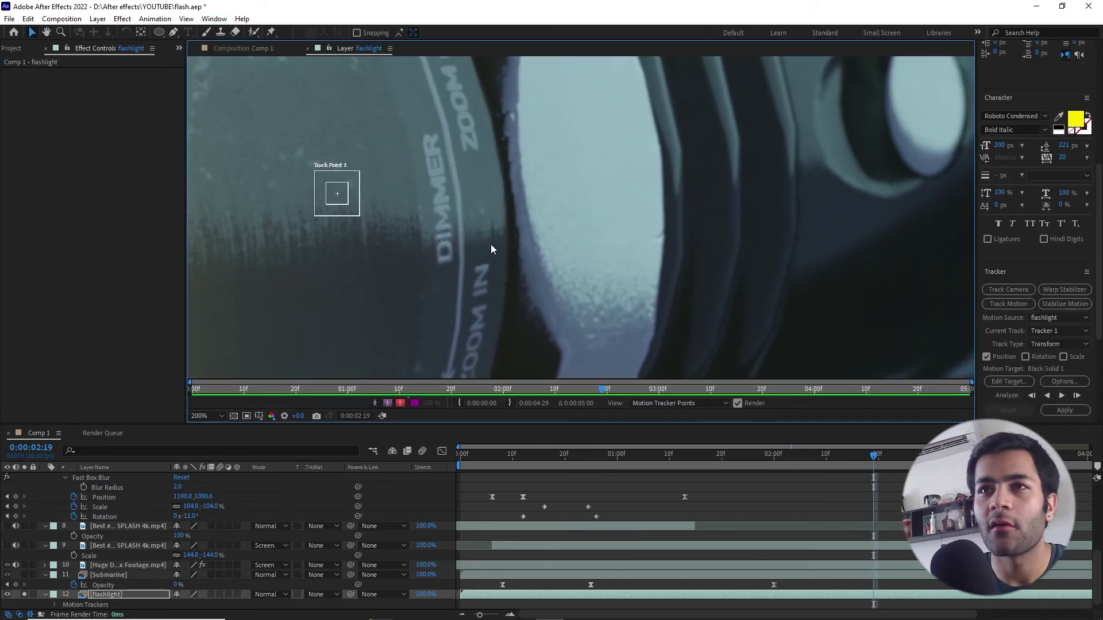
{"action": "left_click_drag", "start_coordinate": [345, 202], "coordinate": [556, 262]}
{"action": "key", "text": "comma"}
{"action": "key", "text": "comma"}
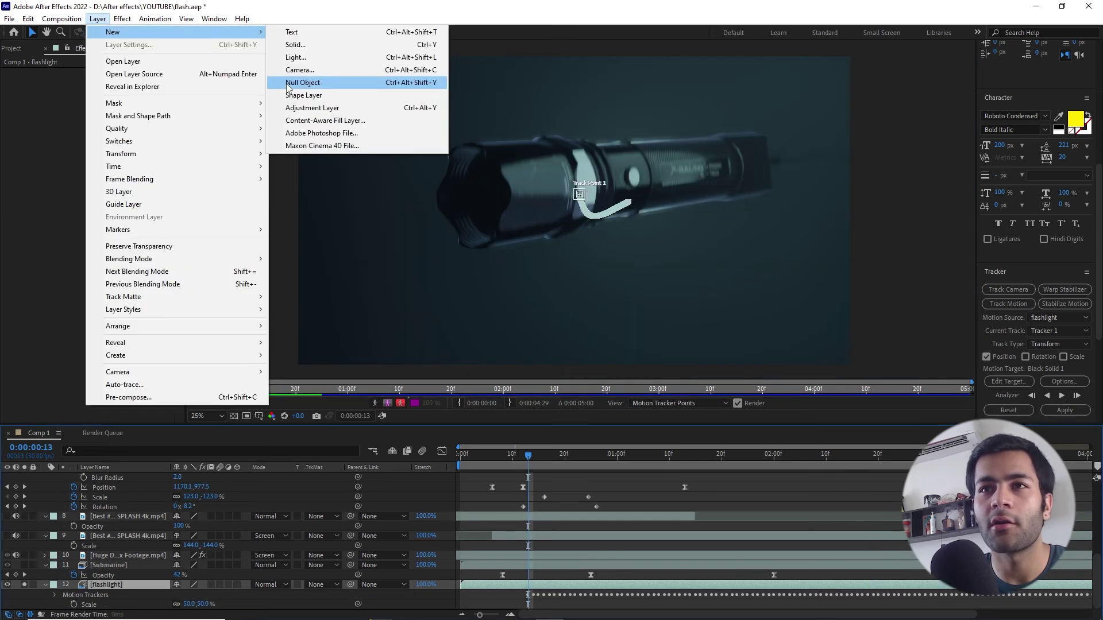
Create a null object and assign it as the layer that receives the tracked motion
{"action": "left_click", "coordinate": [302, 83]}
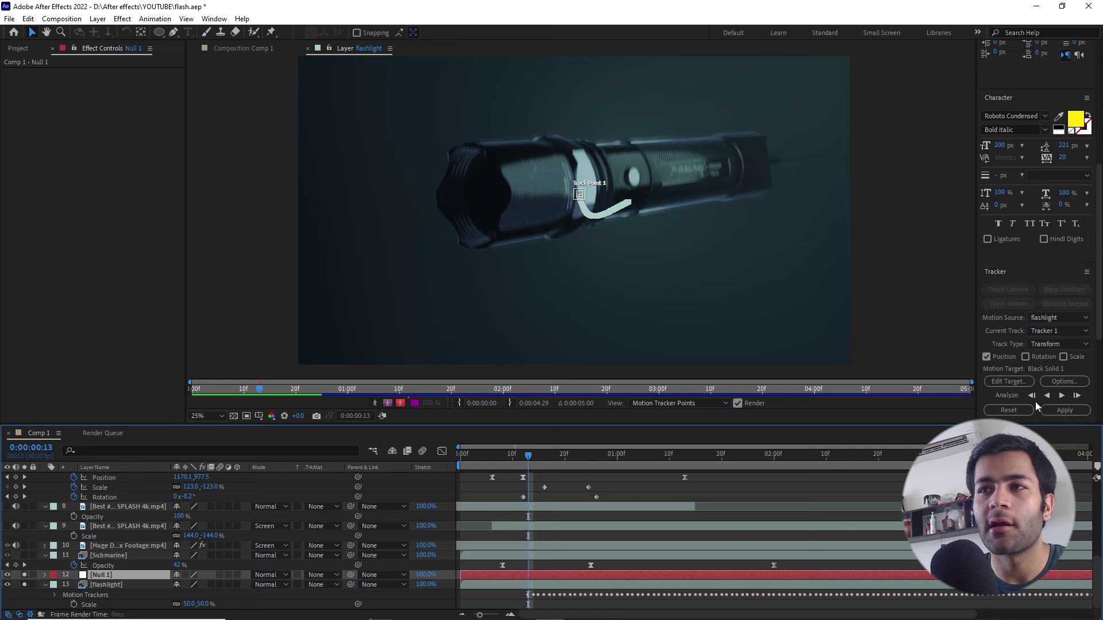
{"action": "left_click", "coordinate": [1016, 382]}
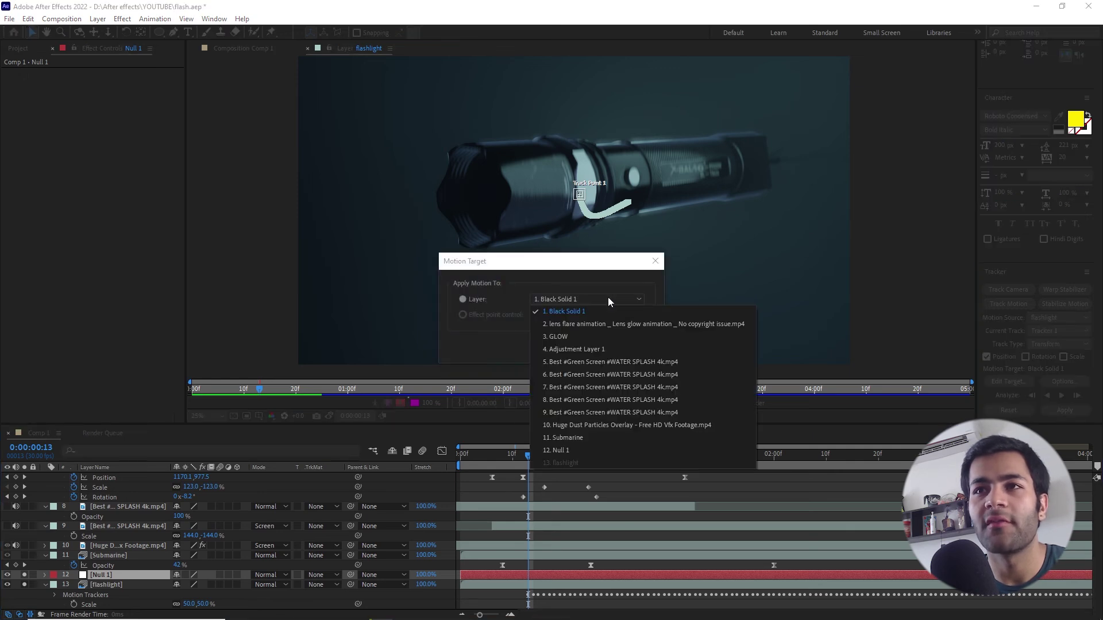
{"action": "left_click", "coordinate": [569, 449]}
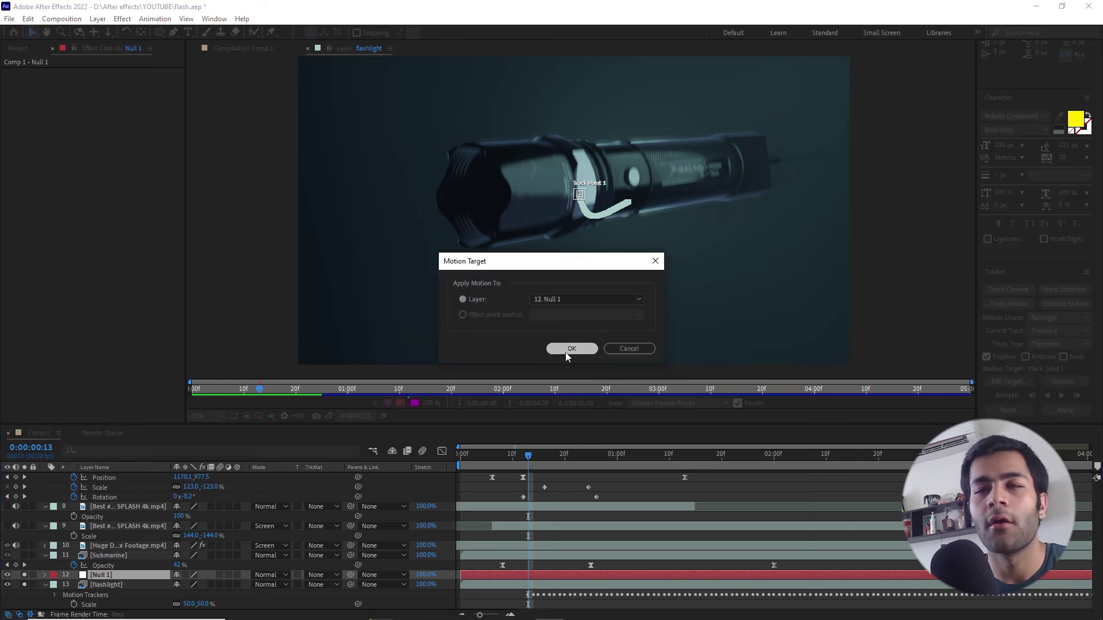
{"action": "left_click", "coordinate": [566, 350]}
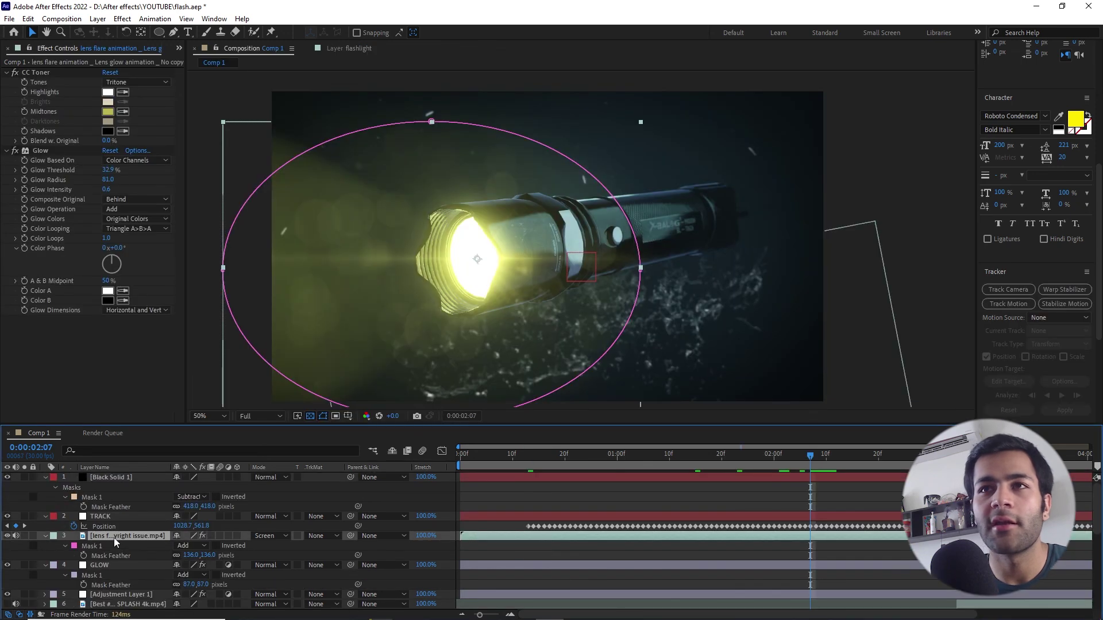